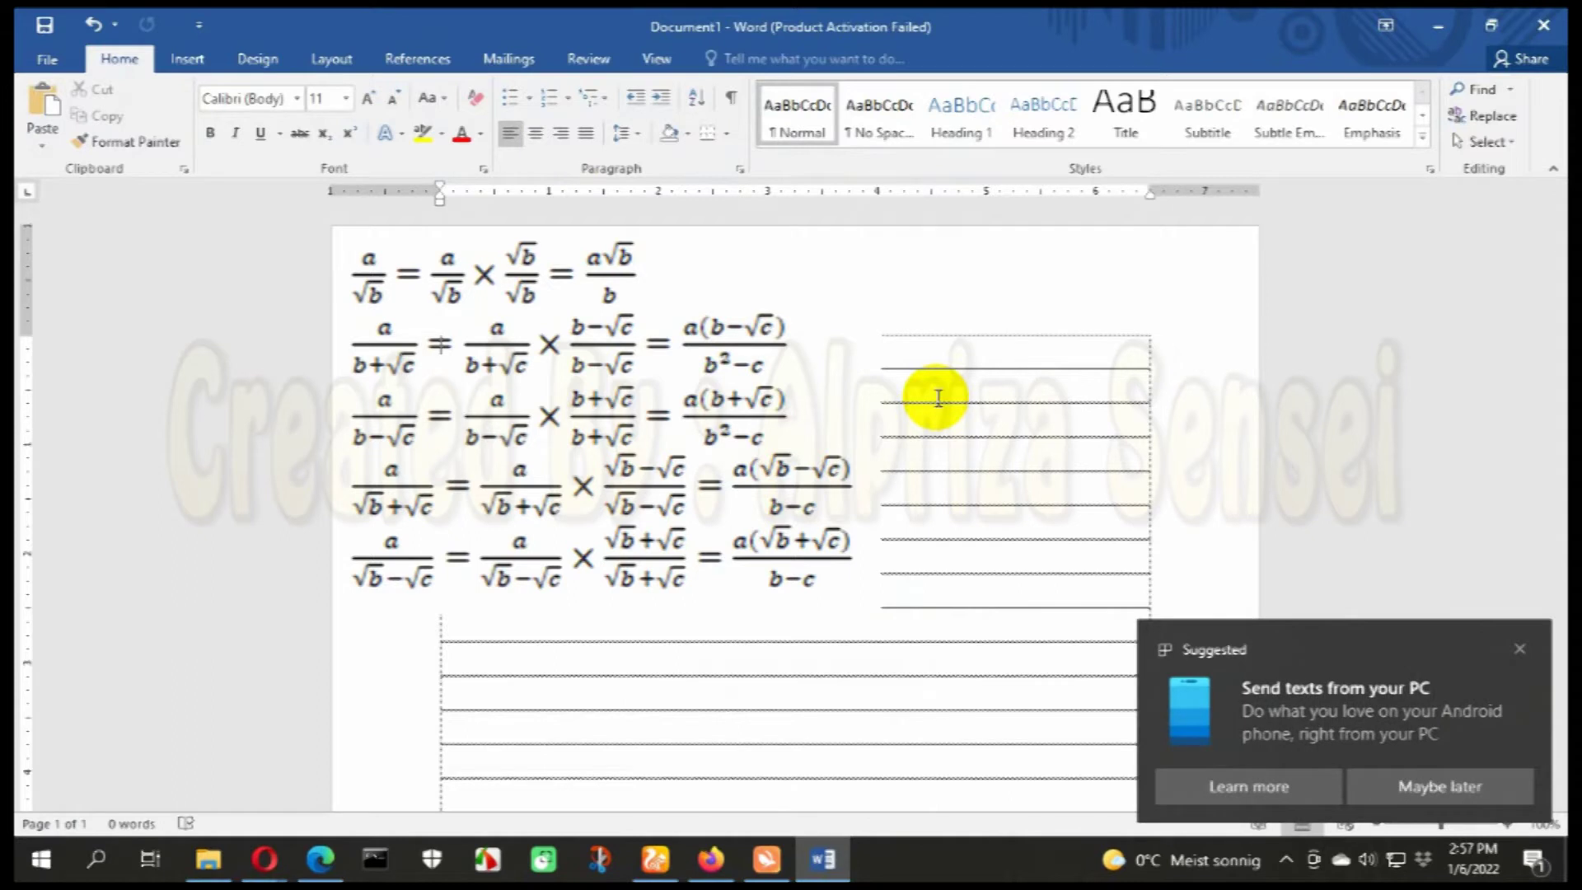
Step: Dismiss the phone suggestion notification and nudge the formula picture slightly upward on the page
left_click(1521, 649)
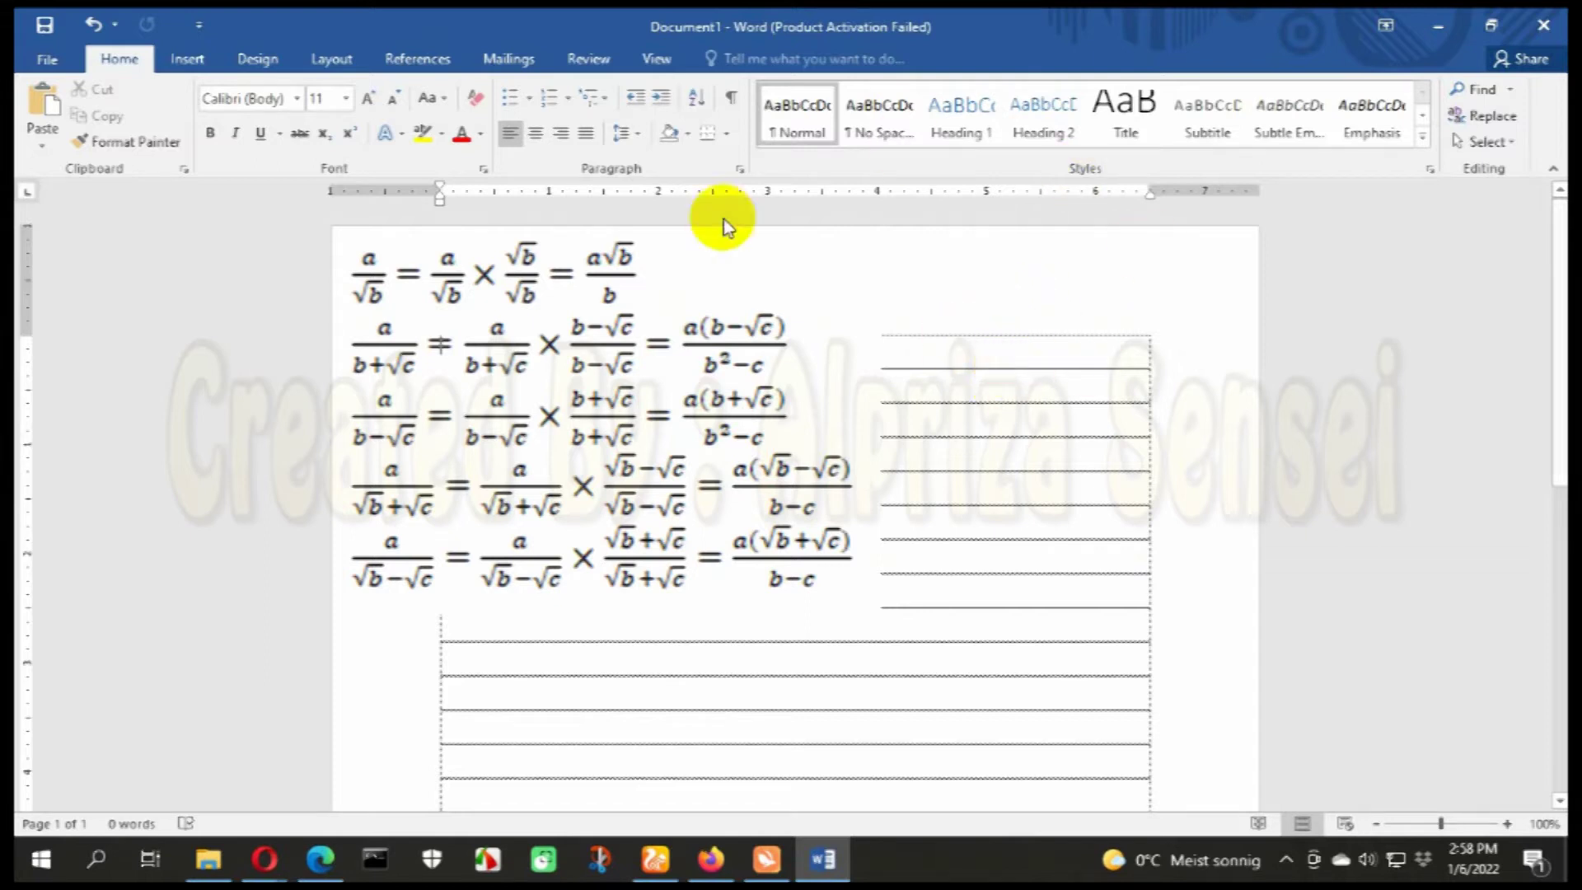
left_click(724, 343)
mouse_move(724, 343)
left_mouse_down()
mouse_move(755, 381)
mouse_move(716, 340)
left_mouse_up()
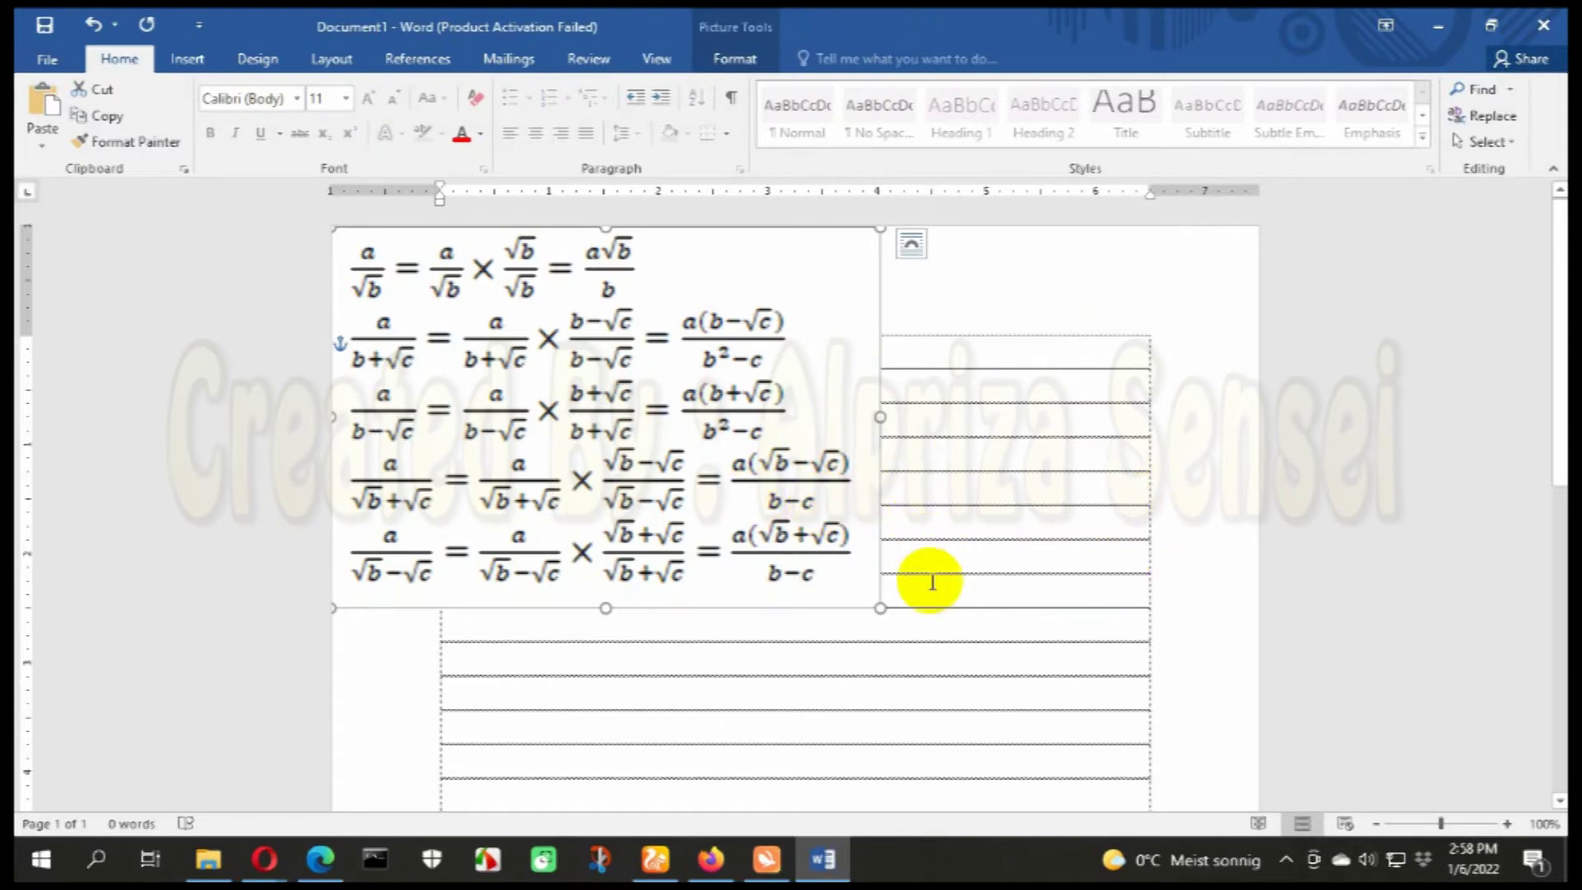
Step: Place the cursor in the lined area below the formula picture, start Magnifier, minimise its window and magnify the screen
scroll(936, 590, "down", 5)
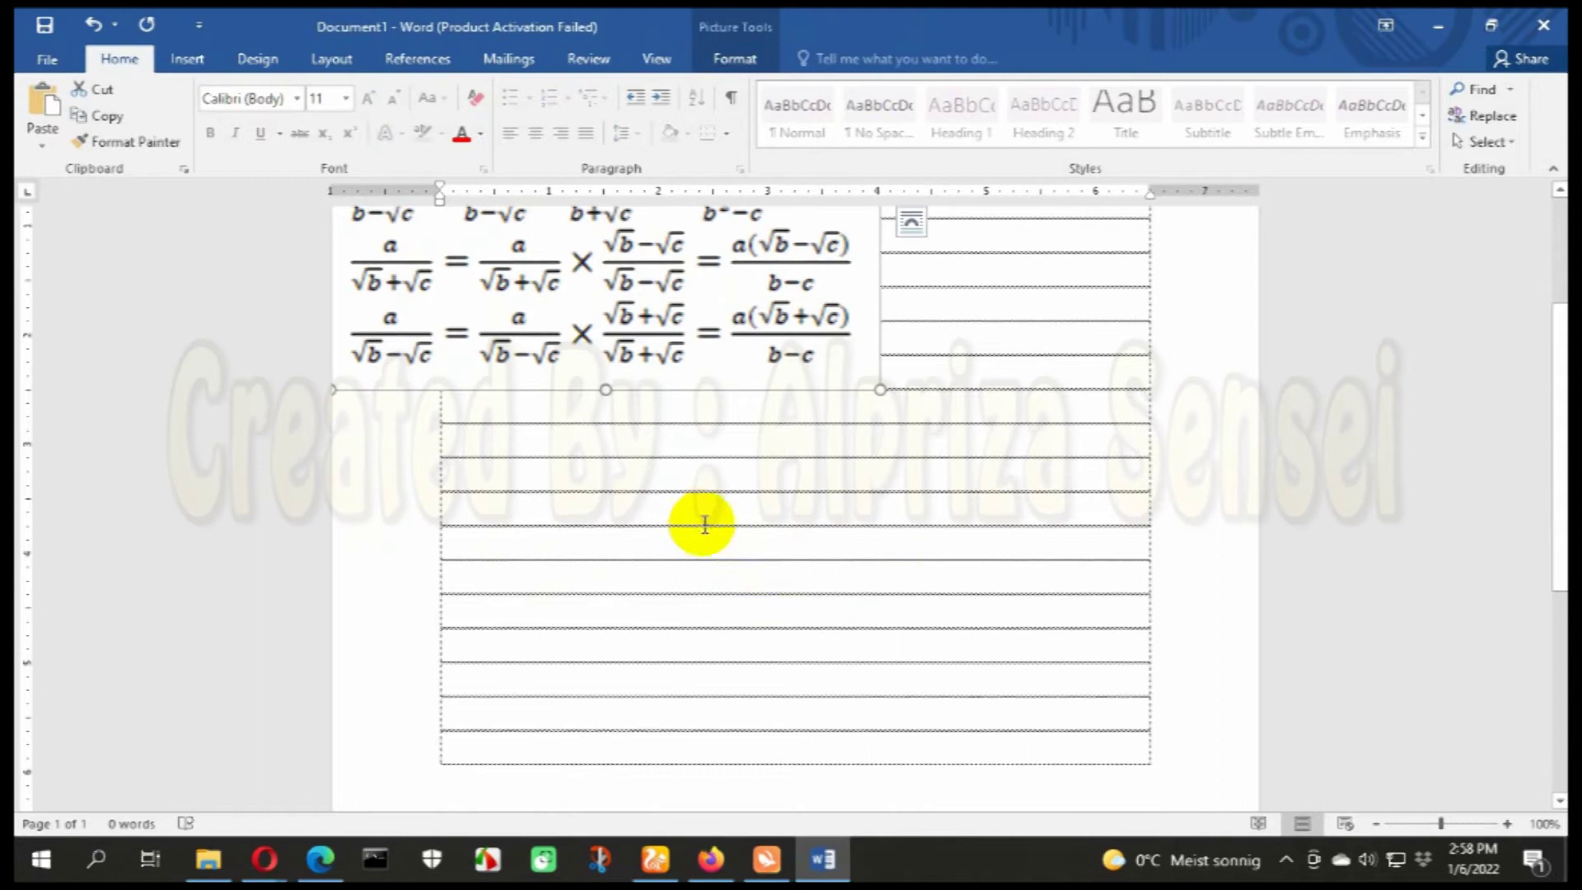
left_click(708, 525)
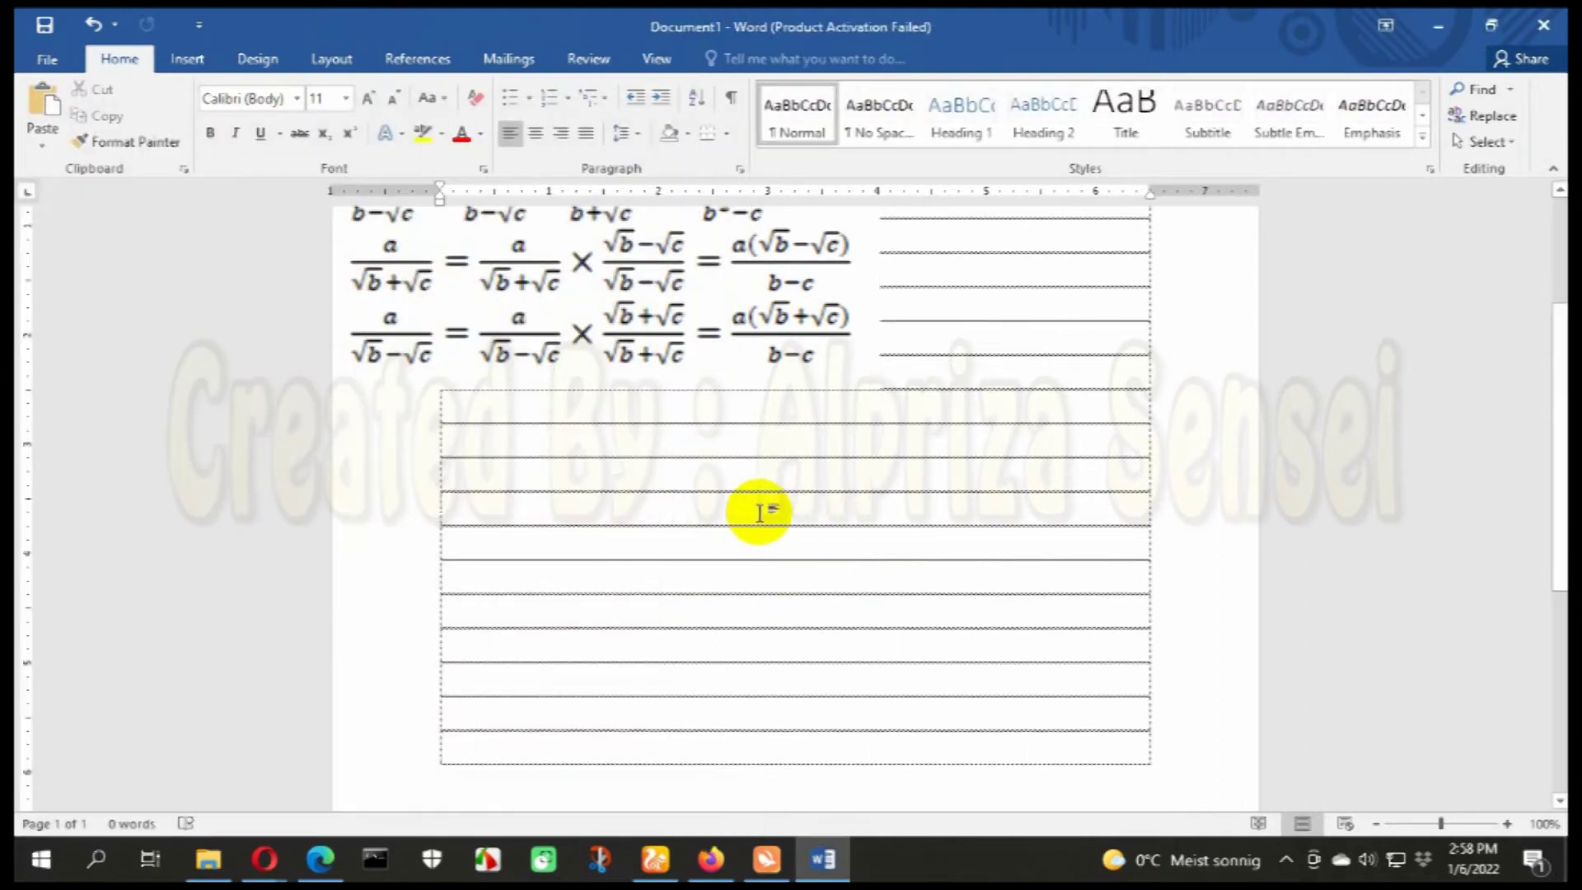
key("super+plus")
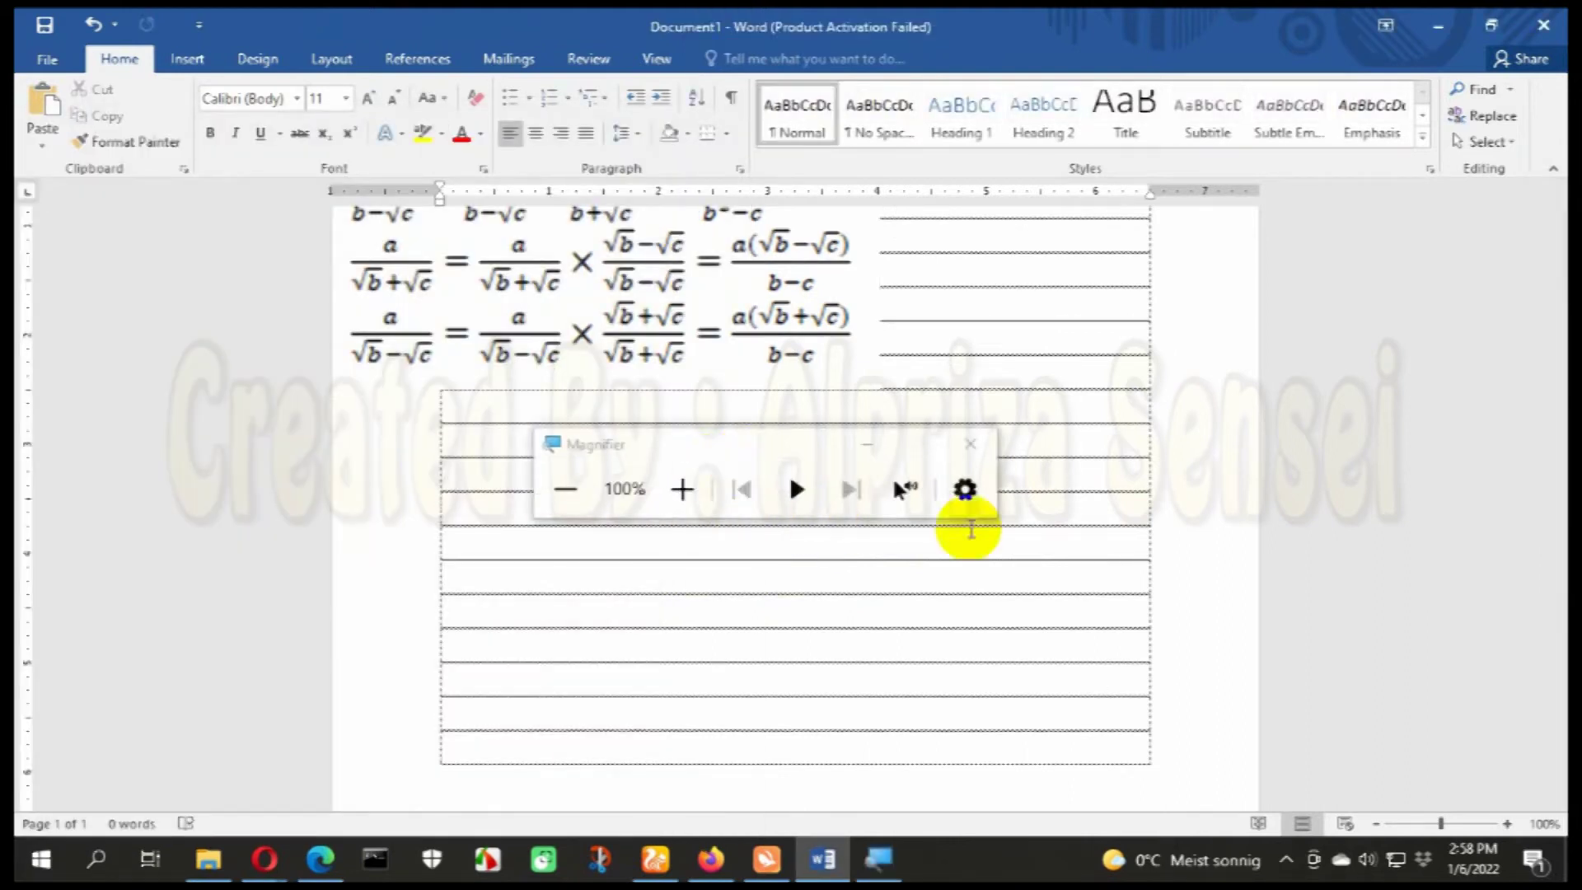
left_click(866, 446)
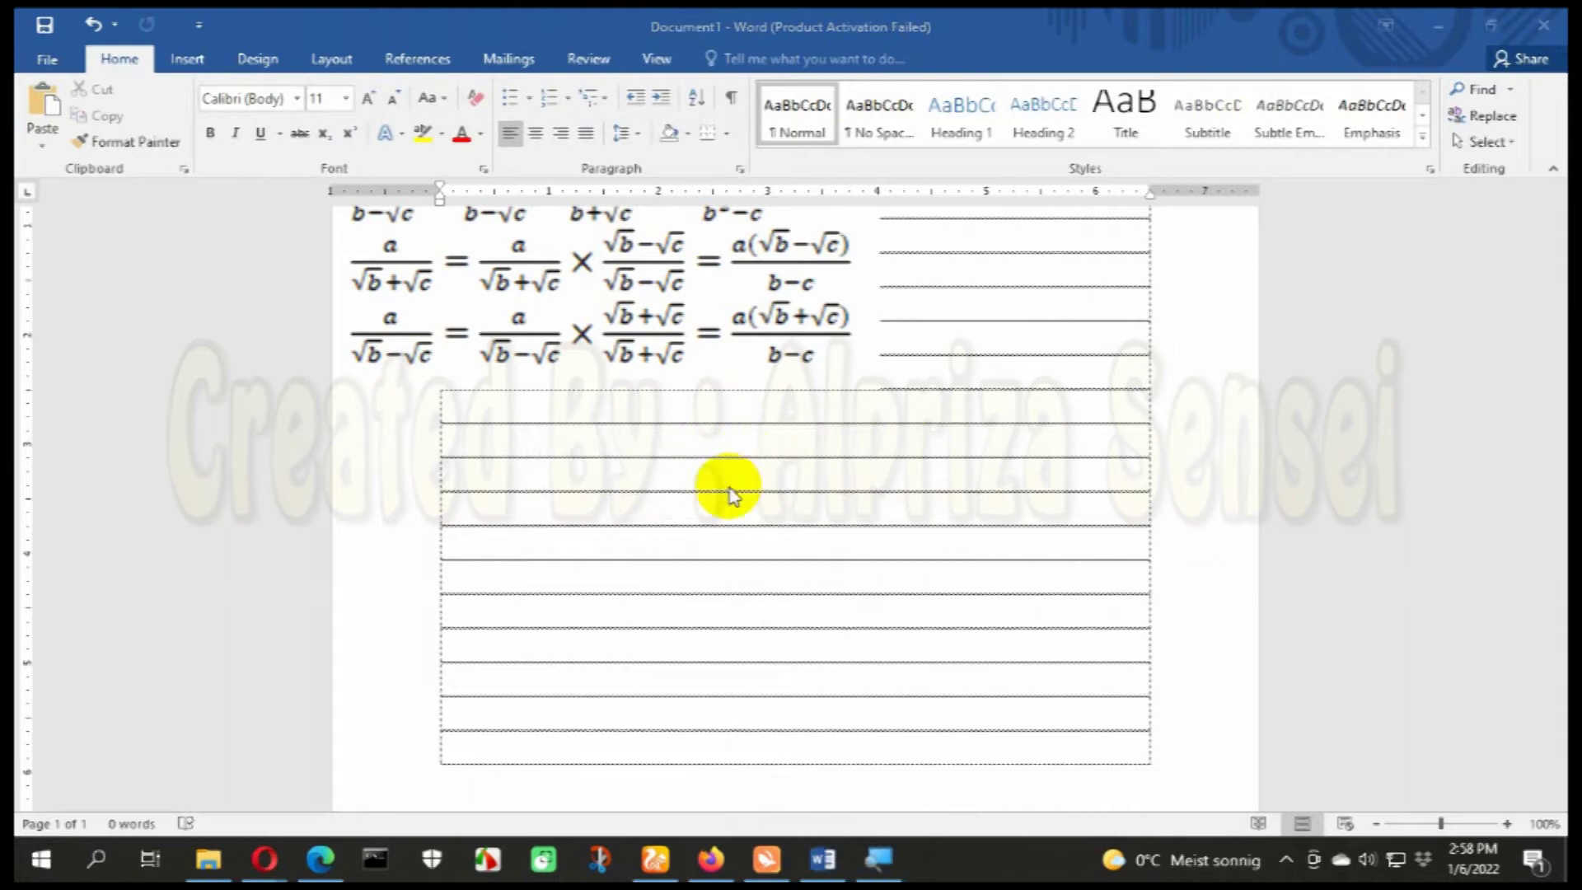
key("super+plus")
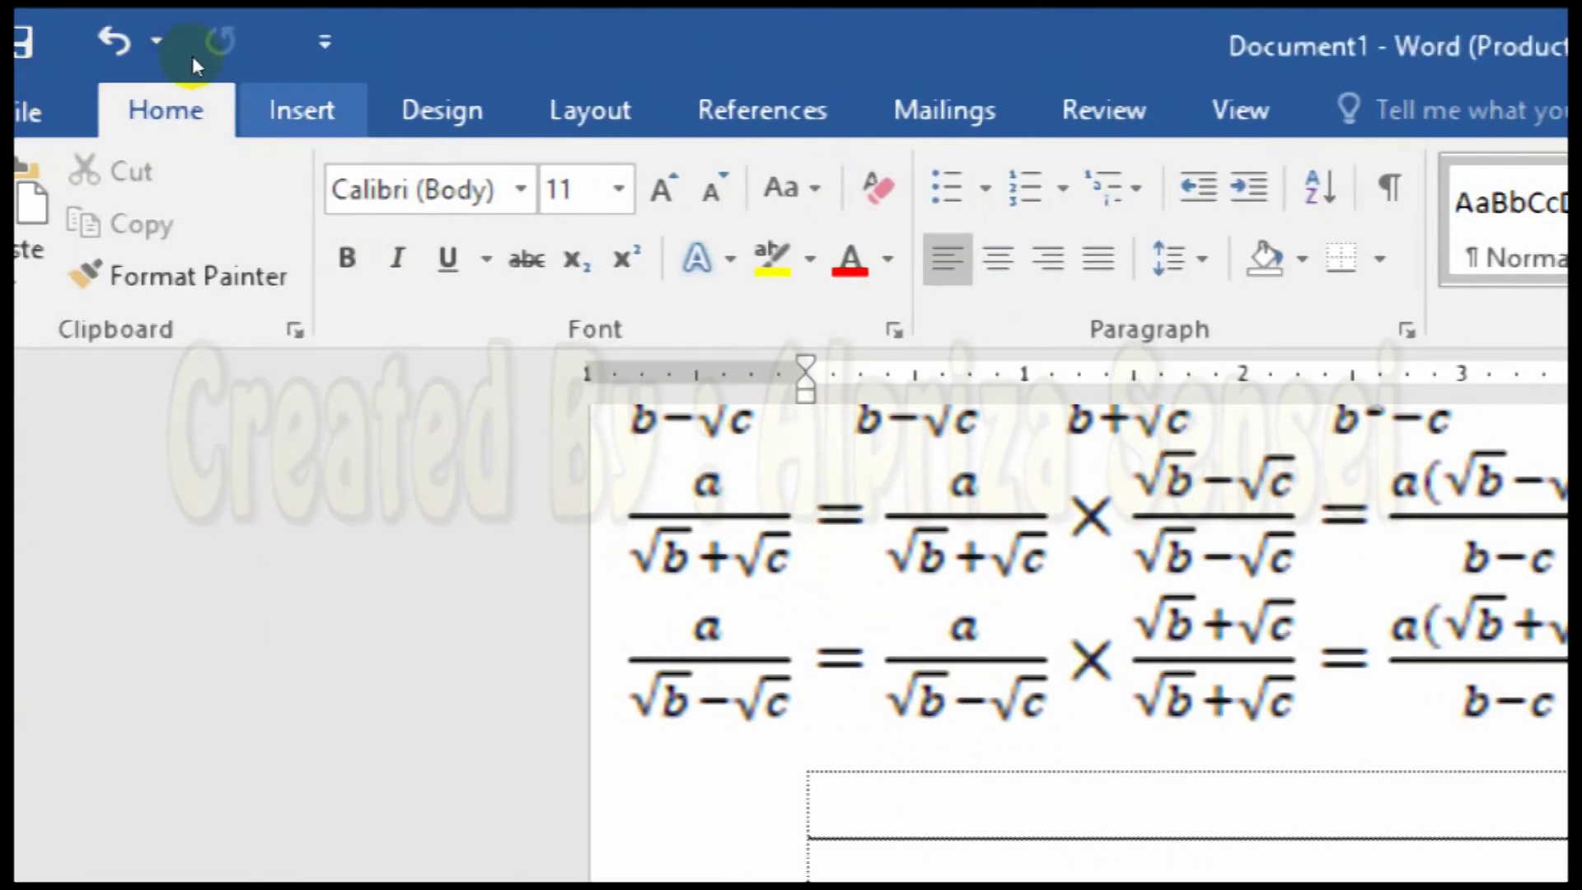
Step: Insert a new blank equation in the lined area below the formula picture
left_click(302, 110)
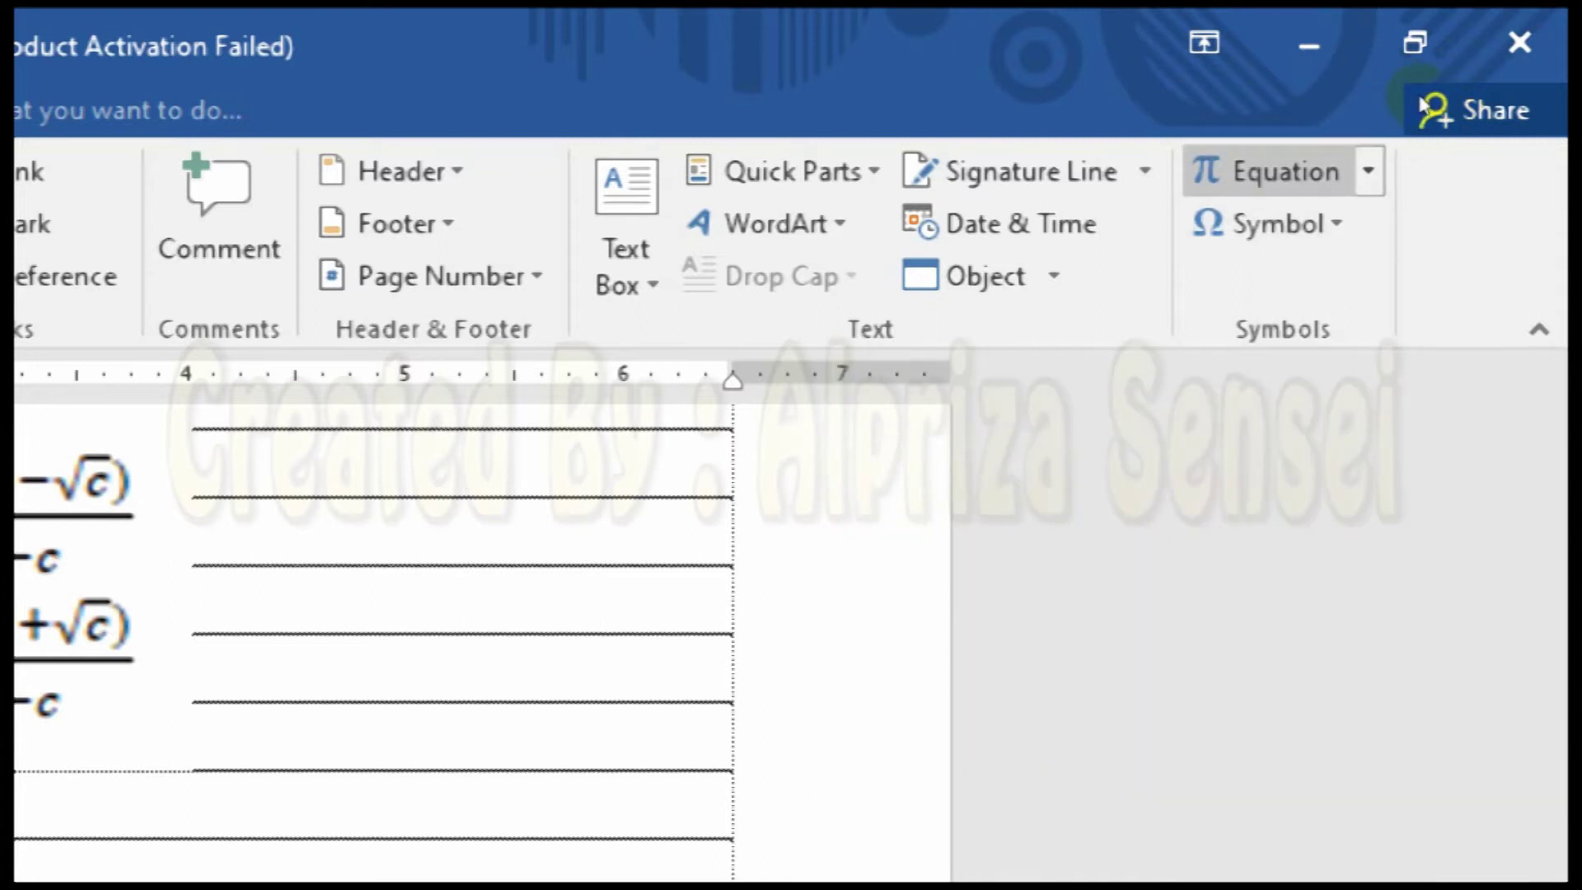
key("alt+equal")
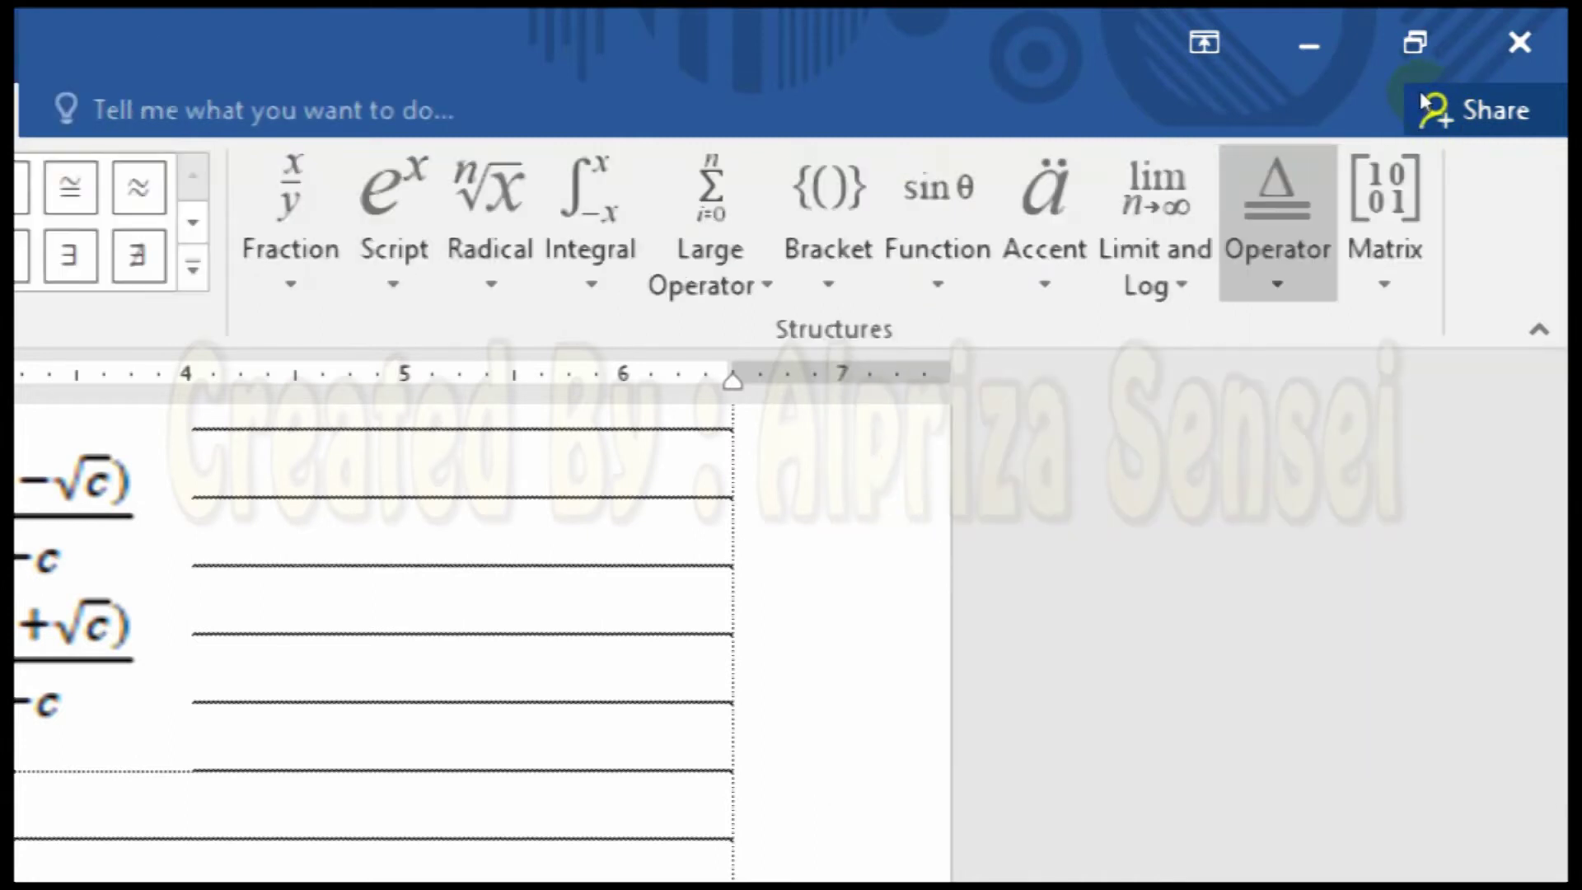
key("Right")
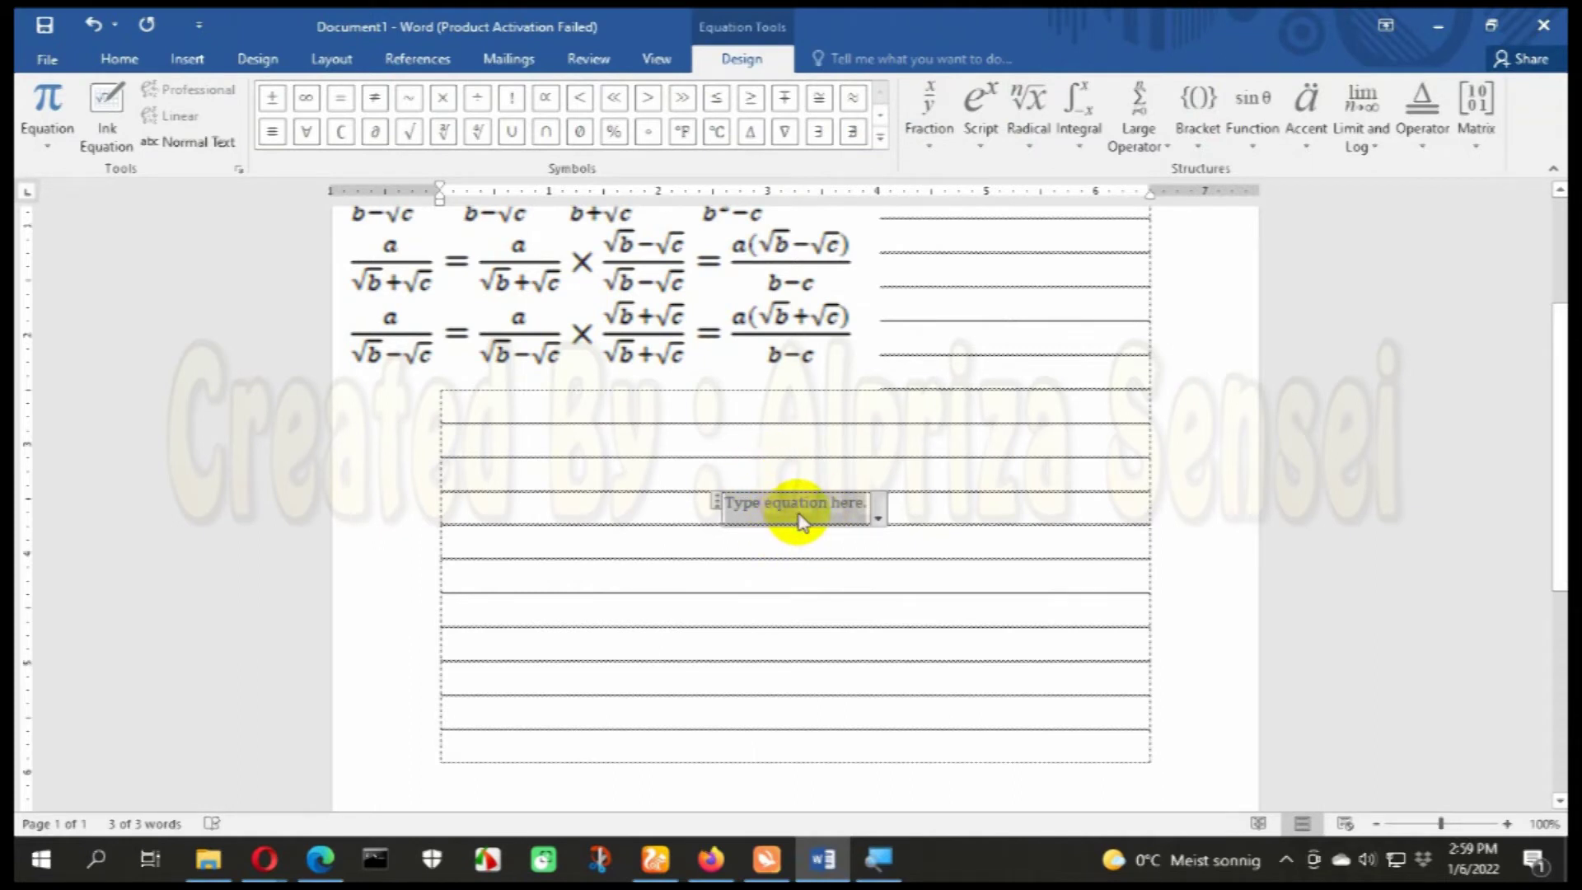
Step: Move the blank equation up to the second line below the picture and align it left
scroll(805, 516, "up", 2)
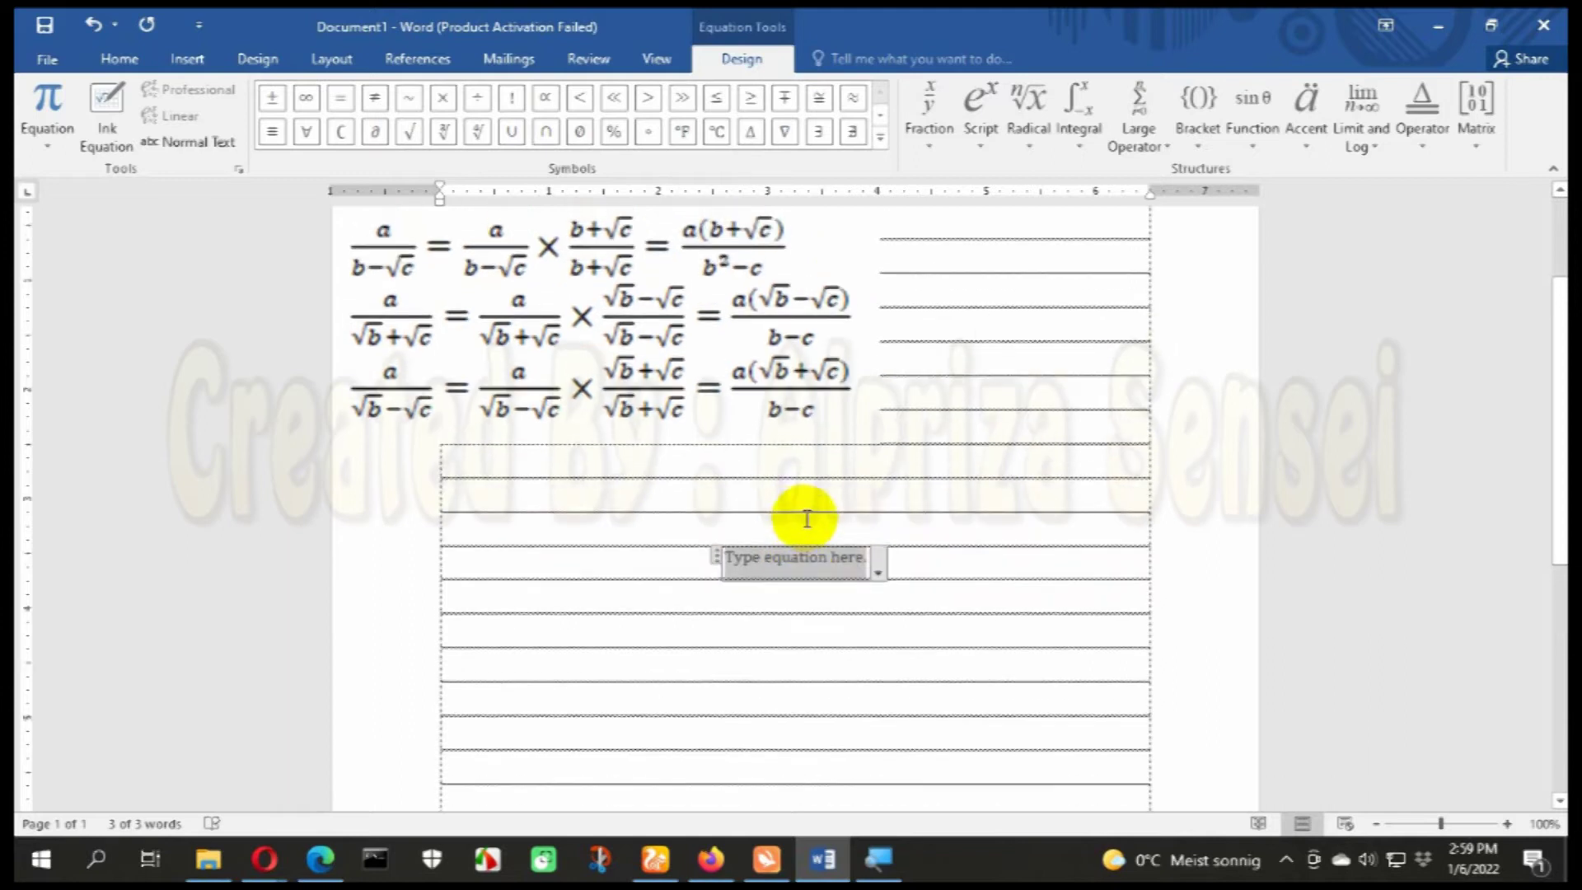
left_click(768, 559)
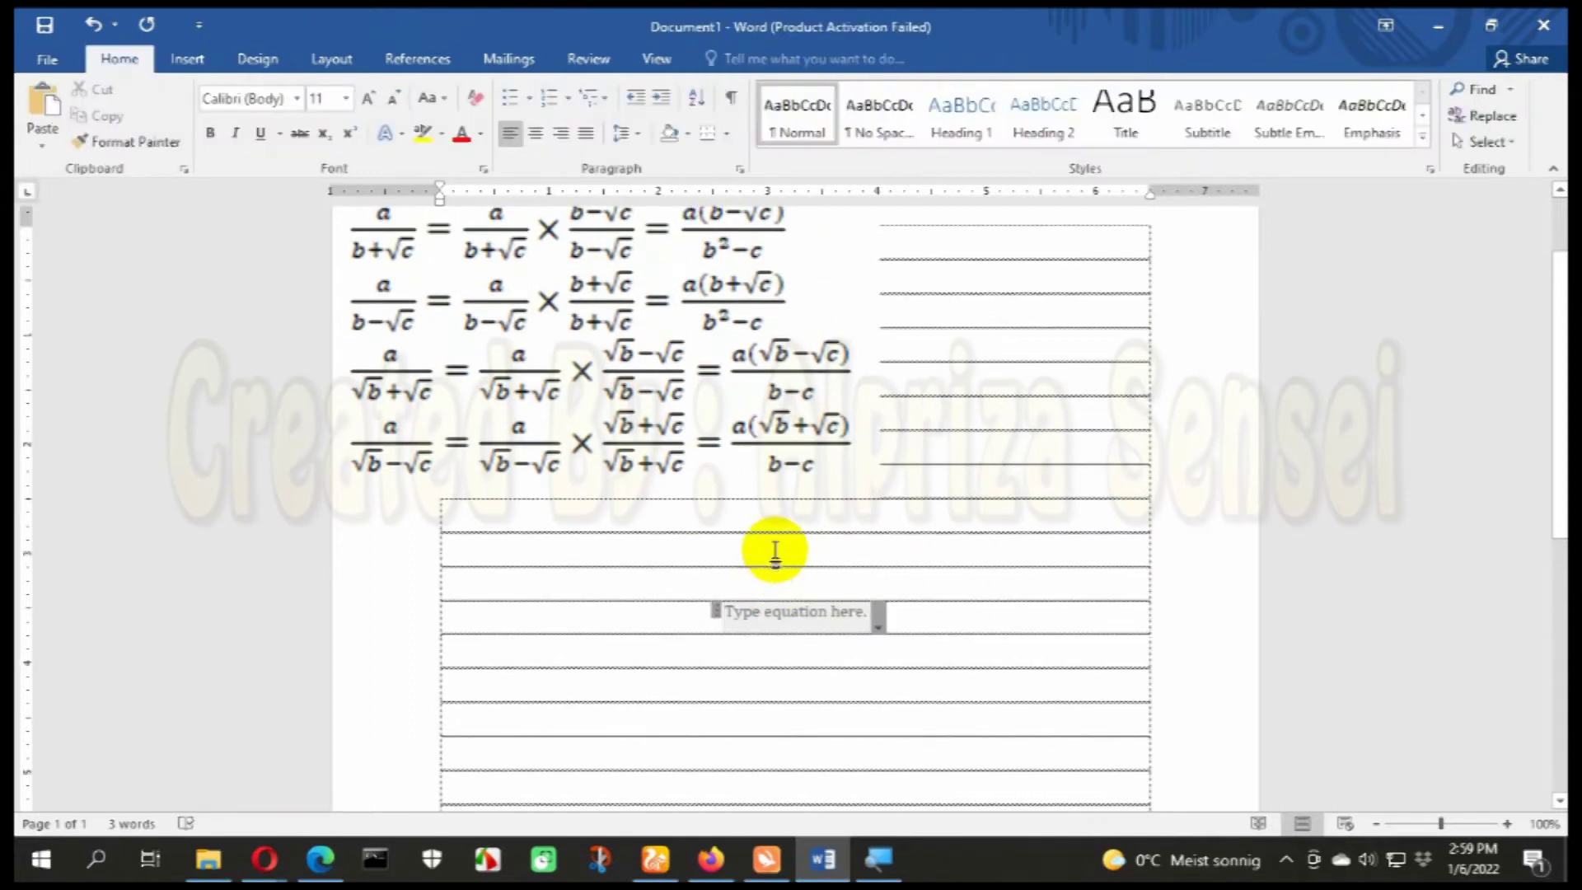
key("BackSpace")
left_click(714, 549)
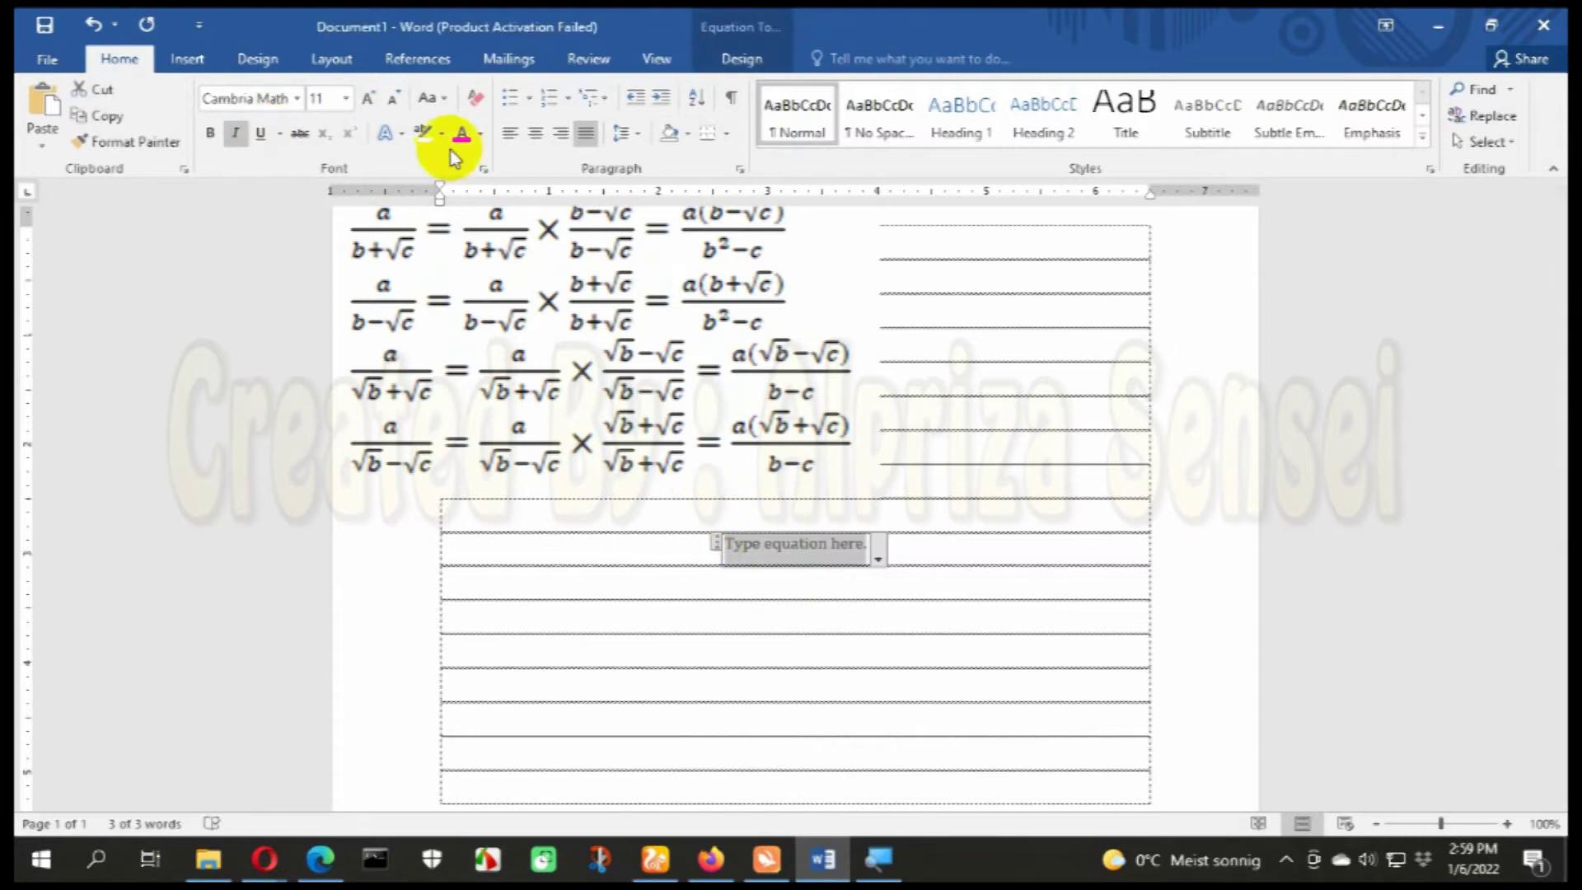
left_click(520, 136)
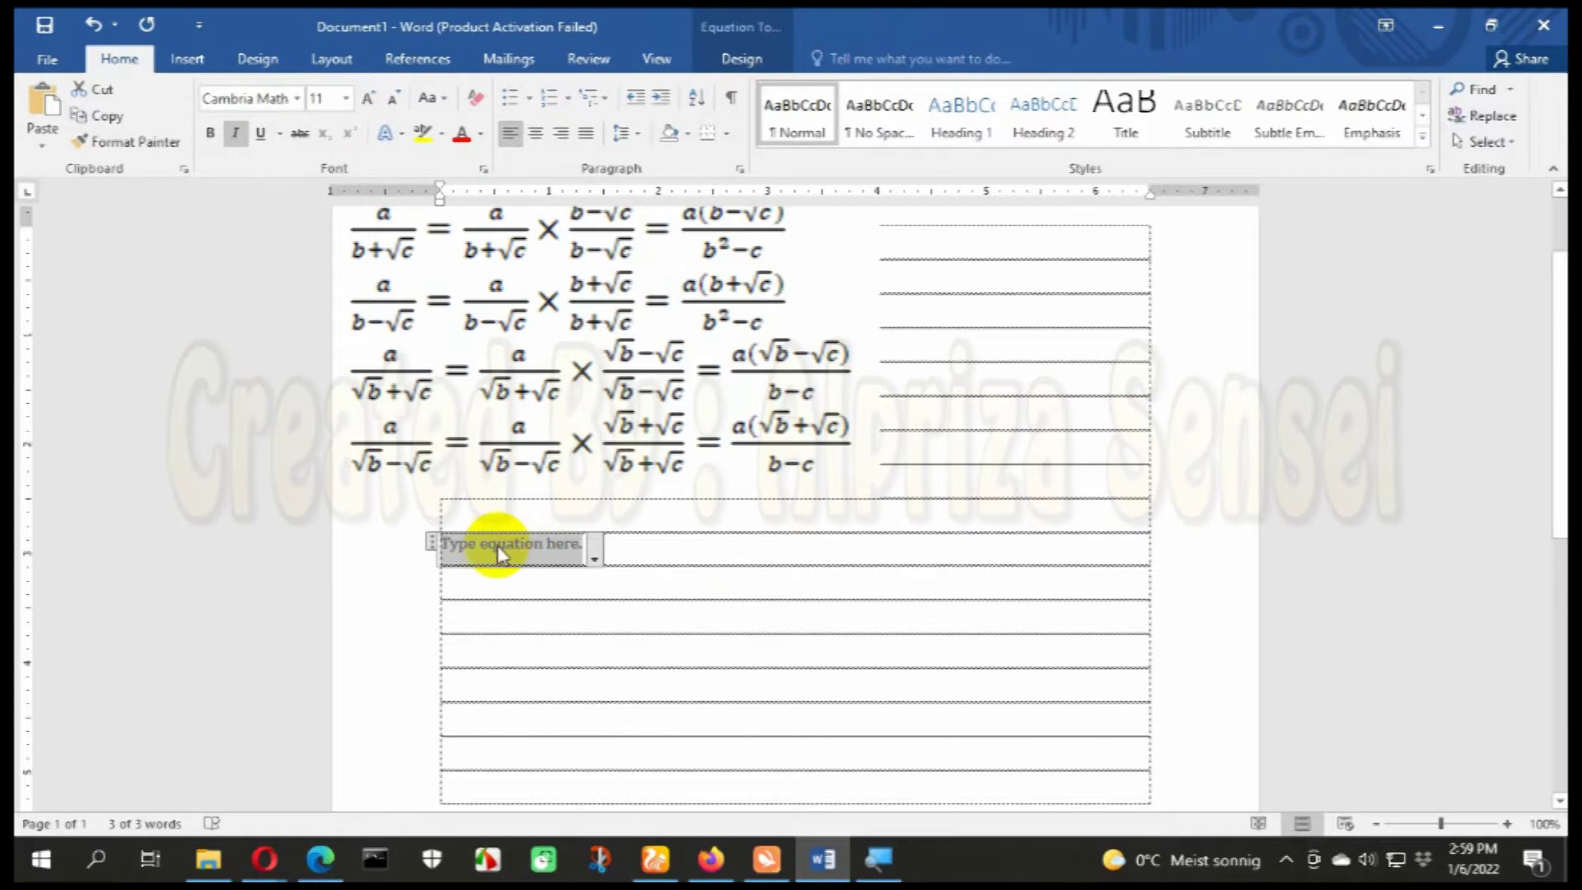
Step: Insert a stacked fraction in the equation placeholder and enter a as its numerator
left_click(590, 604)
left_click(539, 551)
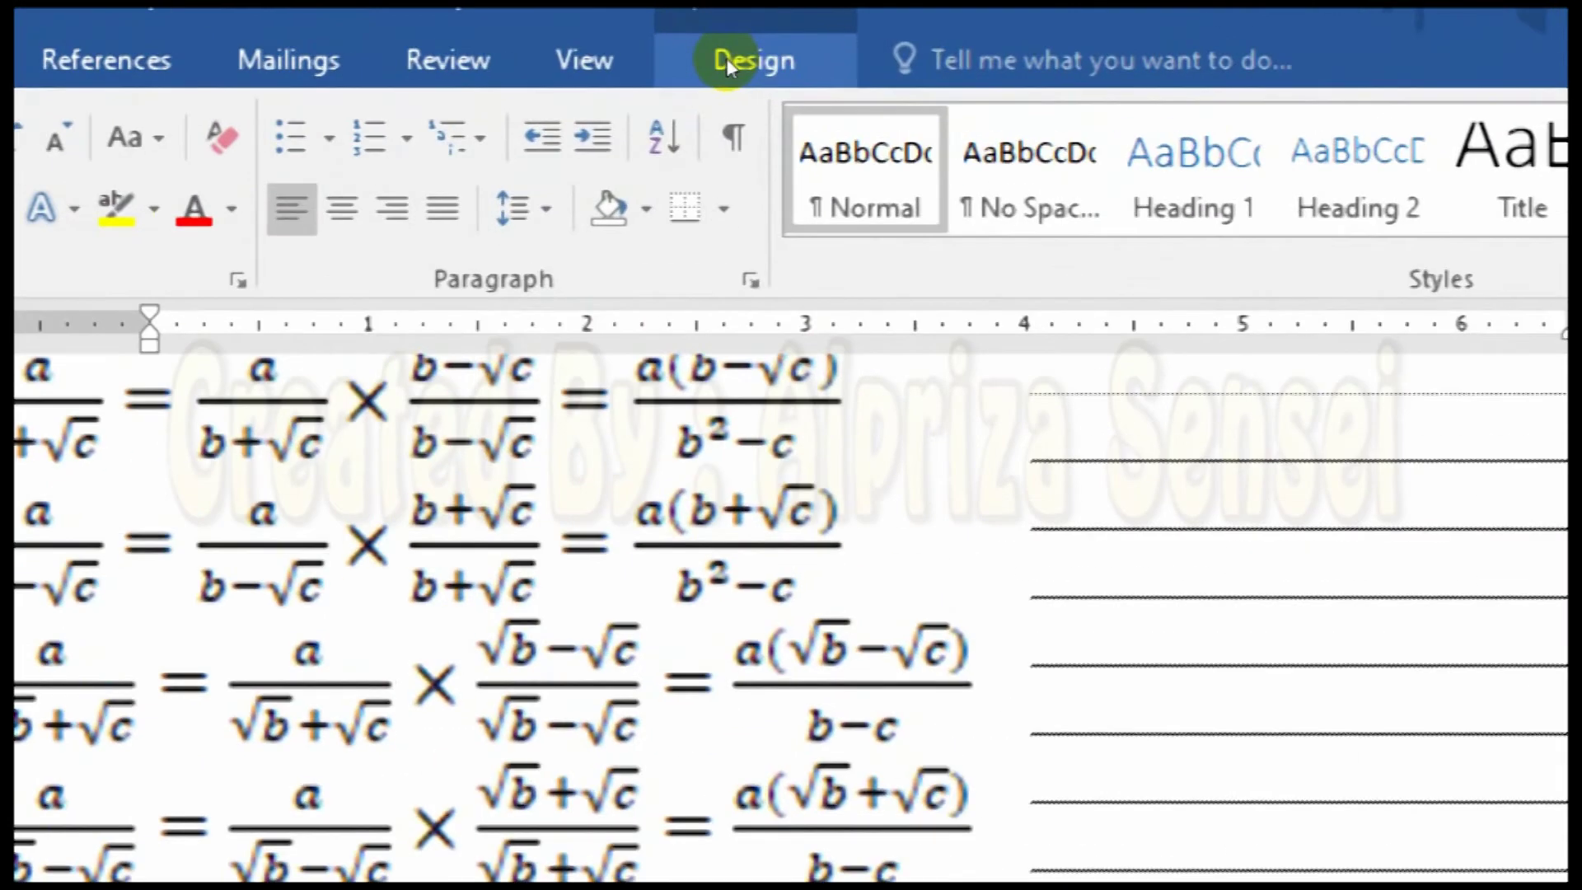
left_click(727, 59)
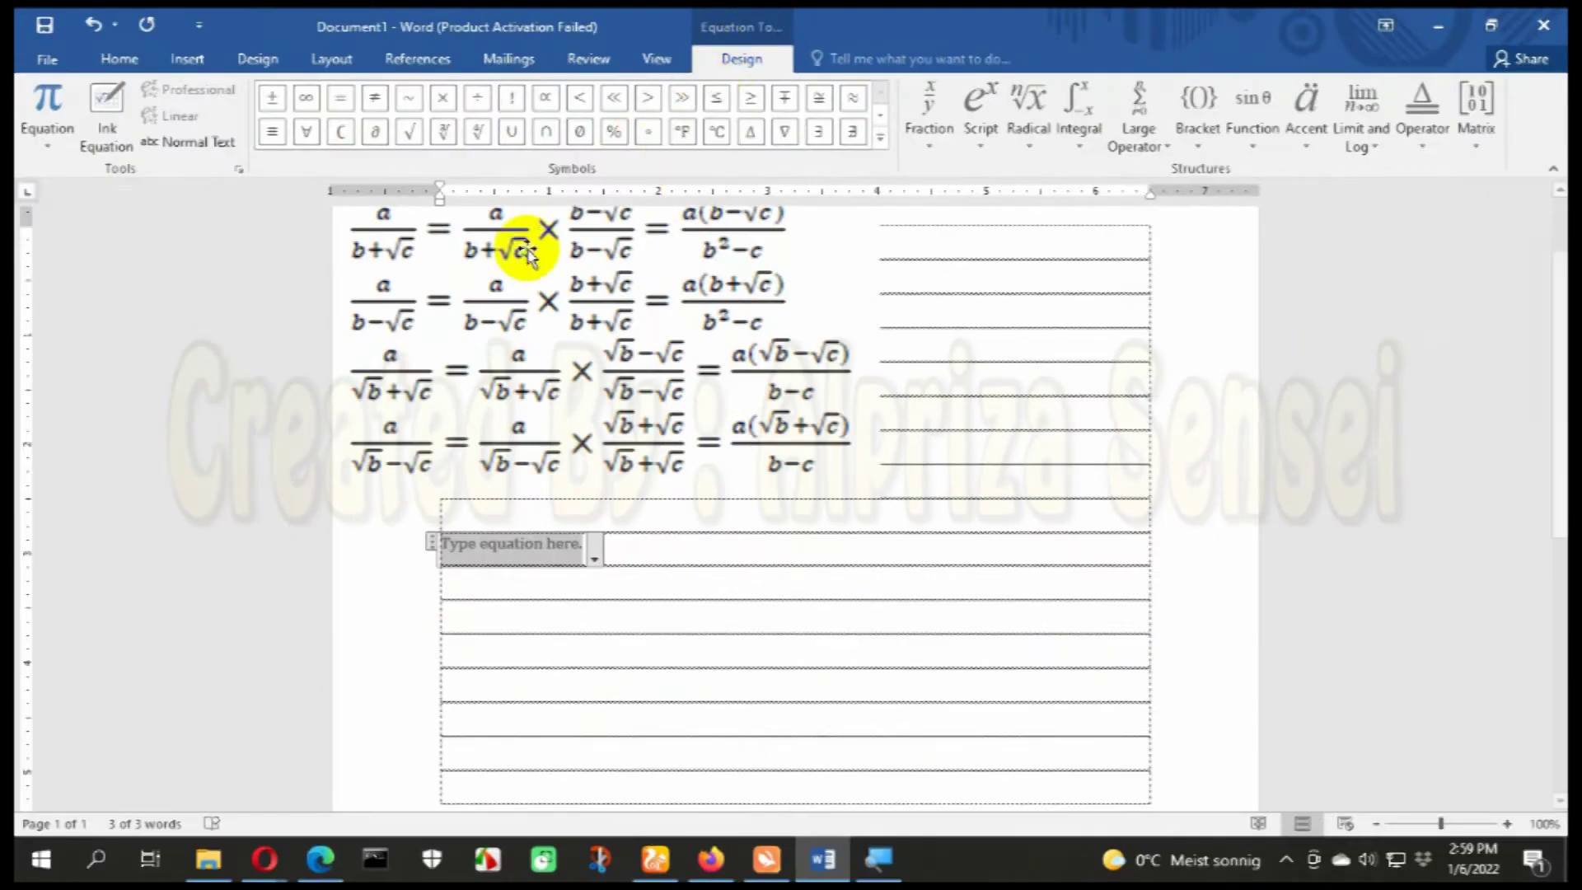
scroll(528, 251, "up", 3)
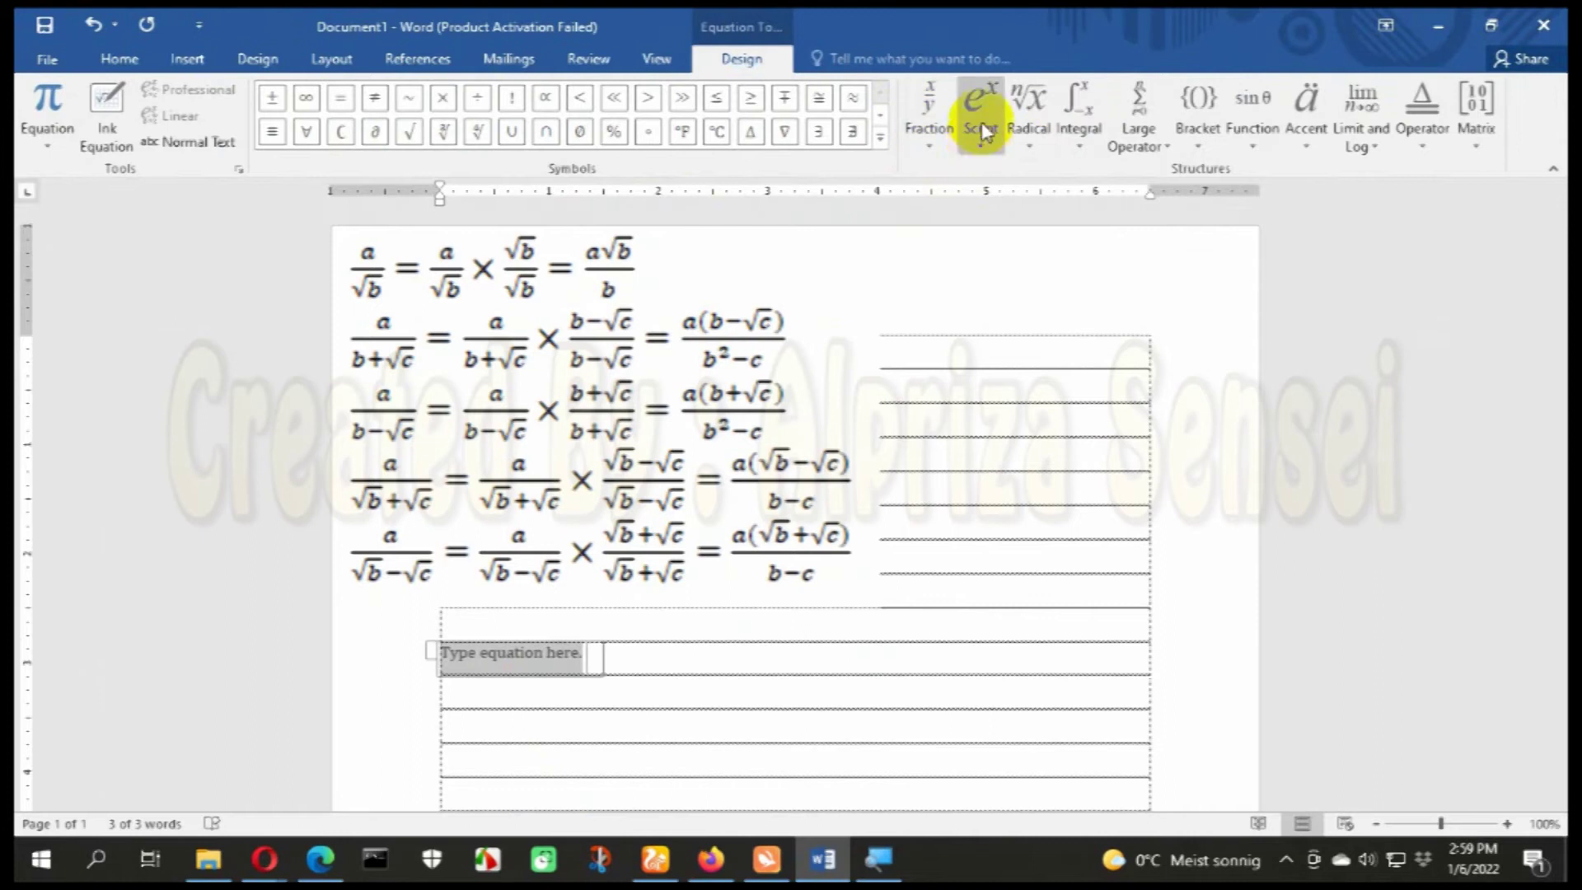
left_click(929, 145)
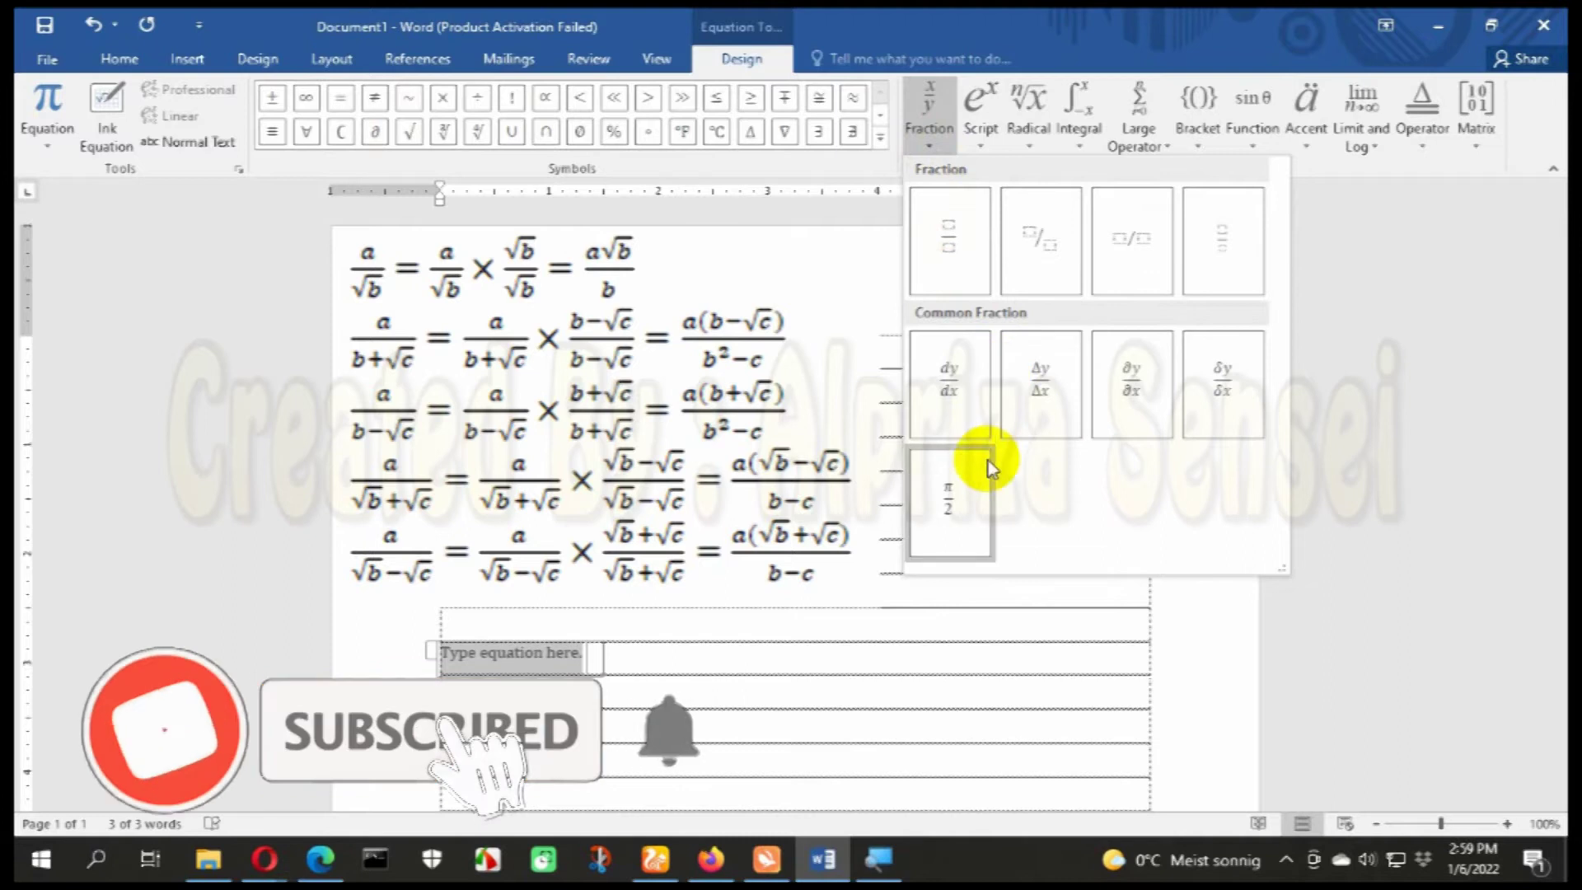
left_click(946, 241)
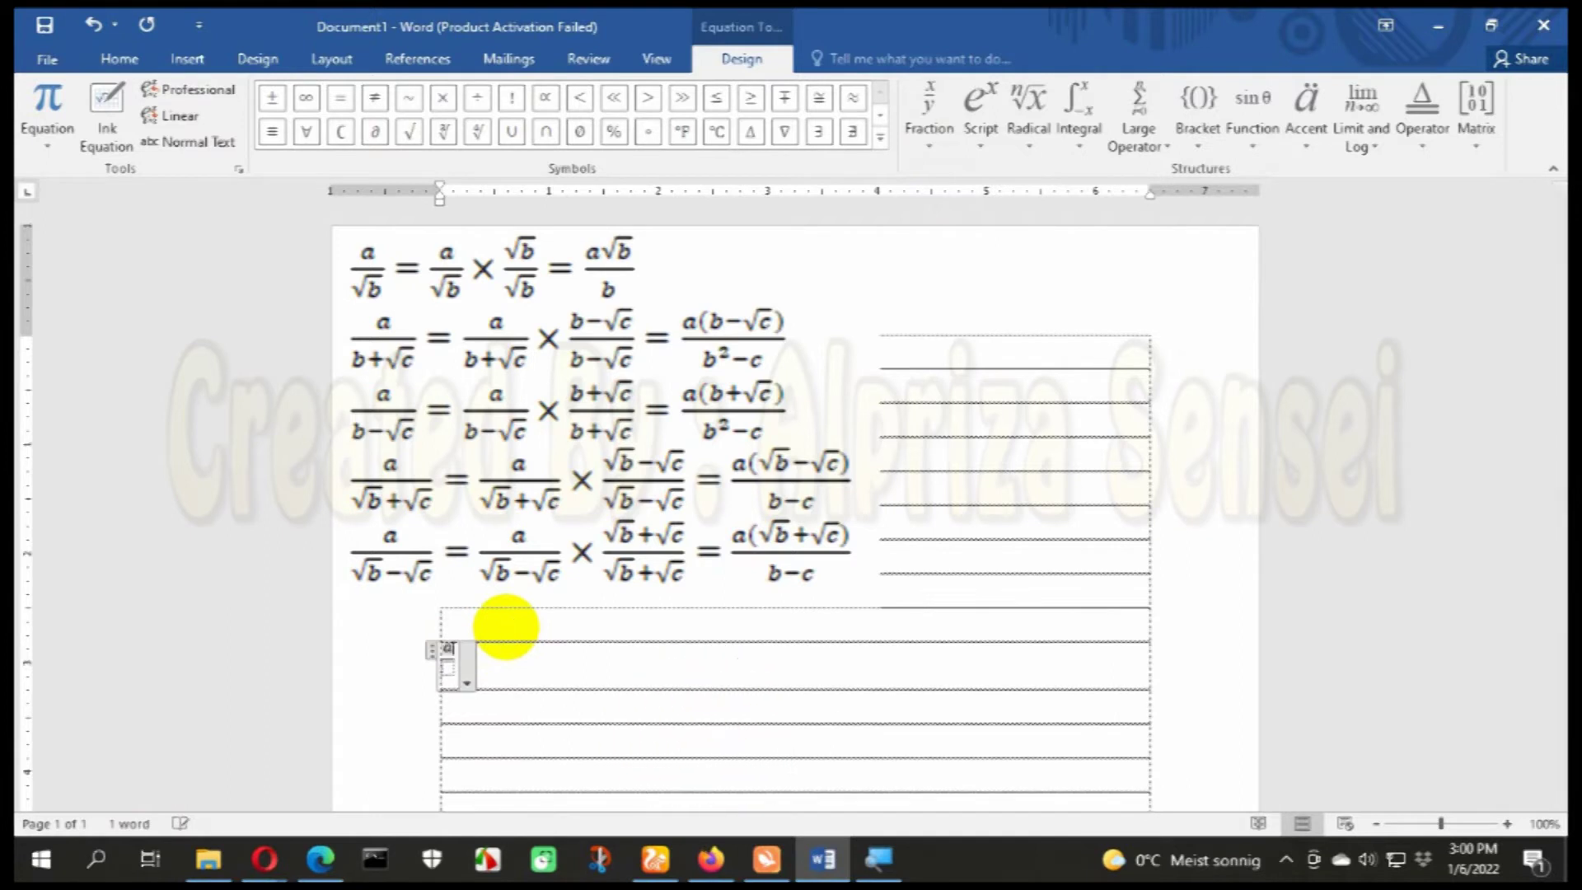
type("a")
Step: Fill the fraction's denominator with the square root of b
left_click(461, 669)
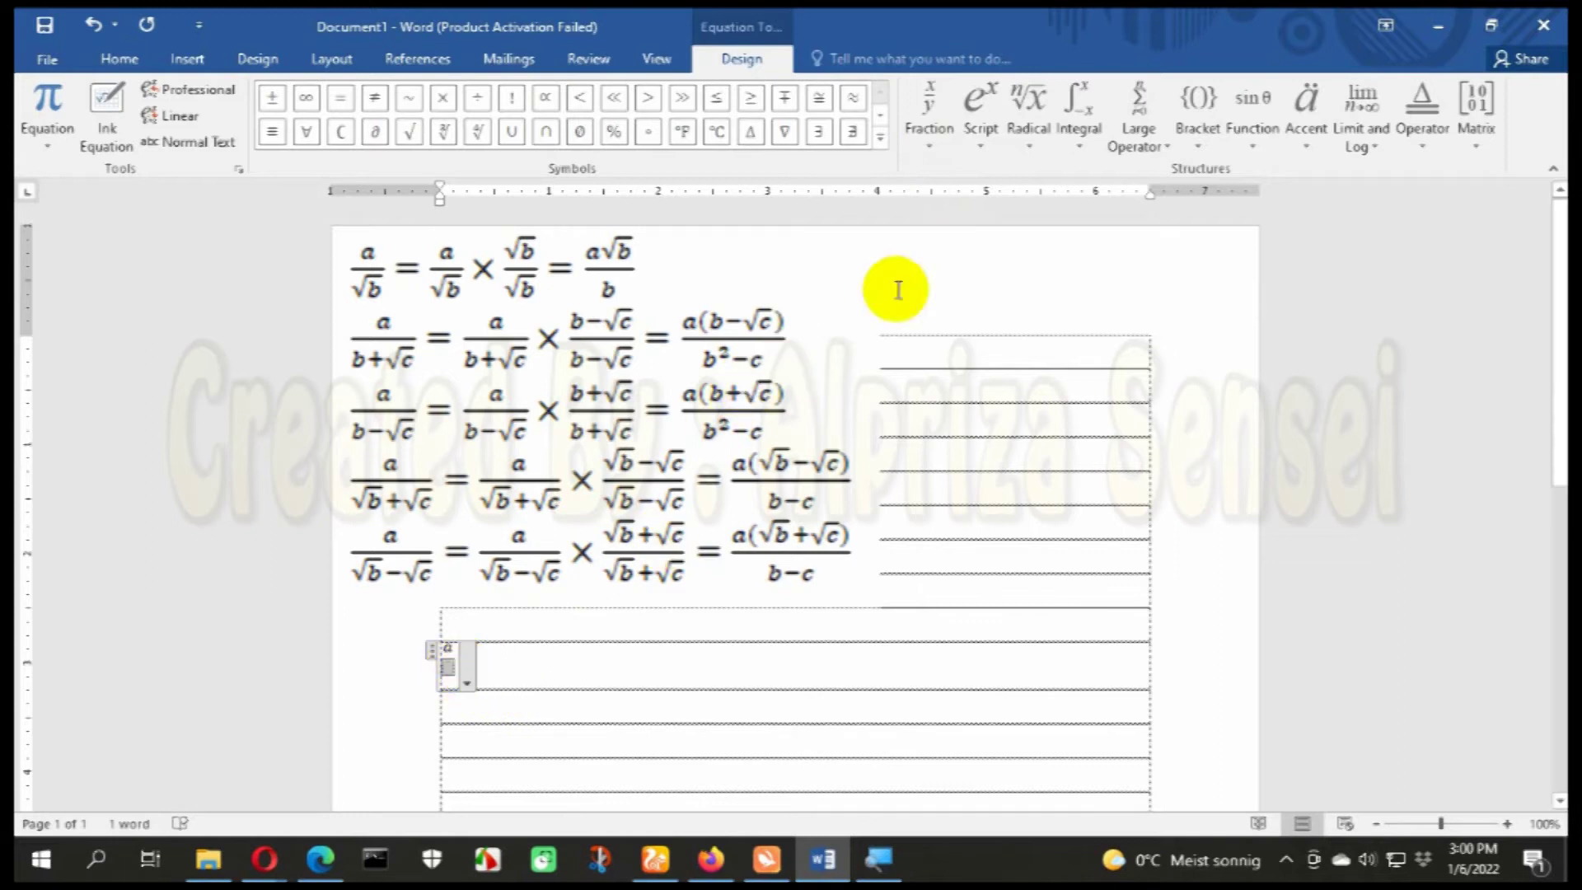
left_click(1029, 124)
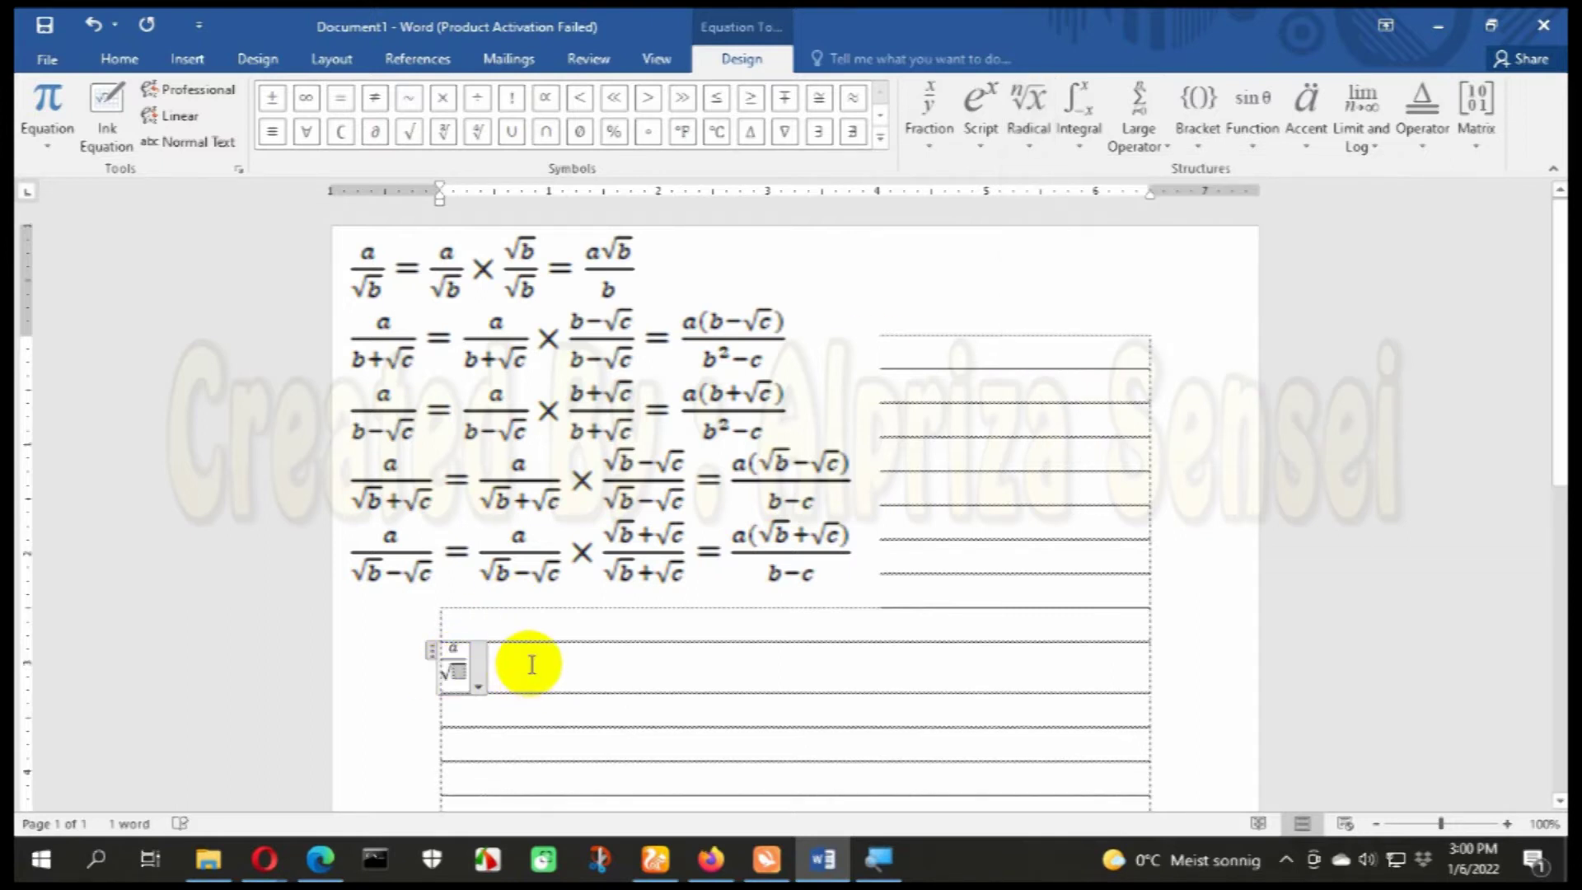
left_click(541, 688)
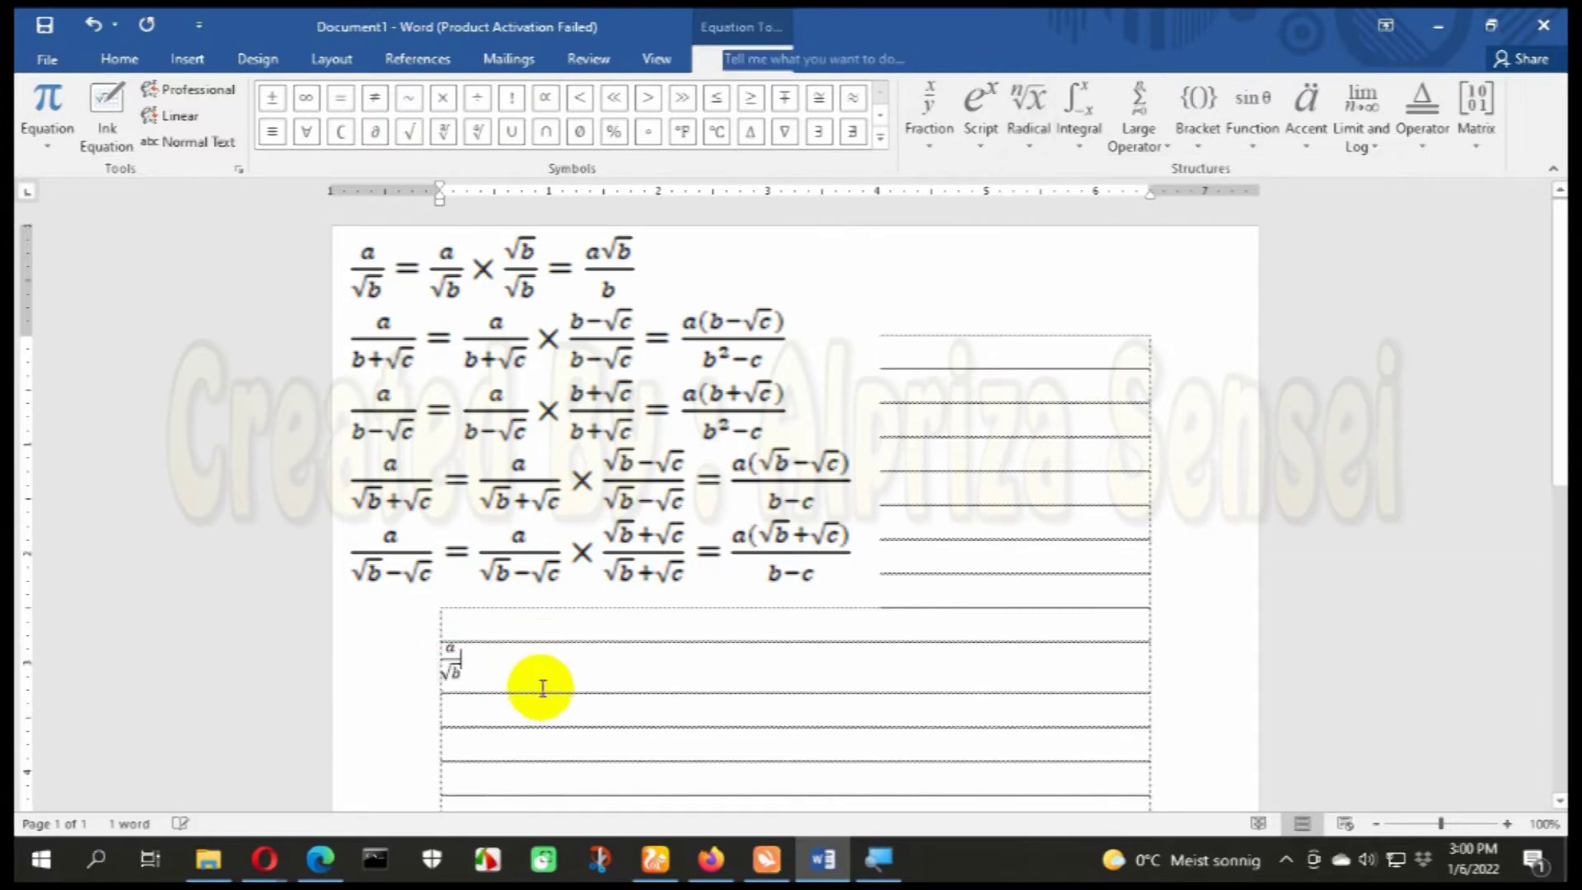
Step: Set the font size of the a/√b equation to 36
left_click_drag(452, 611, 498, 665)
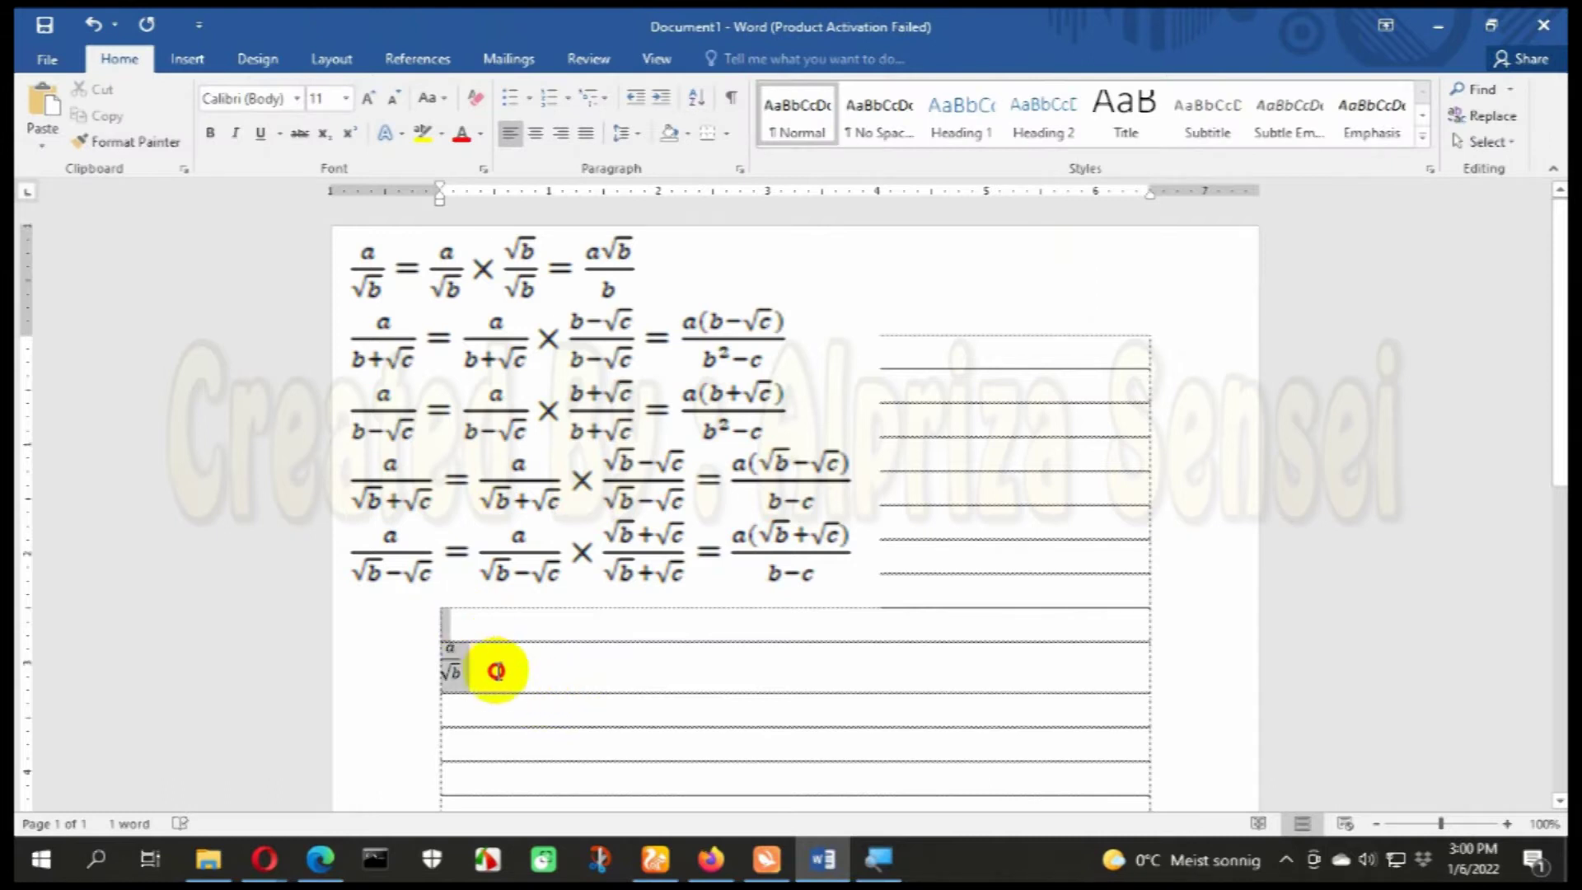
left_click(347, 98)
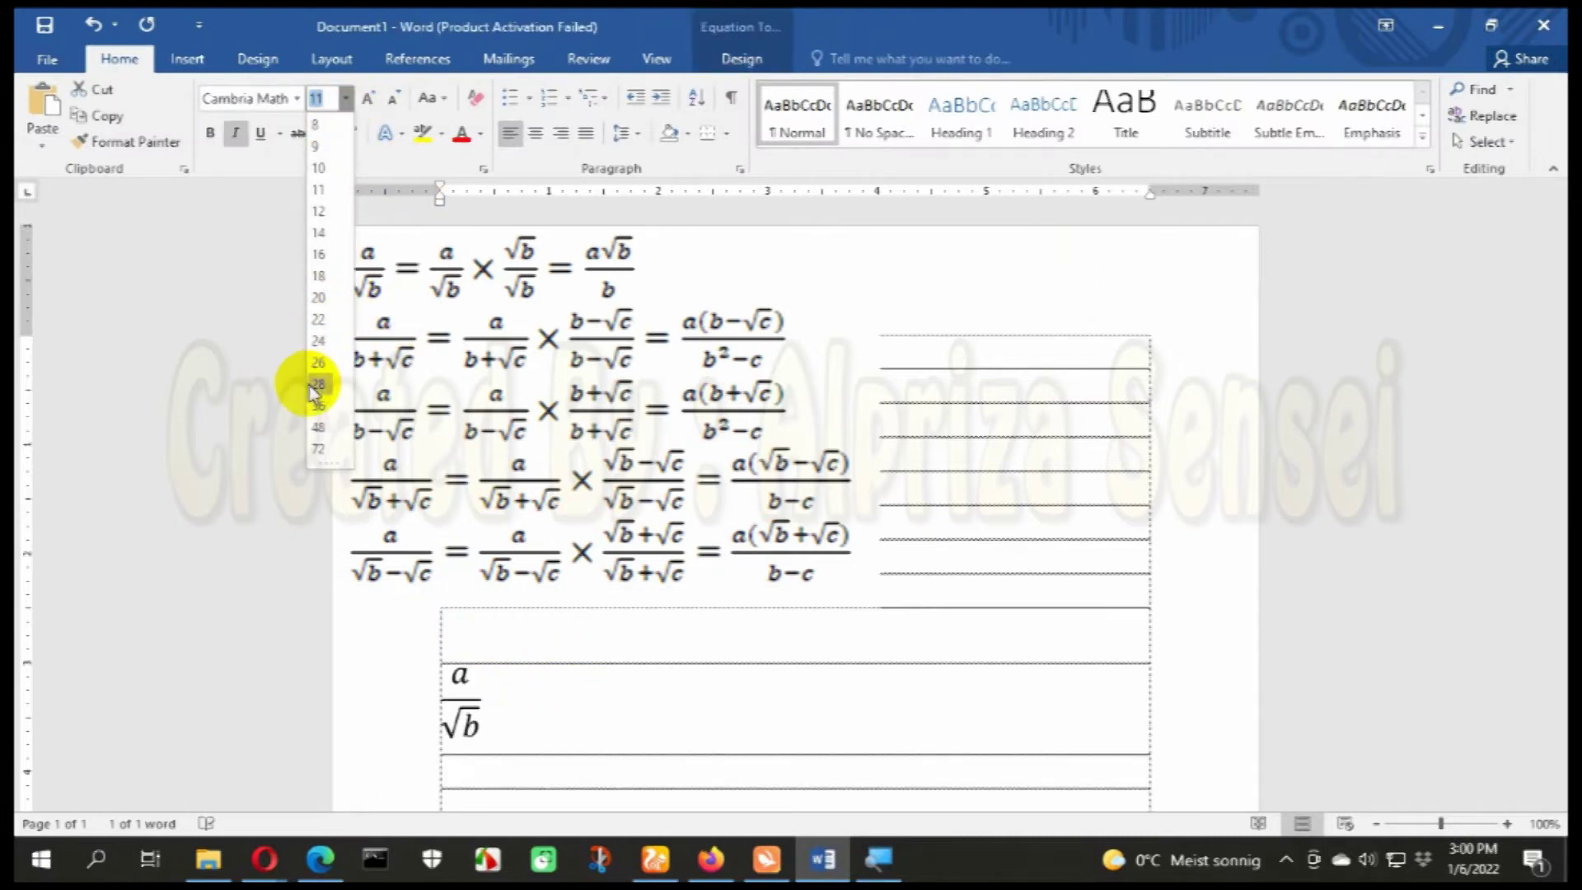
left_click(320, 405)
Step: Move the formula picture down so it sits just above the enlarged fraction
scroll(659, 618, "down", 1)
scroll(646, 608, "up", 1)
left_click(567, 412)
left_click(805, 548)
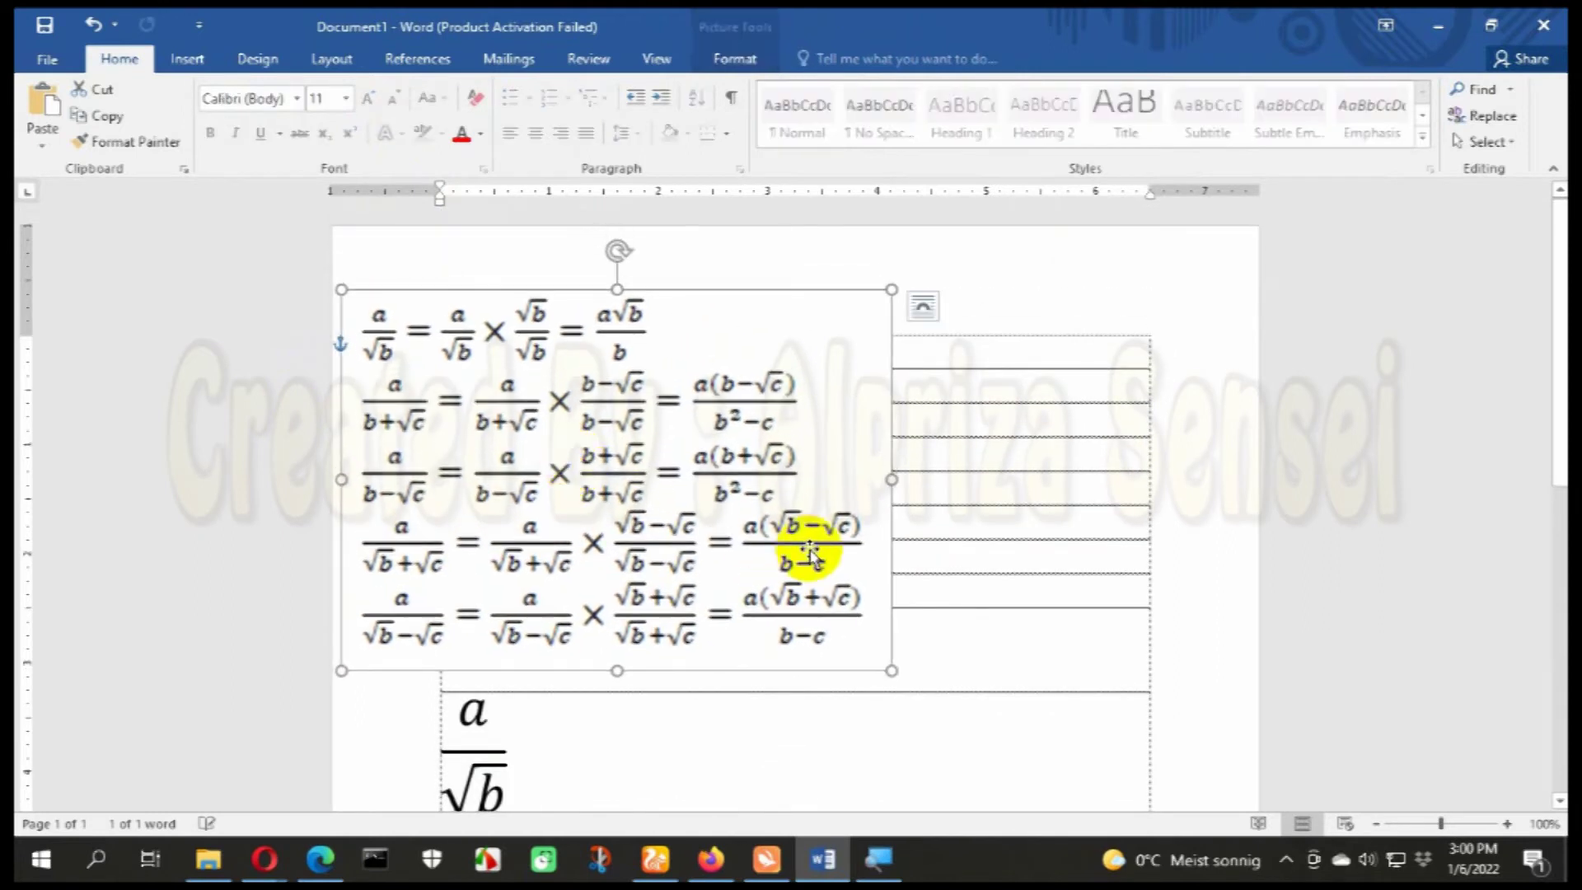
Step: Add an equals sign after the a/√b fraction in the equation
scroll(808, 547, "down", 2)
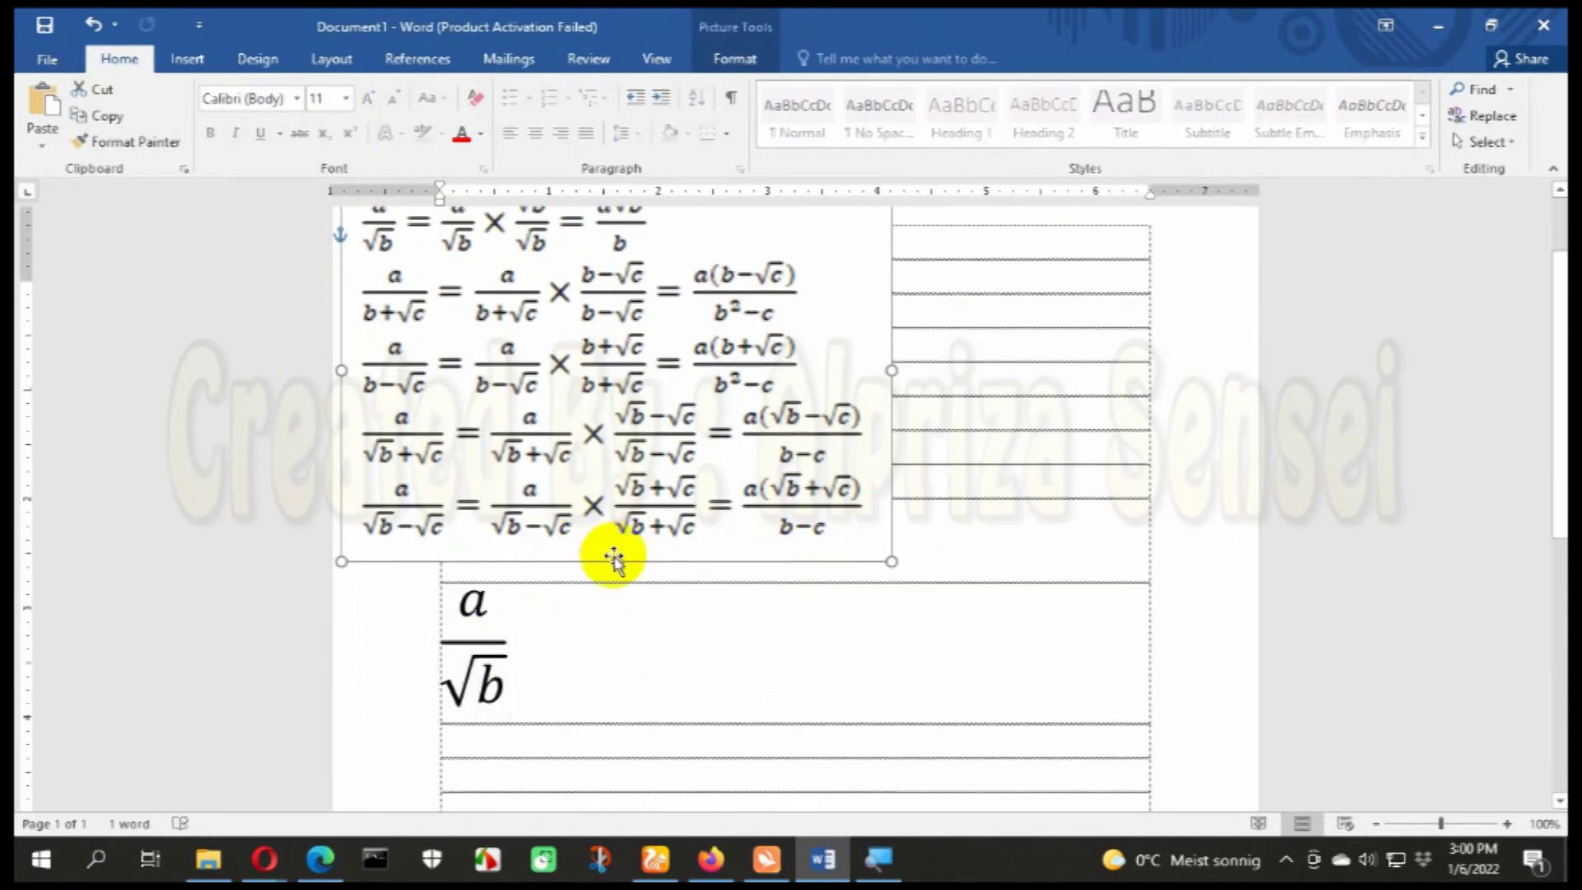
scroll(577, 511, "up", 1)
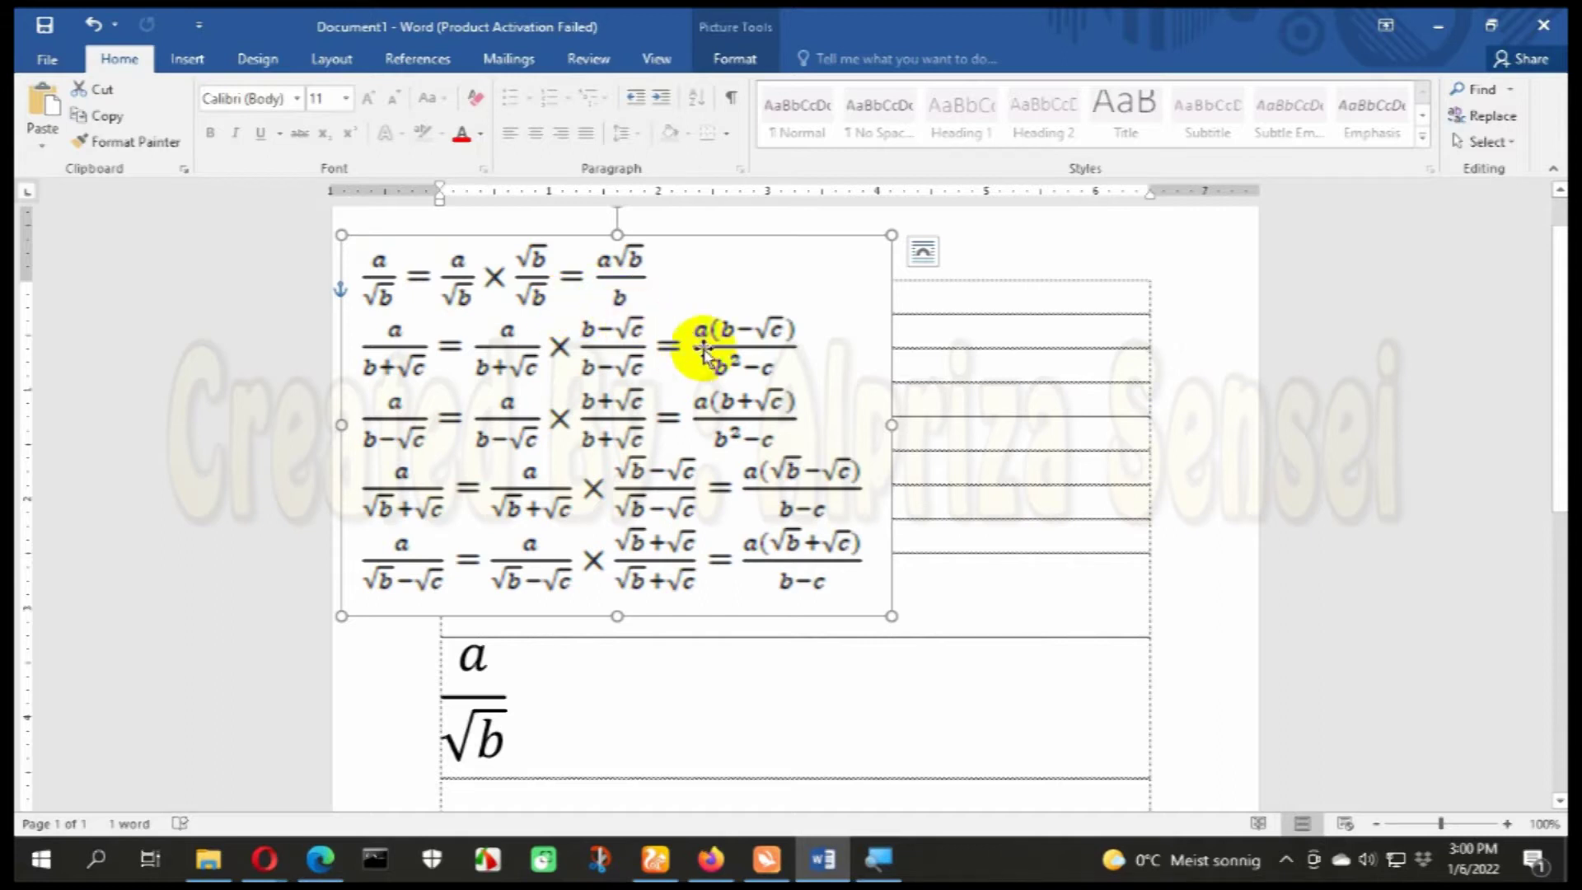
left_click(495, 703)
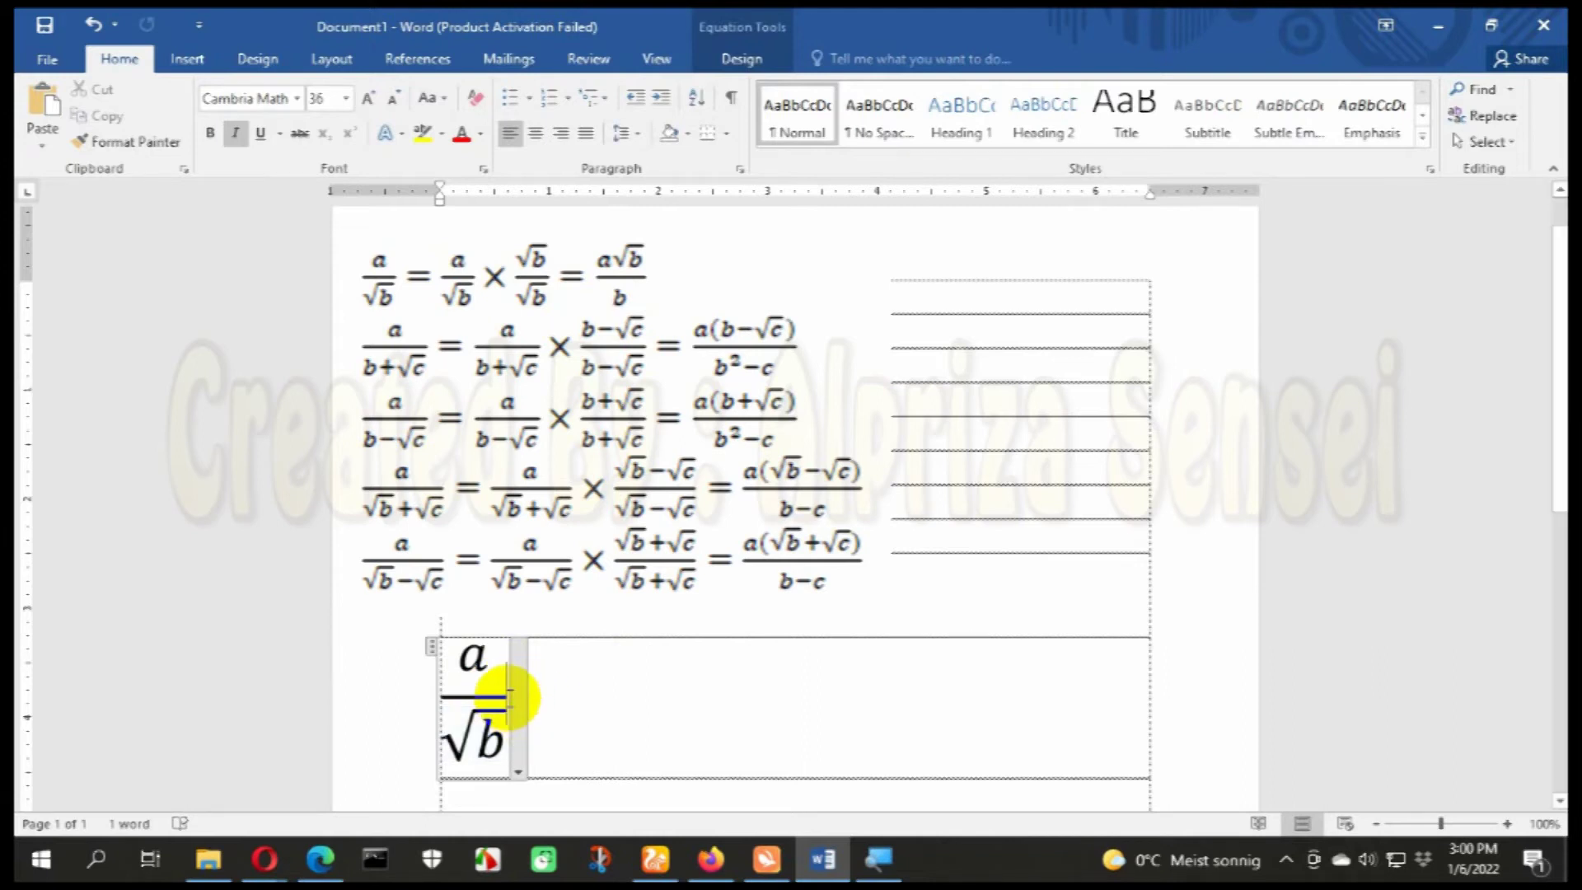
type("=")
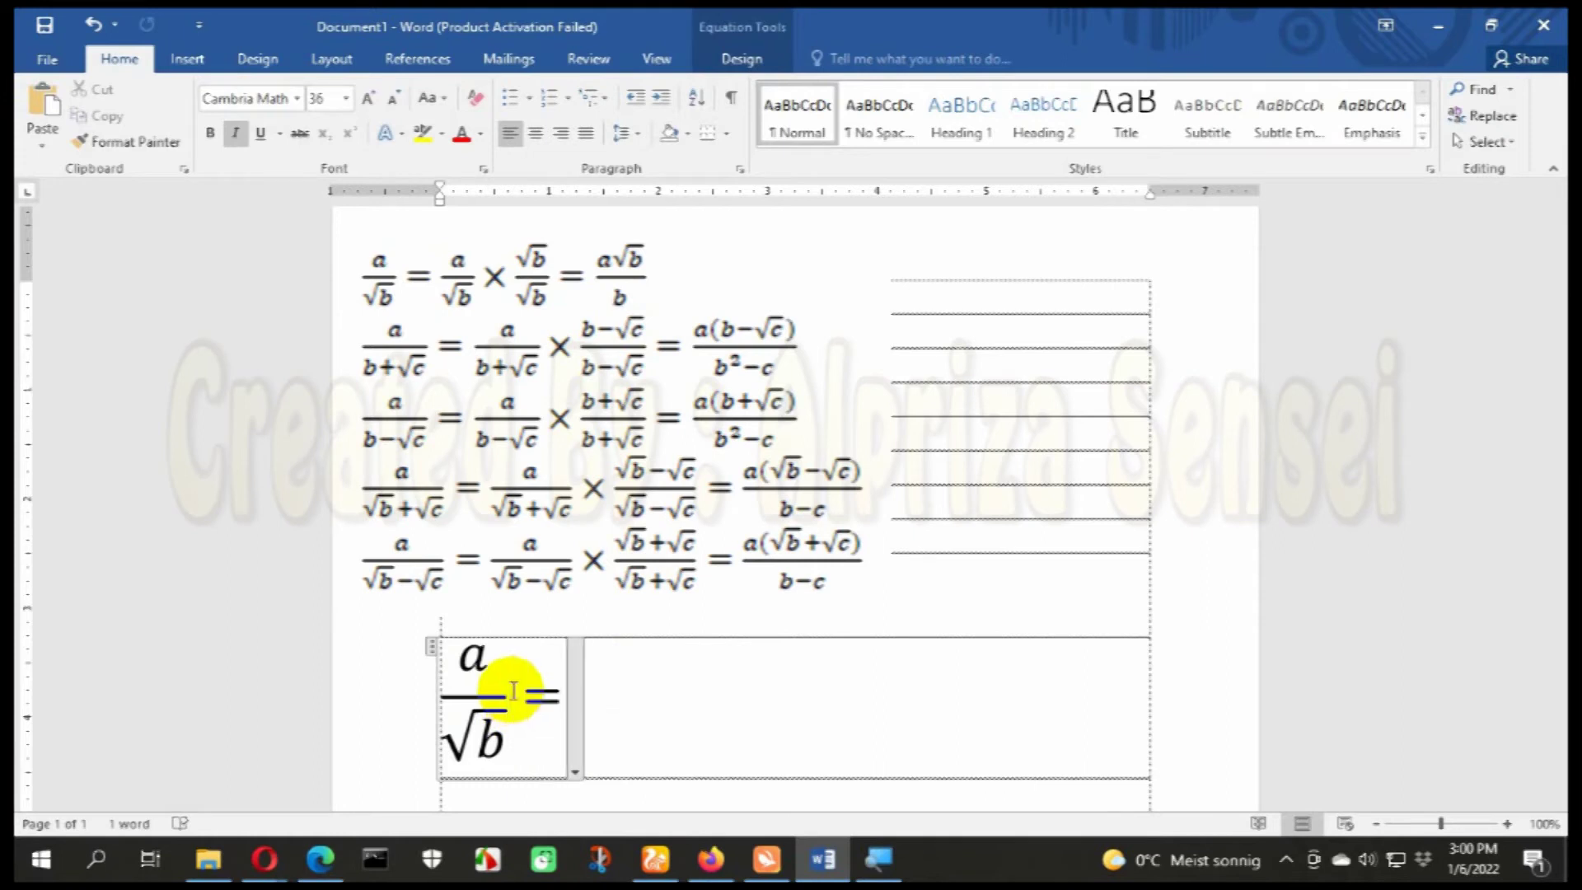
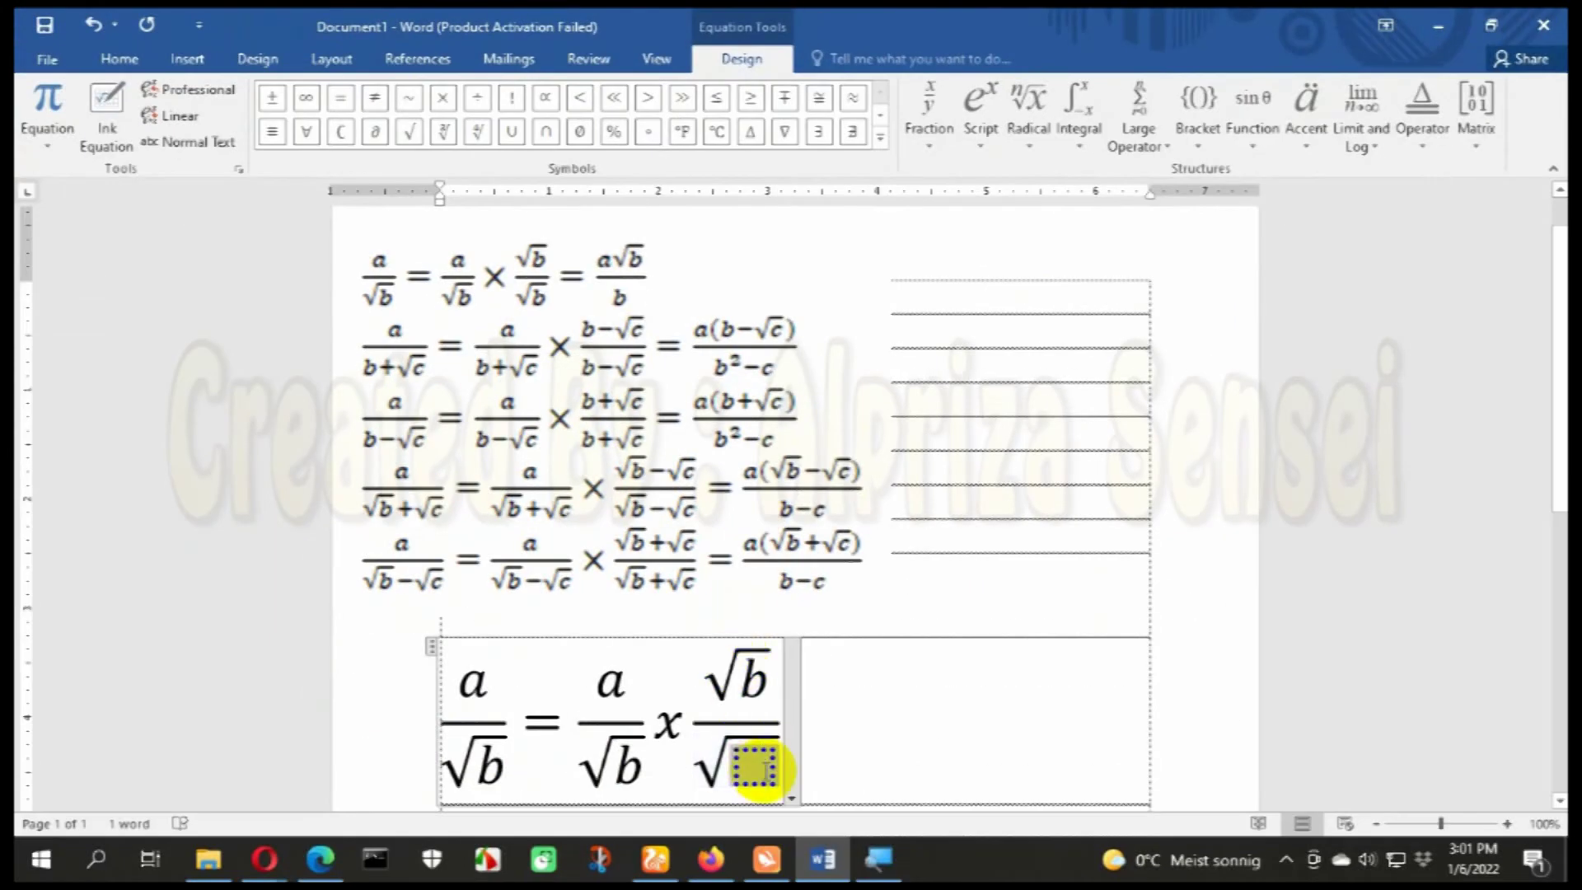
Step: Enter b under the empty root in the third fraction's denominator and add an equals sign after that fraction
type("b")
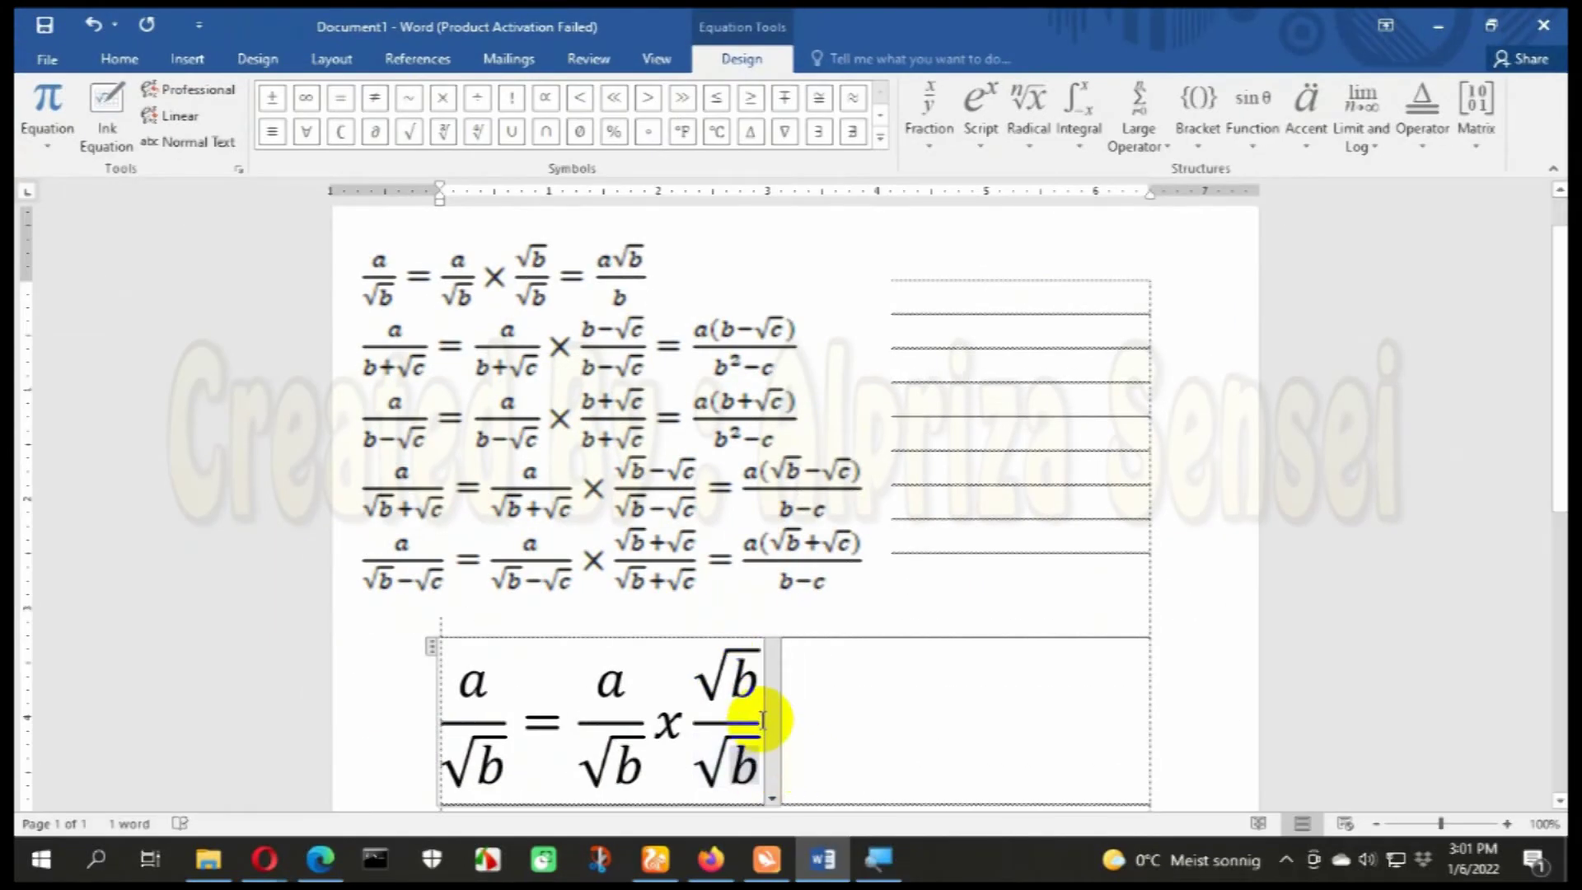
left_click(803, 709)
type("=")
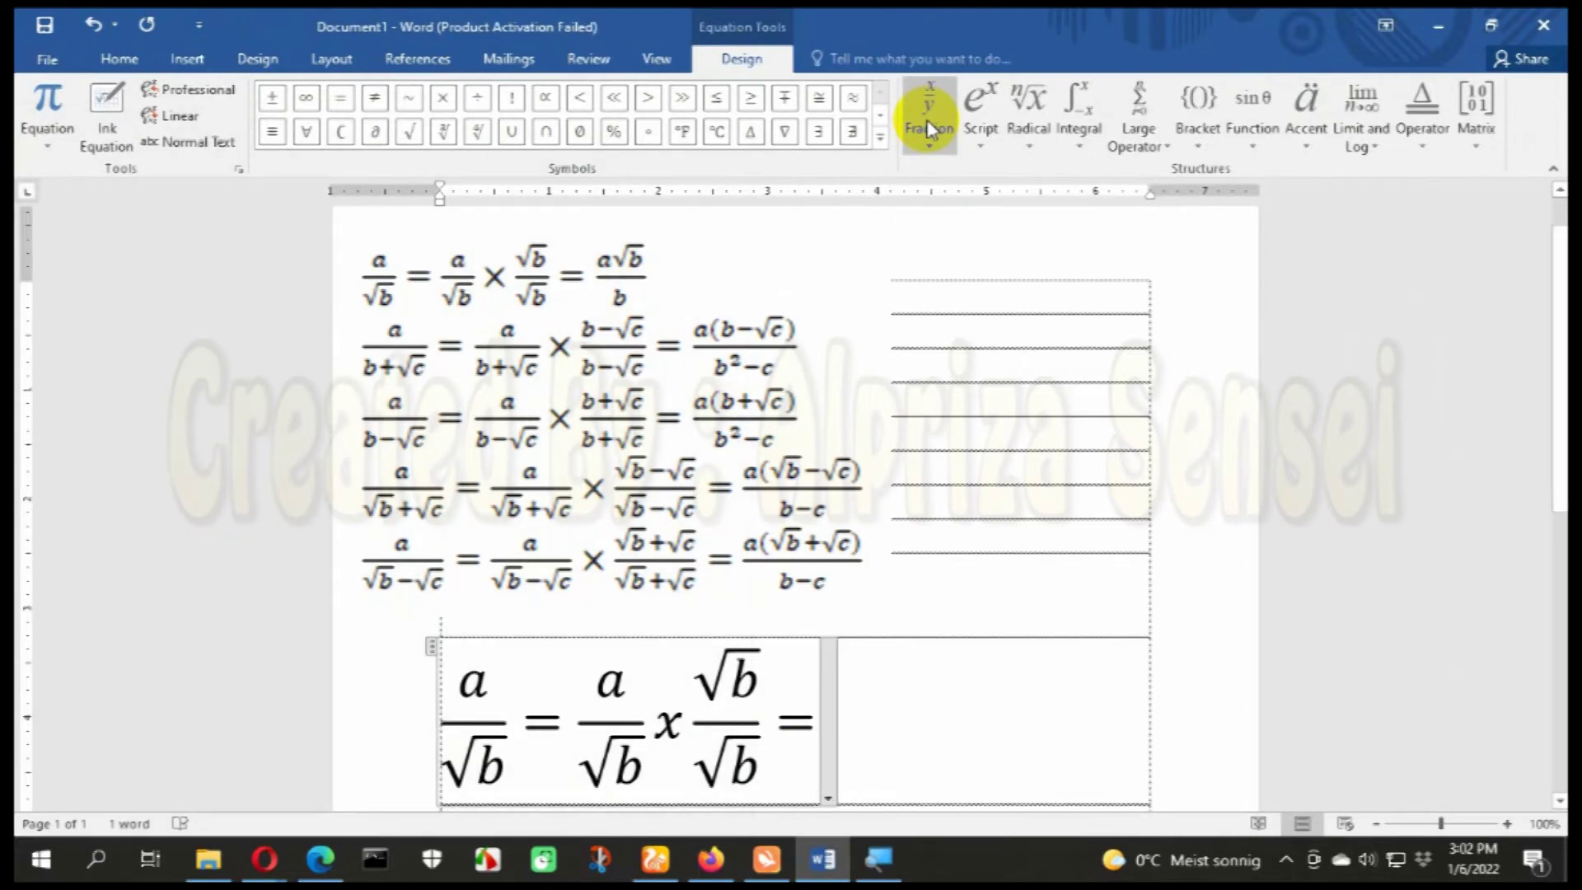
Step: Complete the first equation with a stacked fraction of a√b over b after its last equals sign
left_click(929, 129)
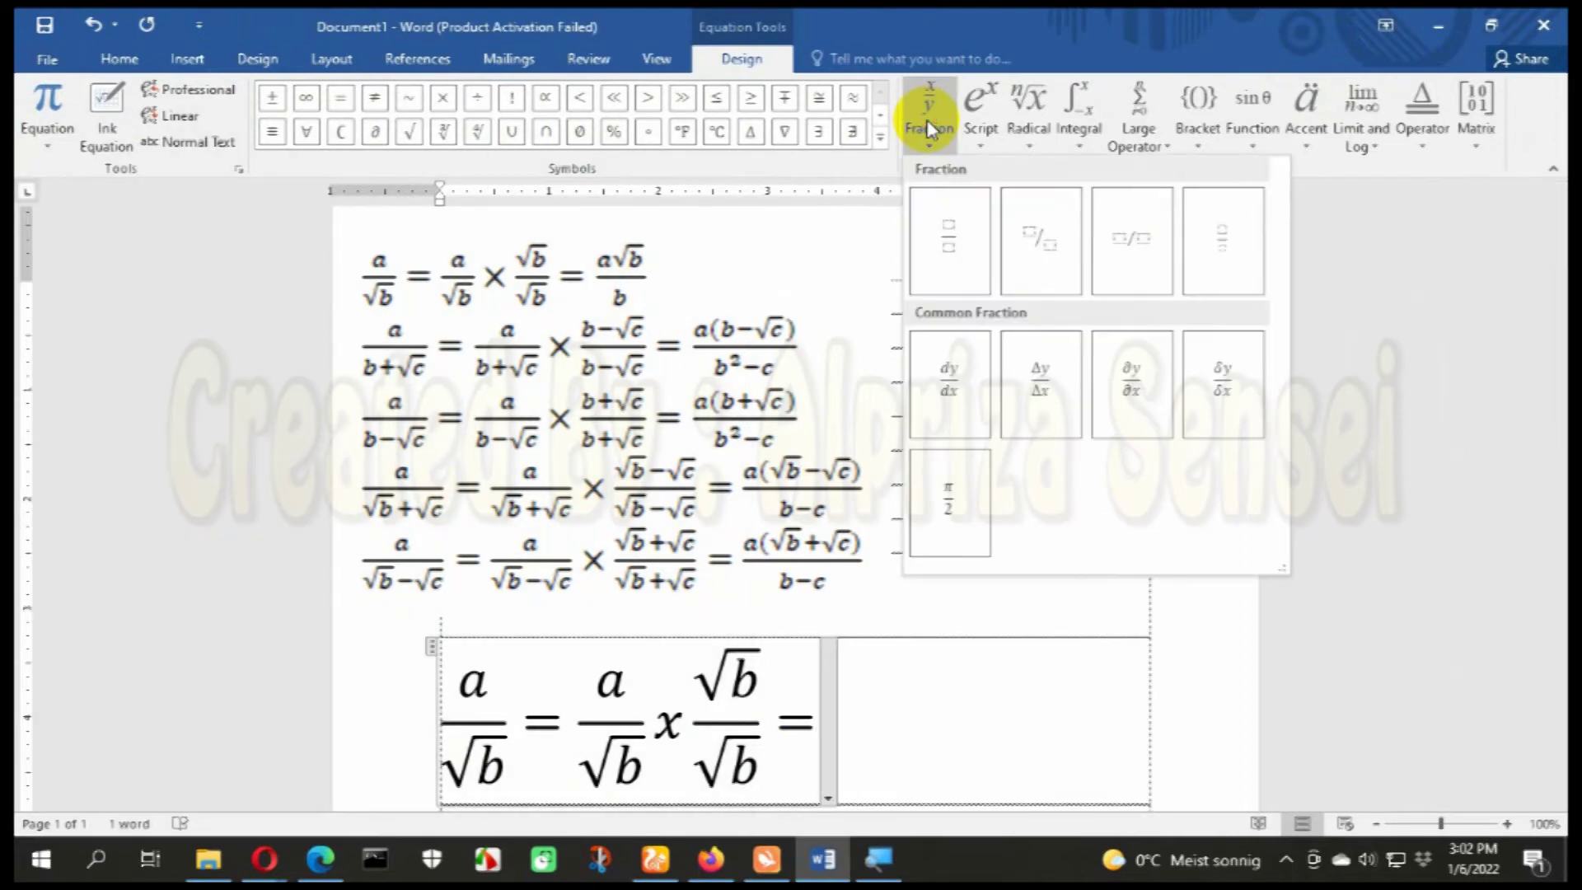
left_click(940, 246)
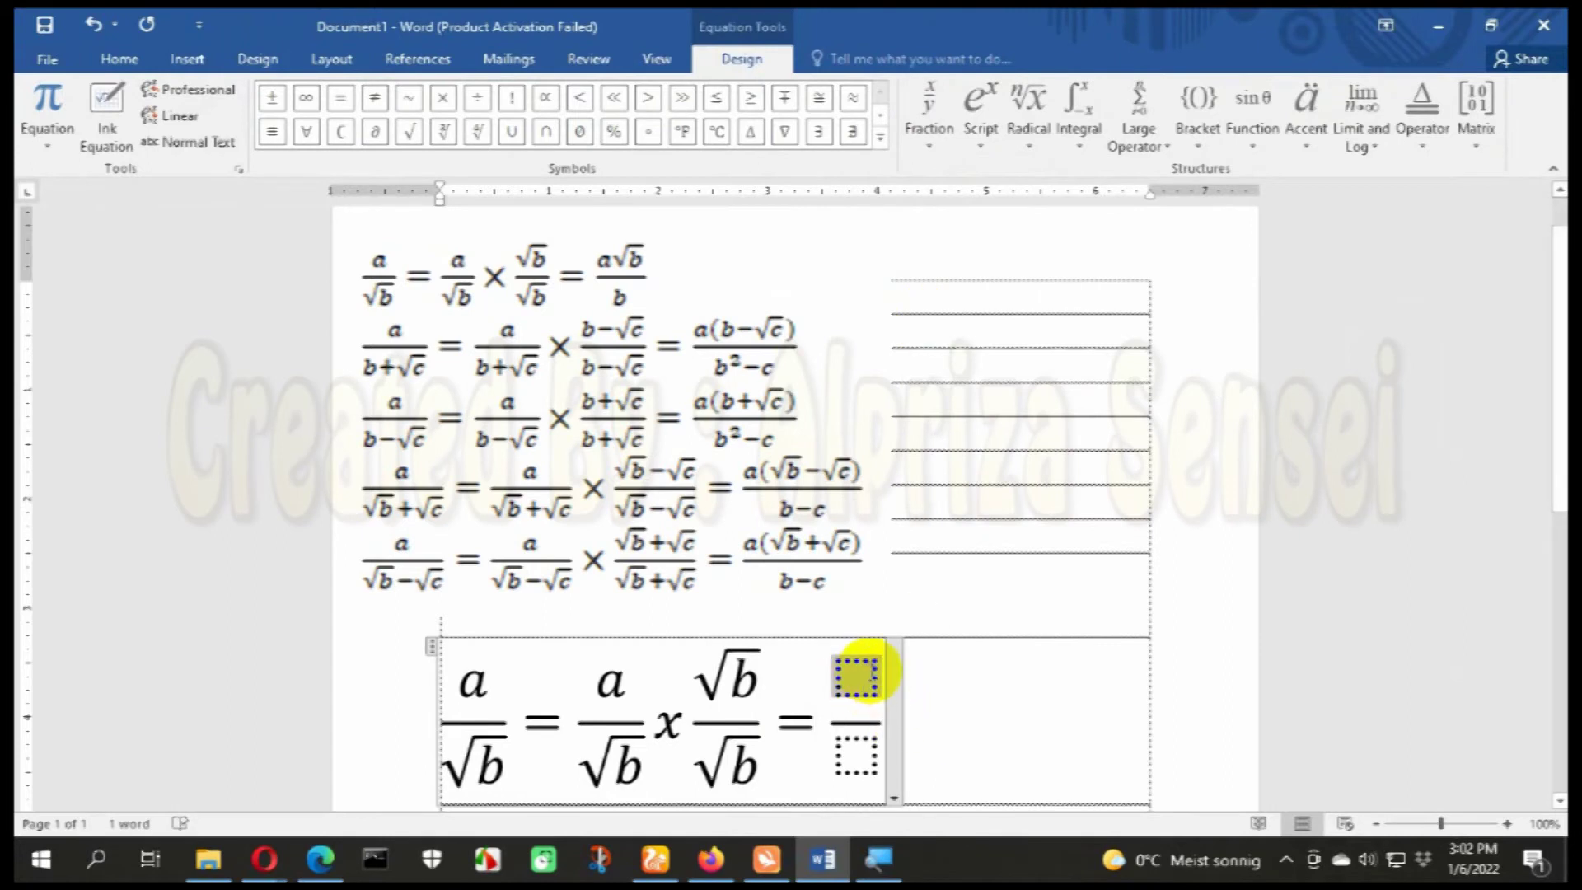
type("a")
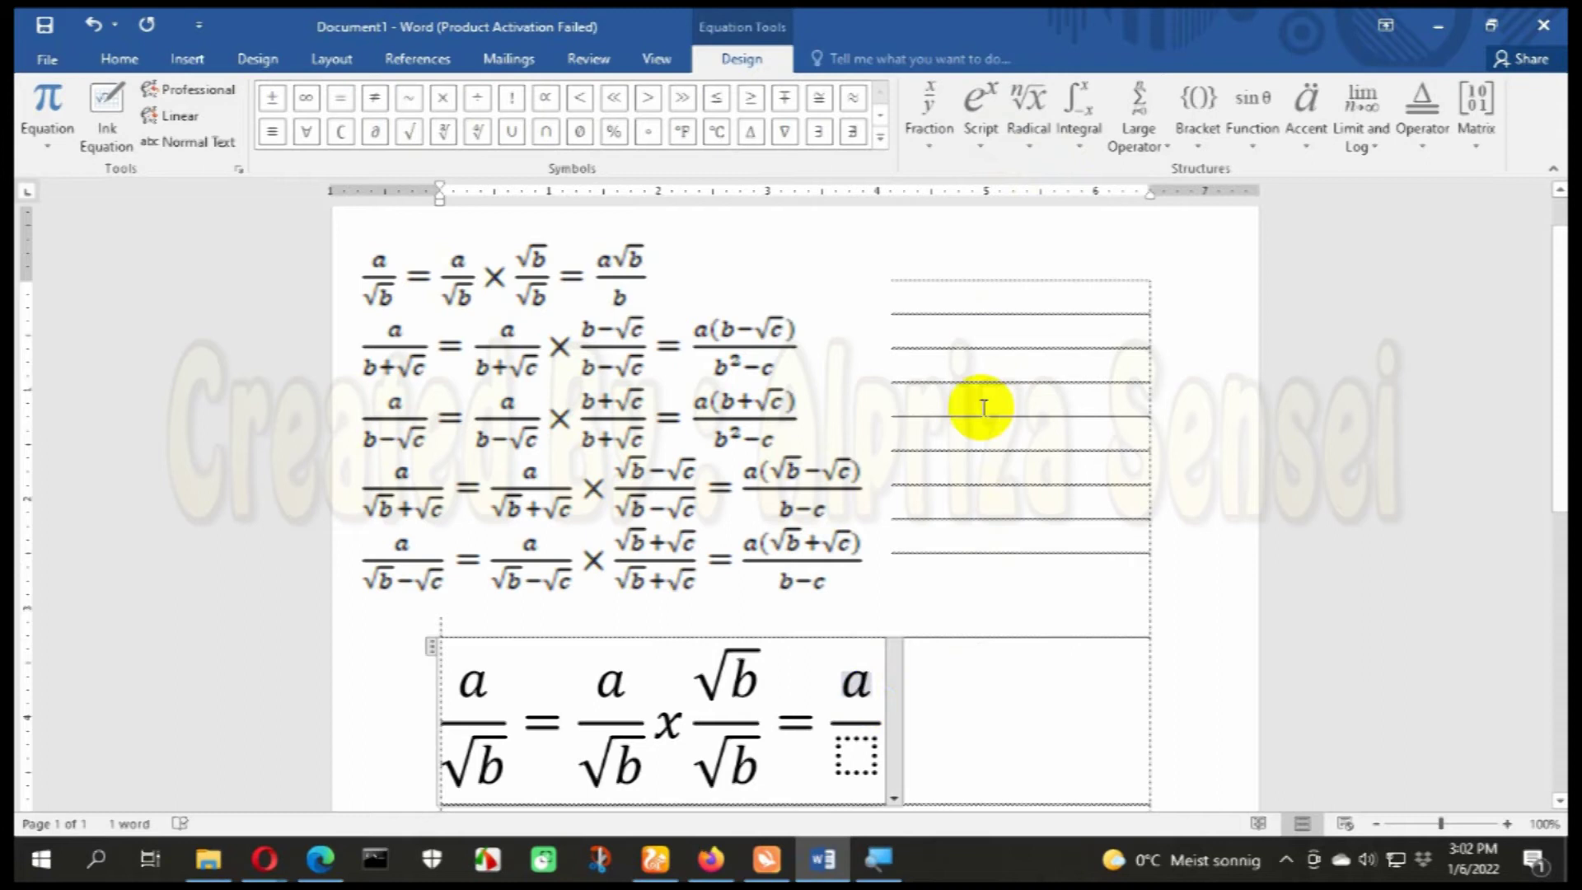
left_click(1028, 128)
left_click(1047, 216)
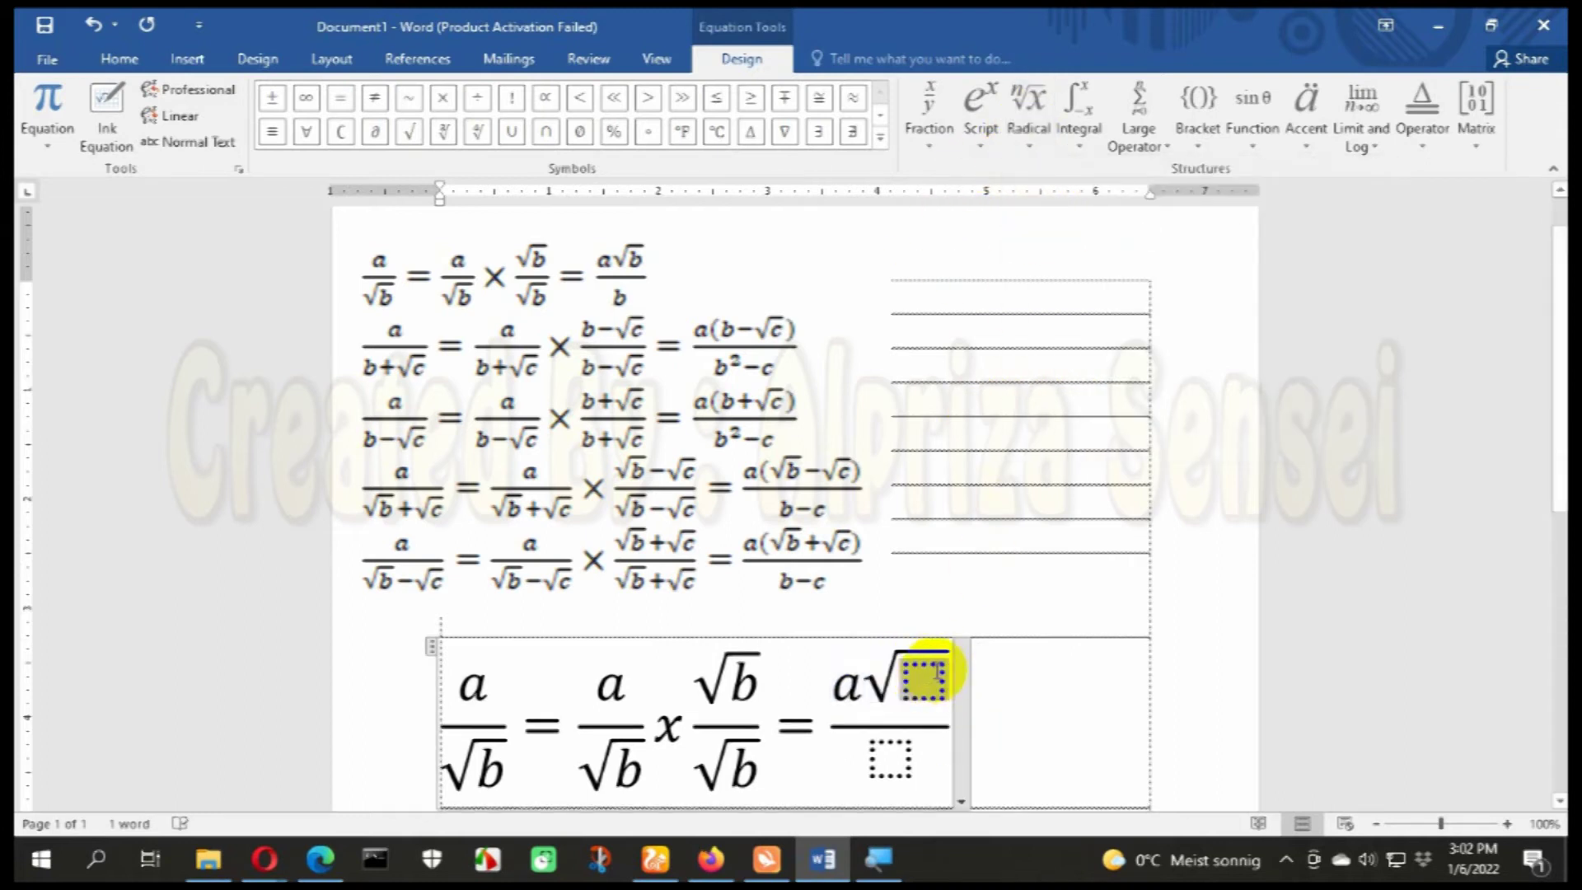
type("b")
left_click(894, 754)
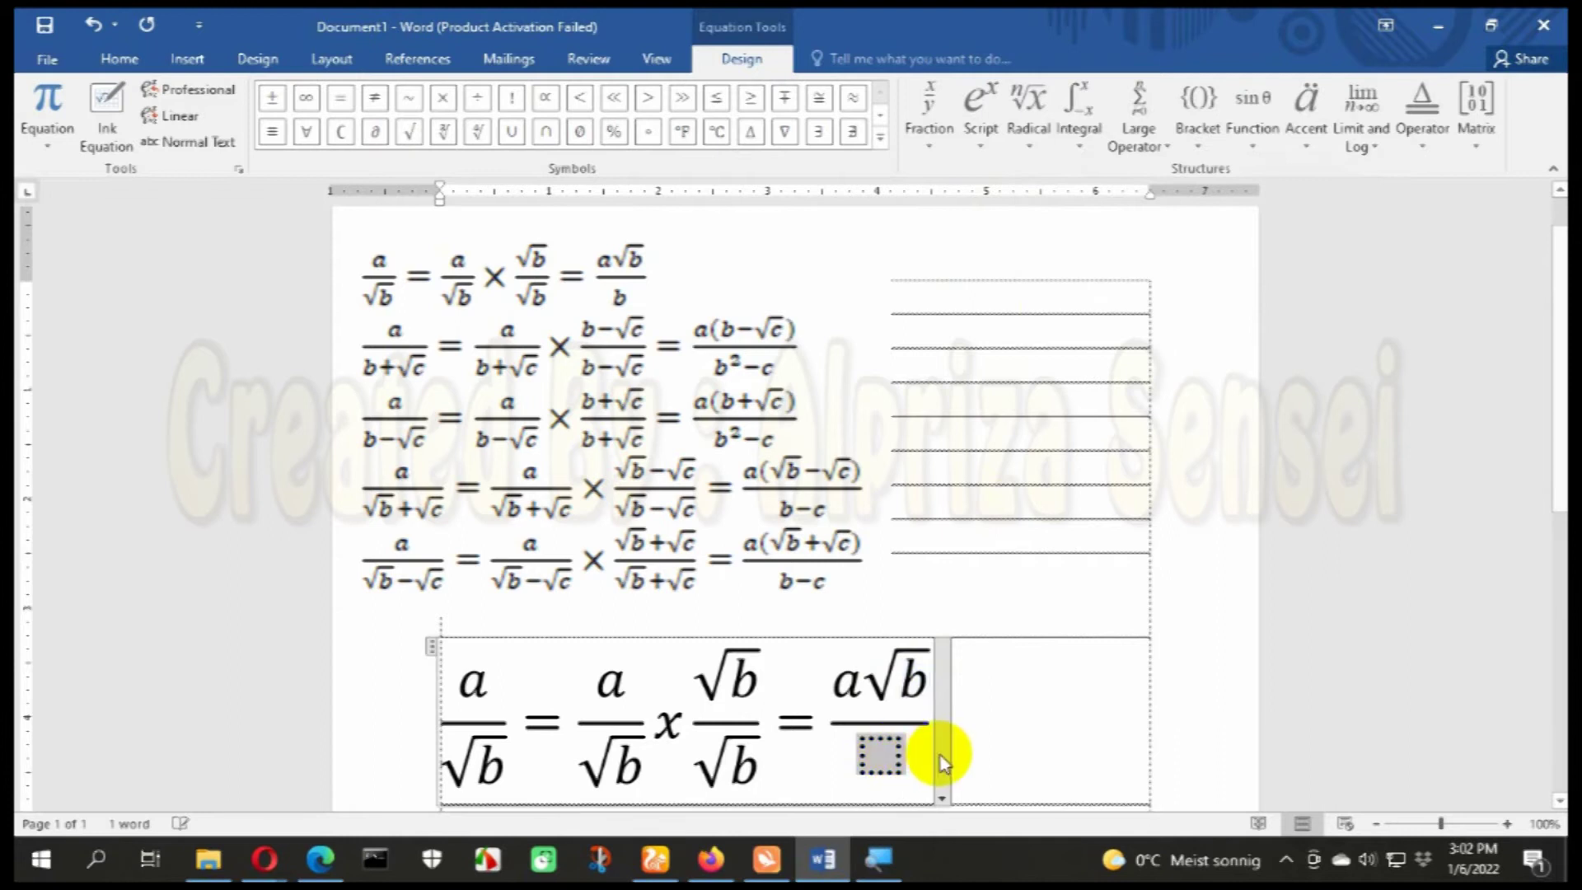
type("b")
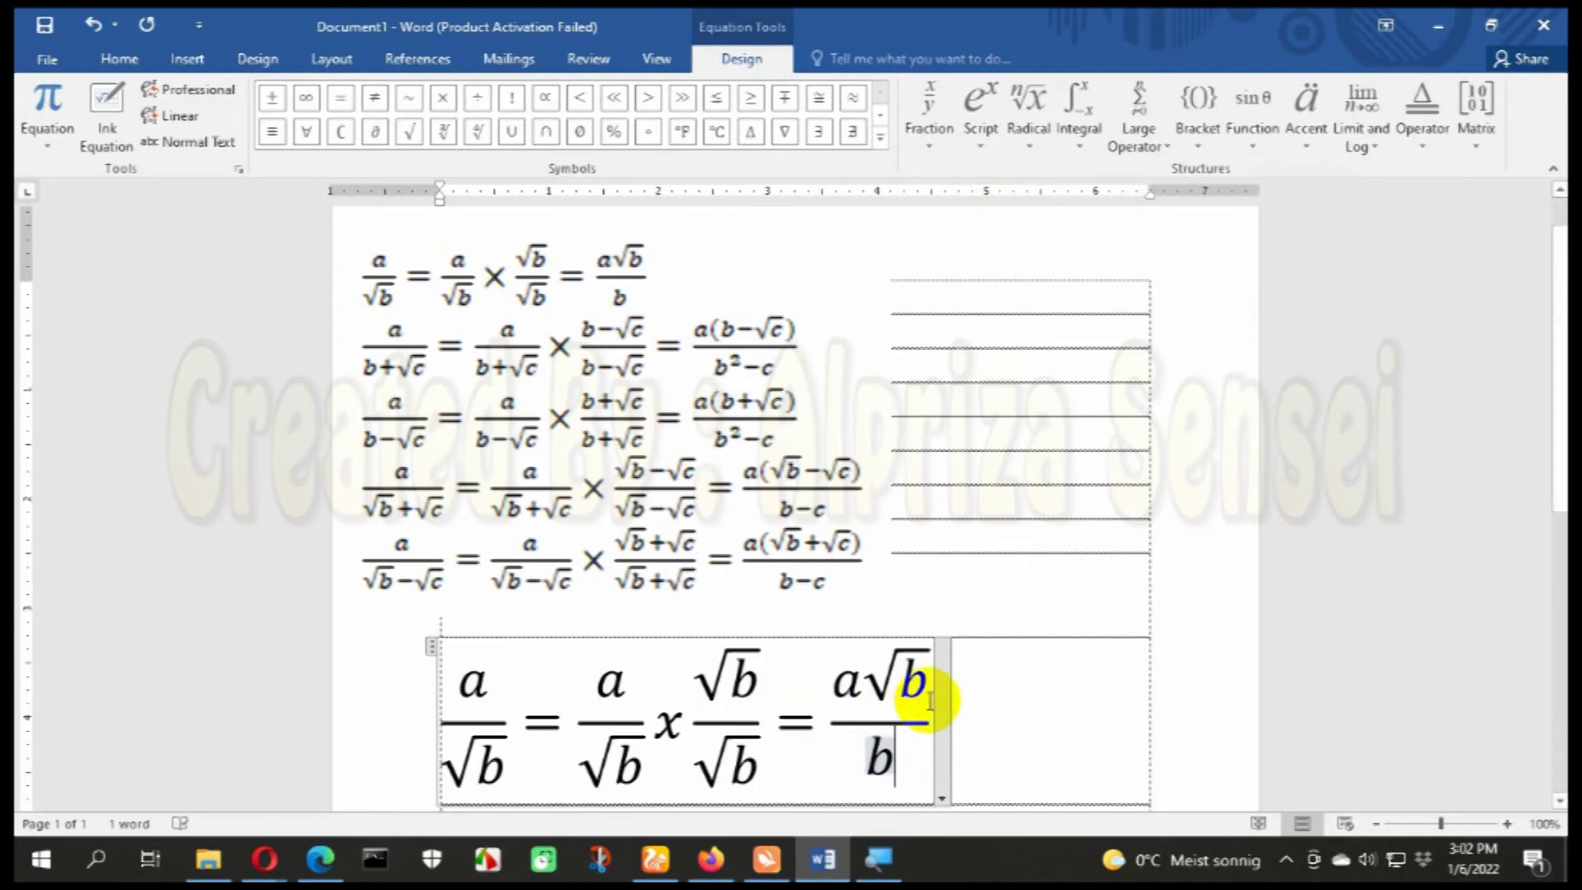
left_click(1054, 723)
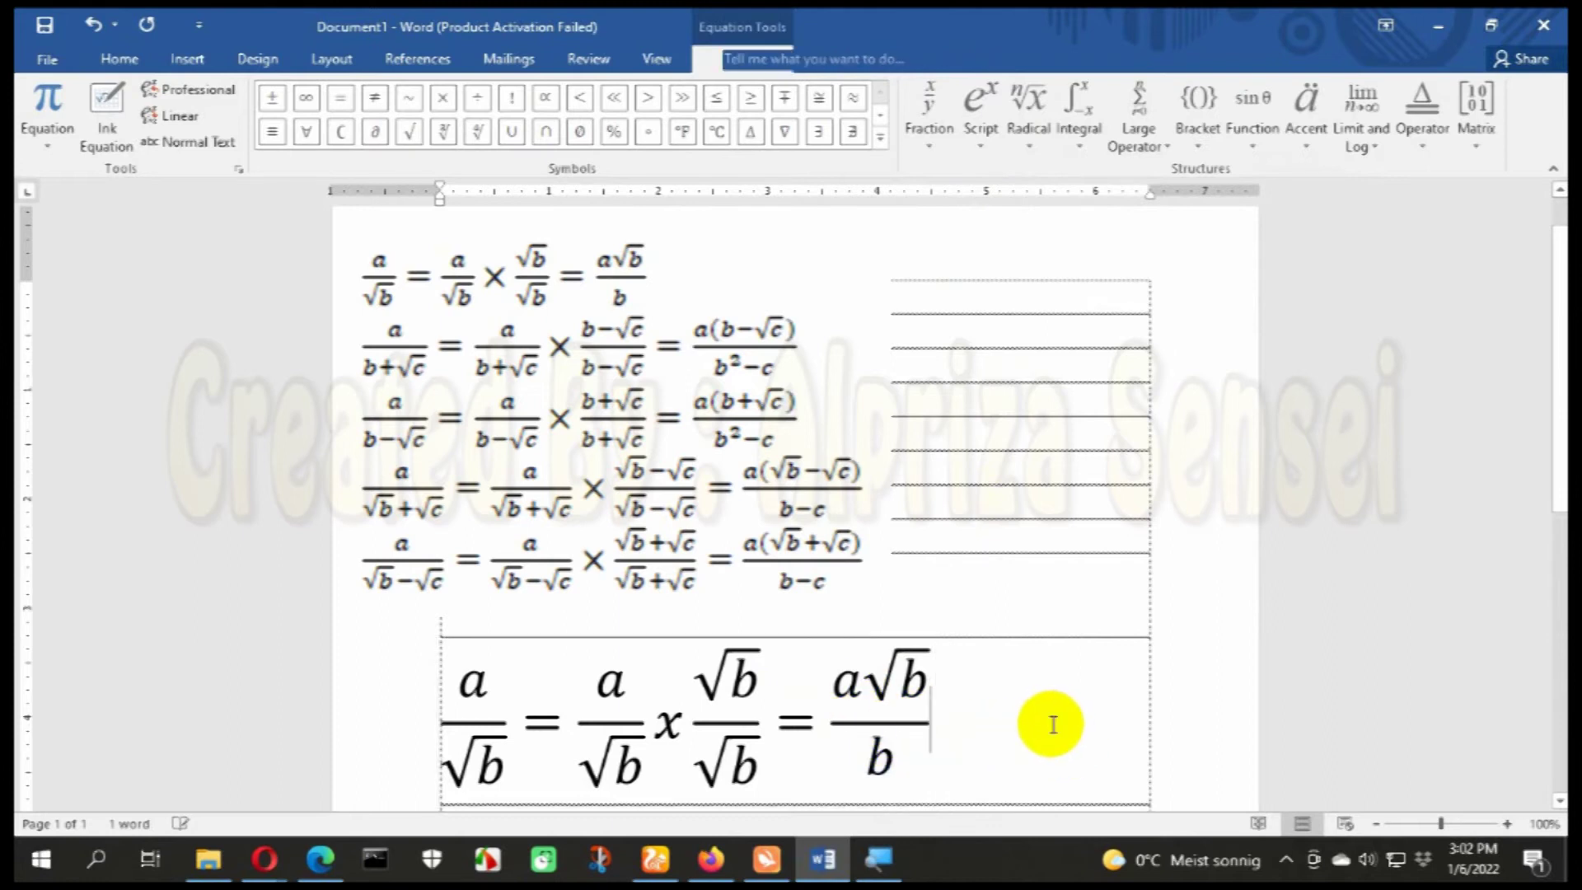
Step: Start a new equation on the line below the first one with a stacked fraction that has a in the numerator
scroll(1085, 696, "down", 2)
scroll(962, 680, "up", 1)
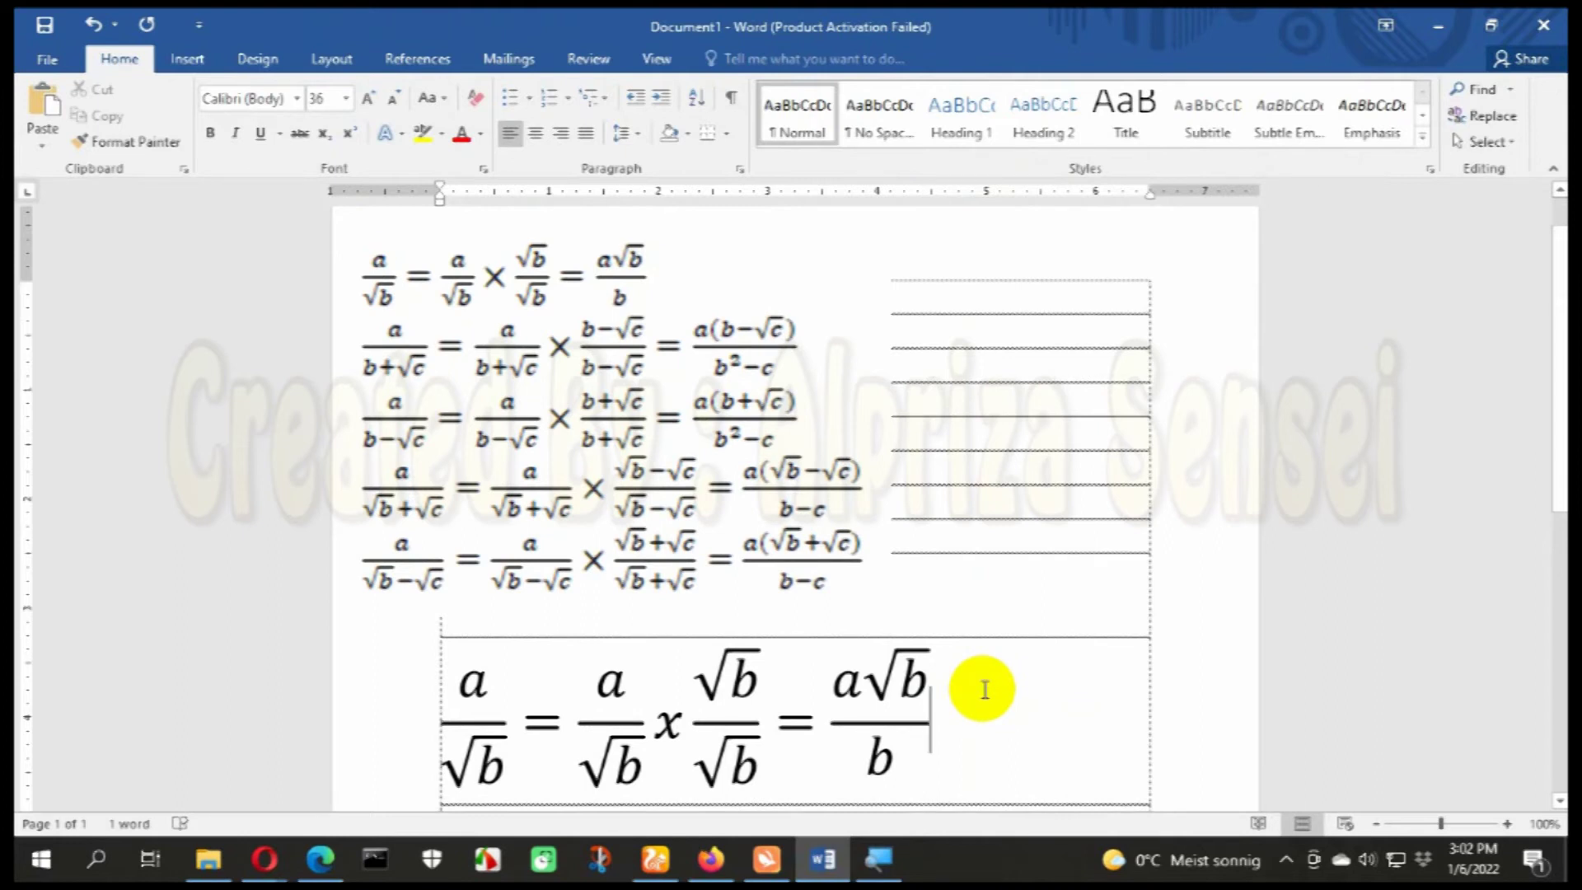
scroll(984, 689, "down", 1)
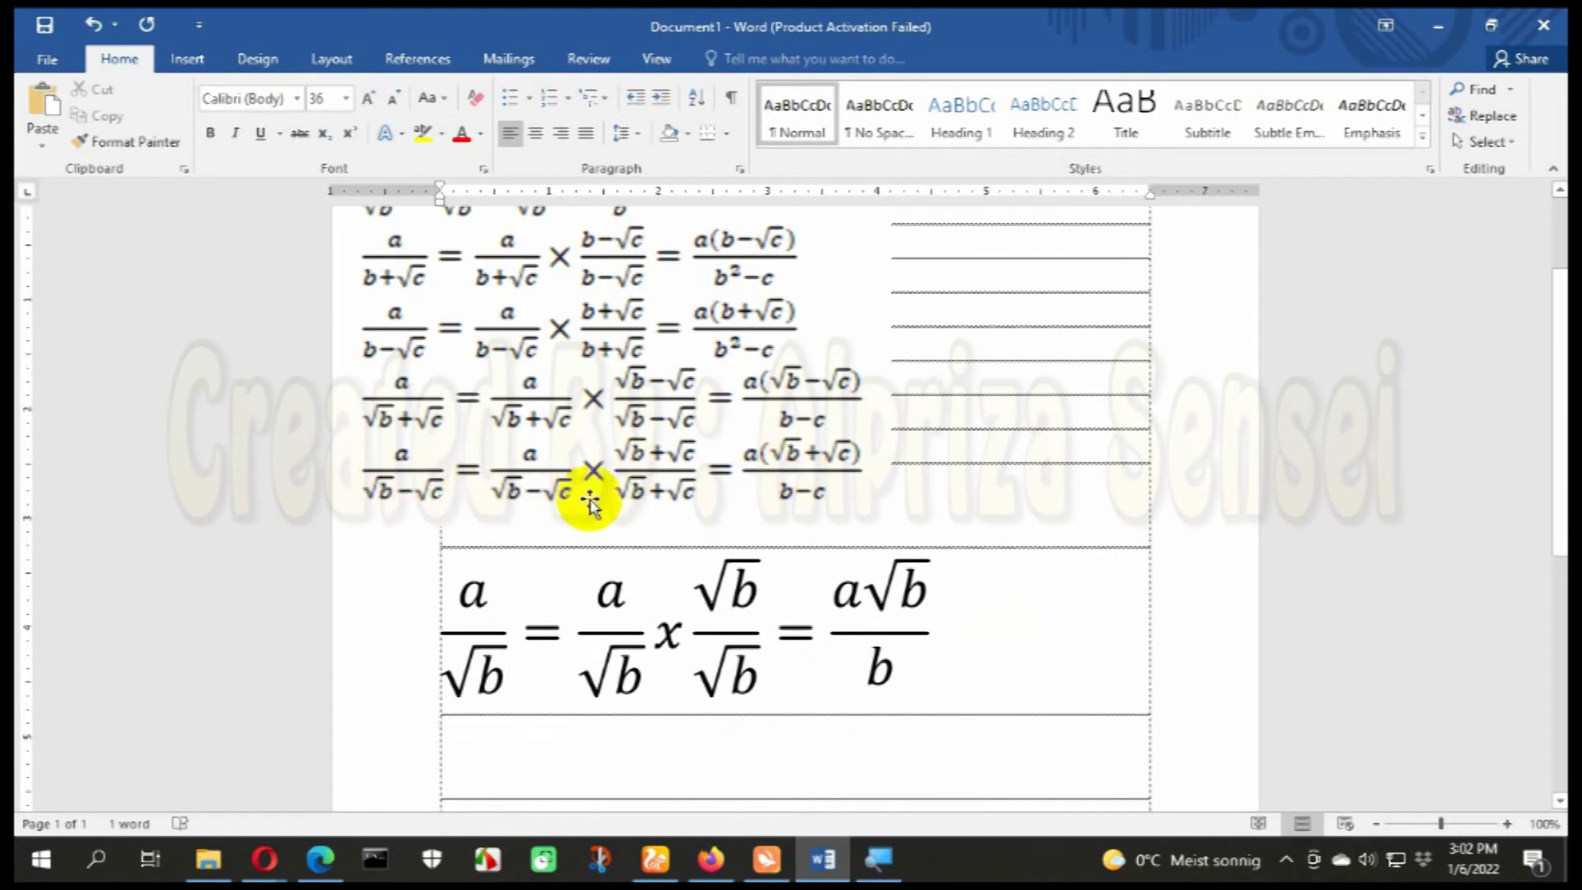
scroll(866, 527, "down", 1)
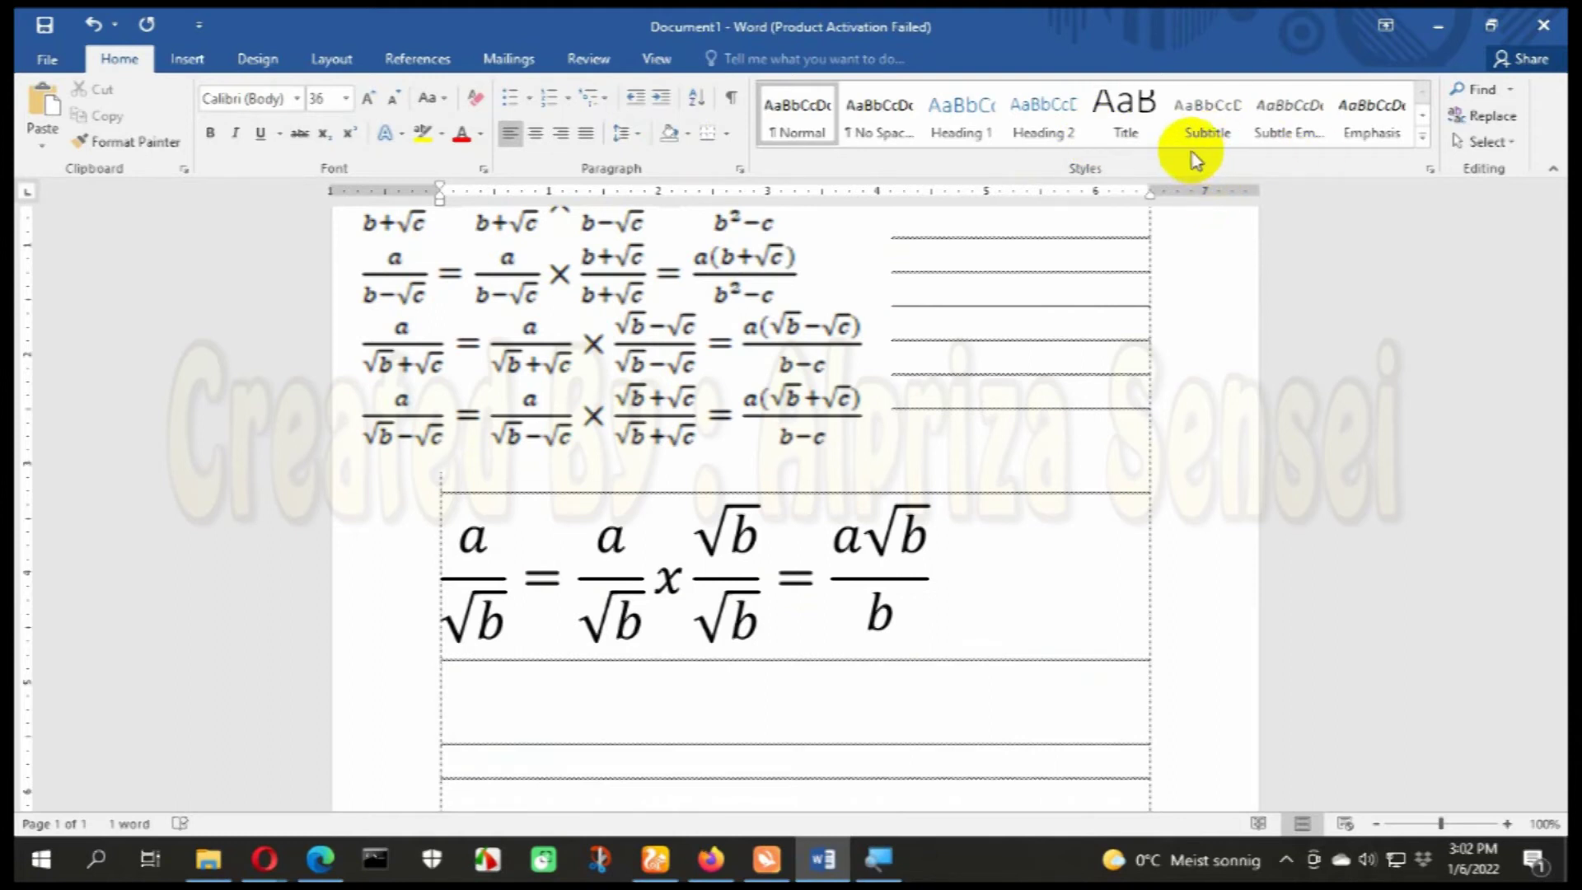
key("alt+equal")
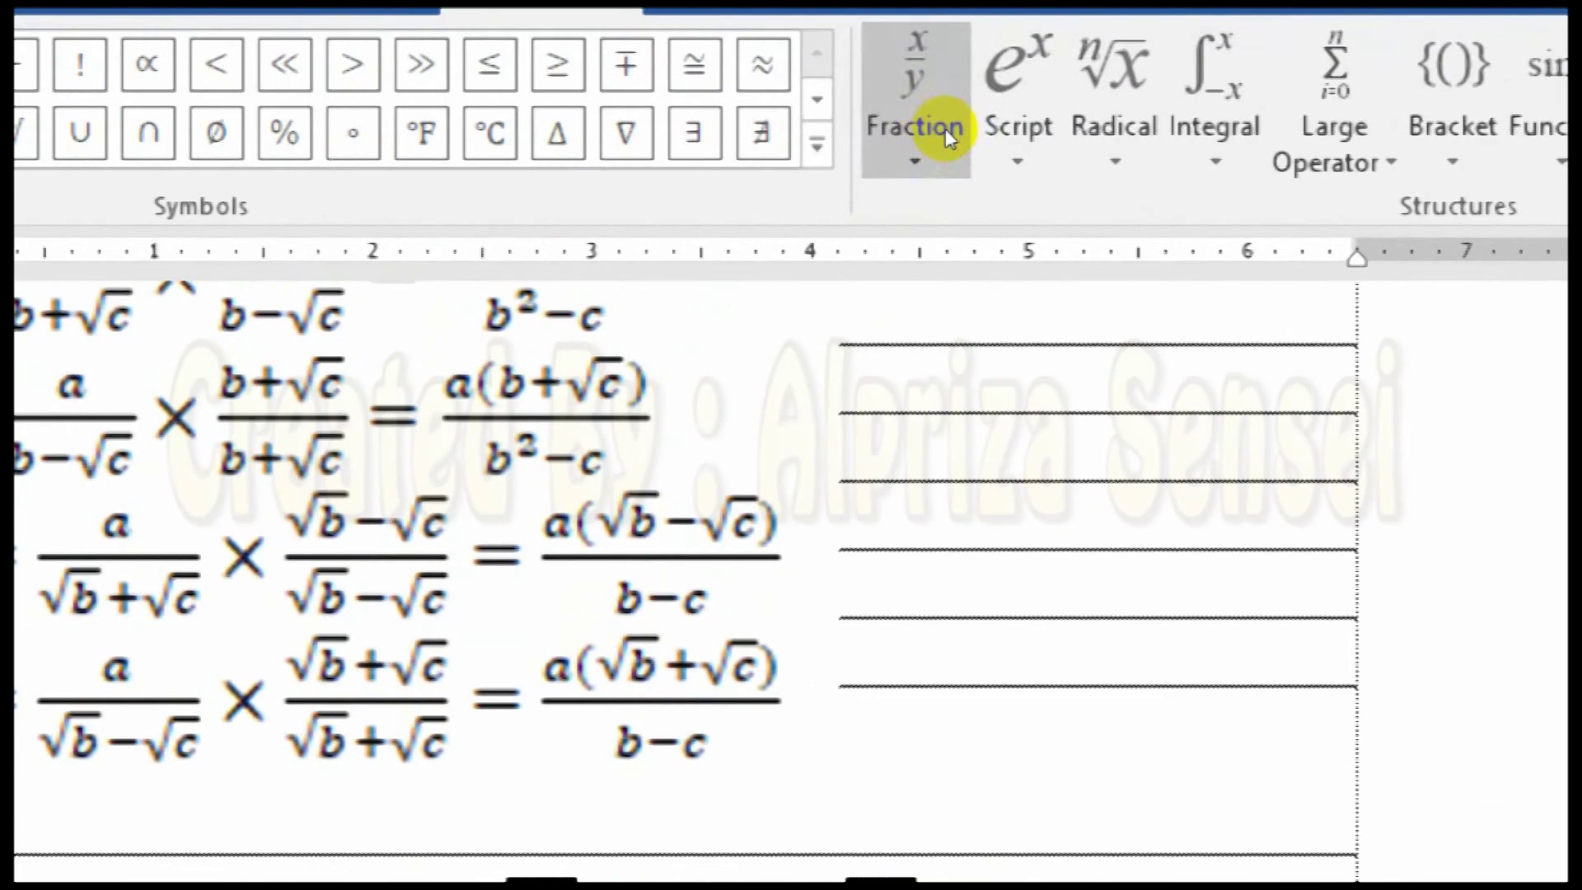
left_click(942, 131)
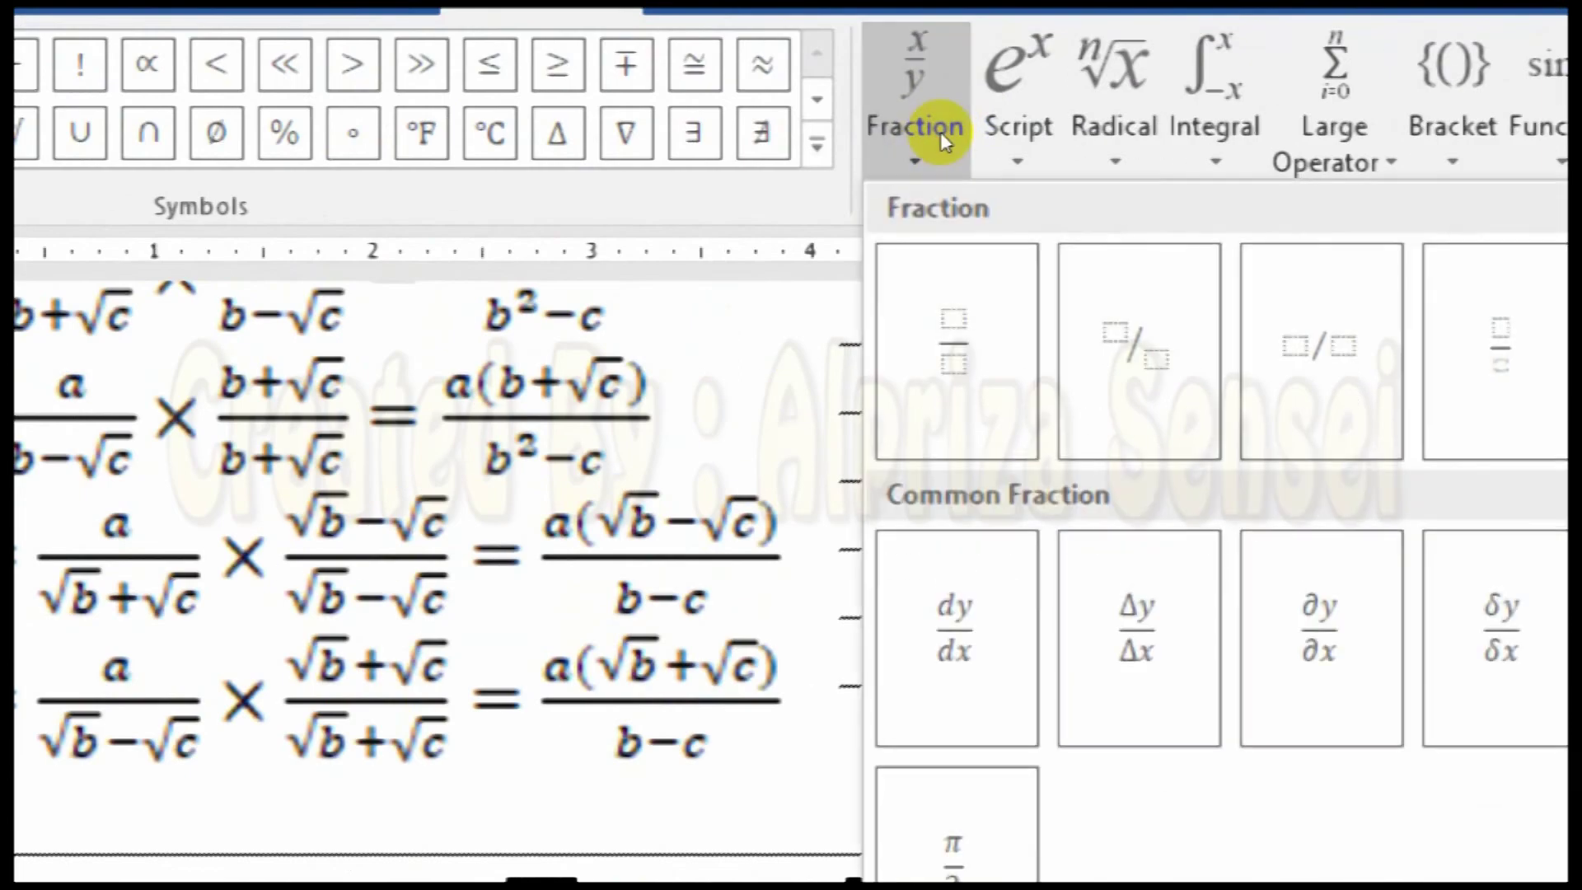
left_click(958, 263)
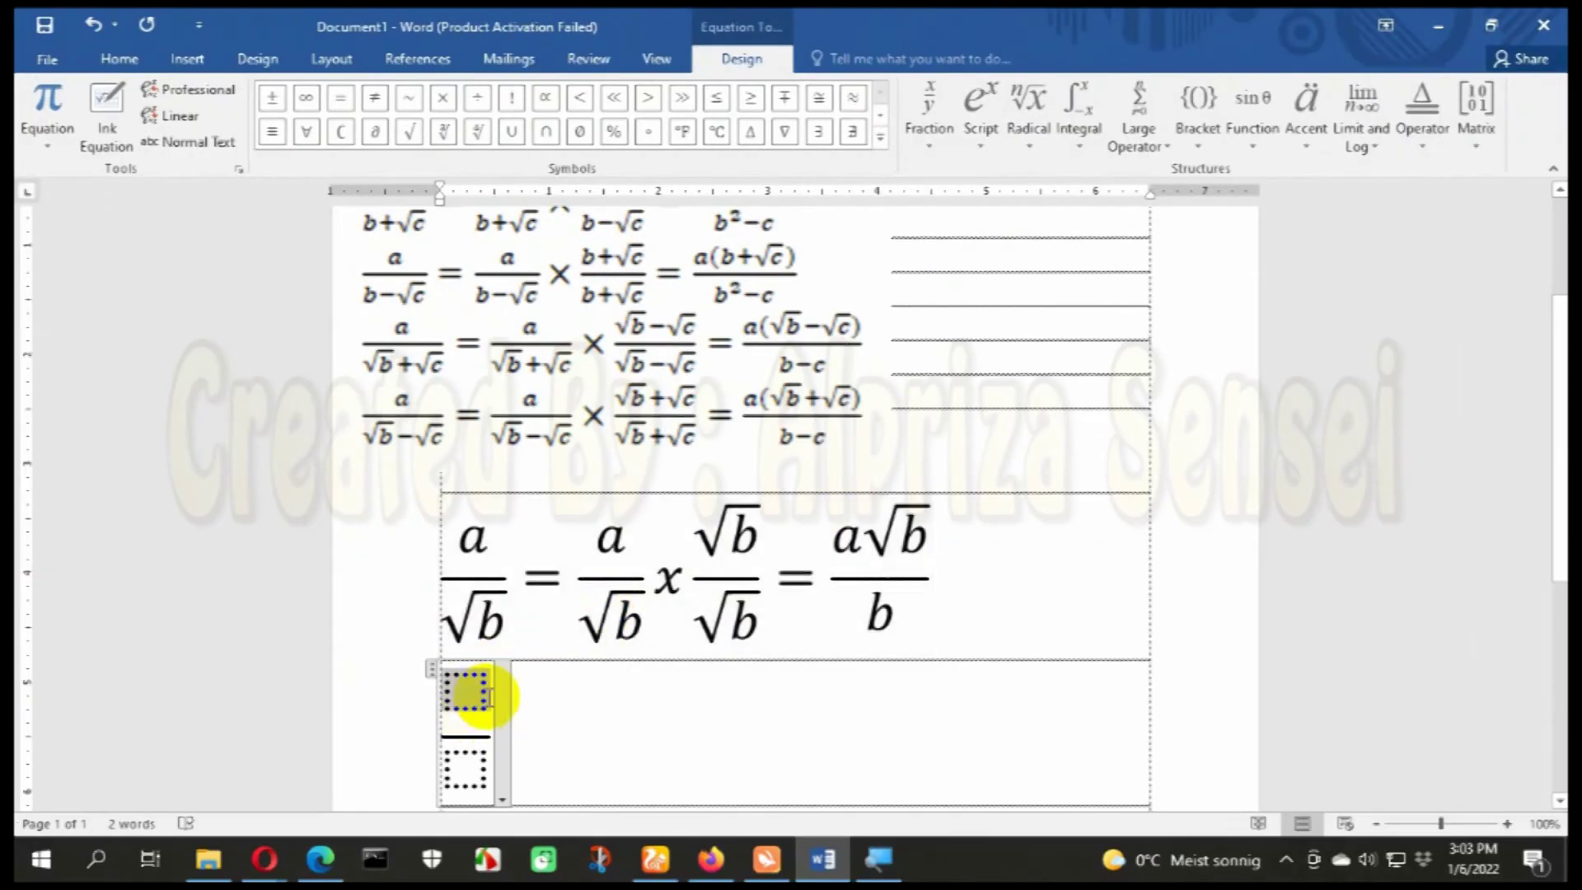
type("a")
Step: Fill the denominator of the new fraction with a square root containing b − √c
left_click(462, 752)
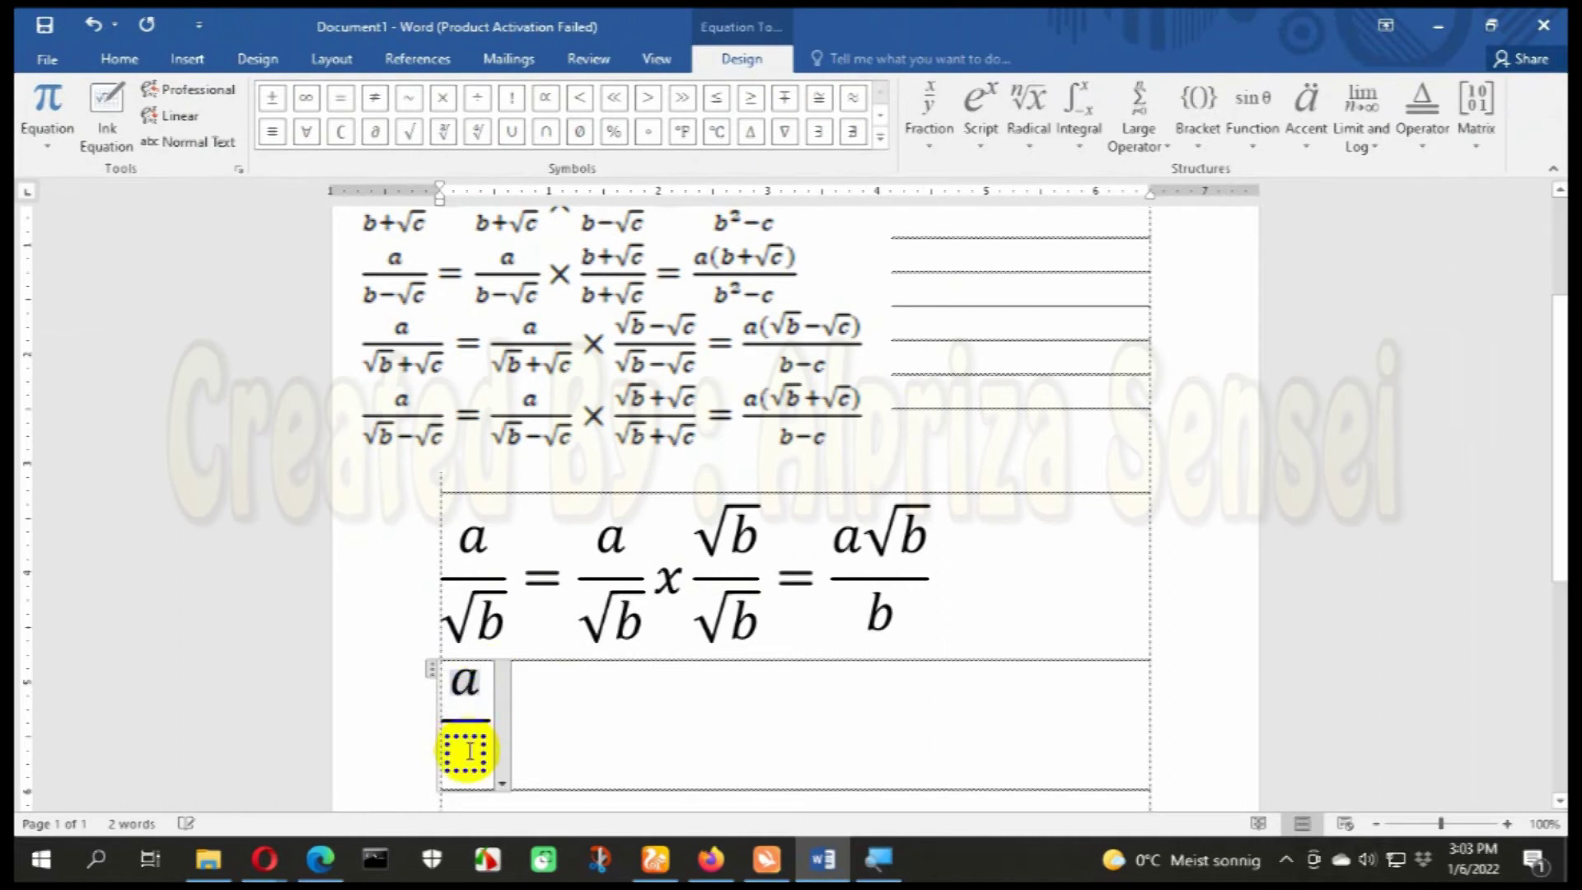
left_click(1026, 145)
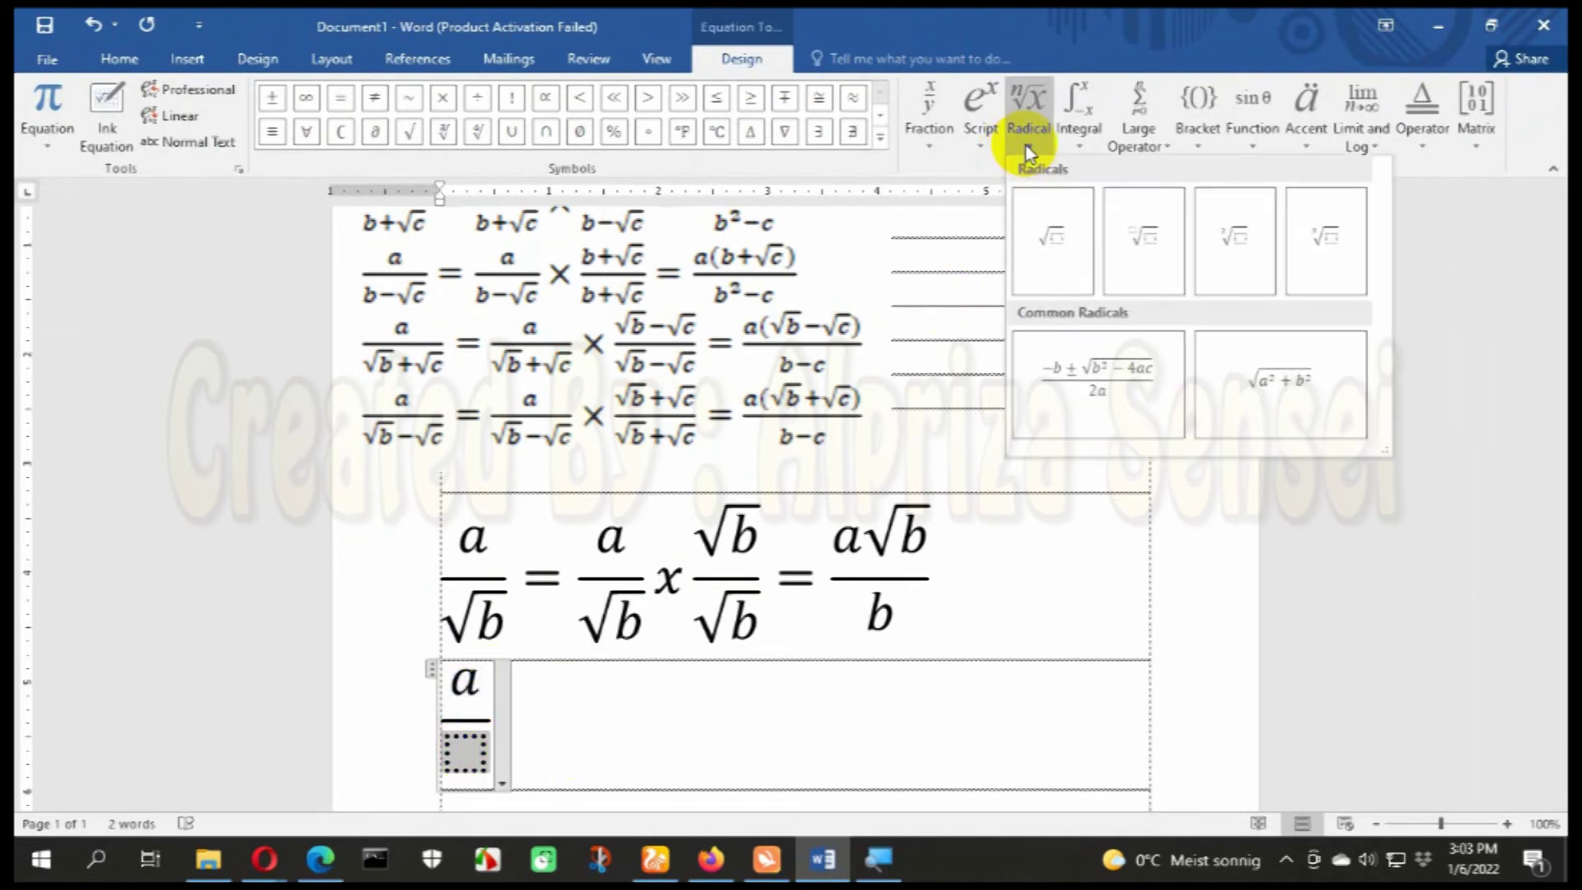
left_click(1030, 245)
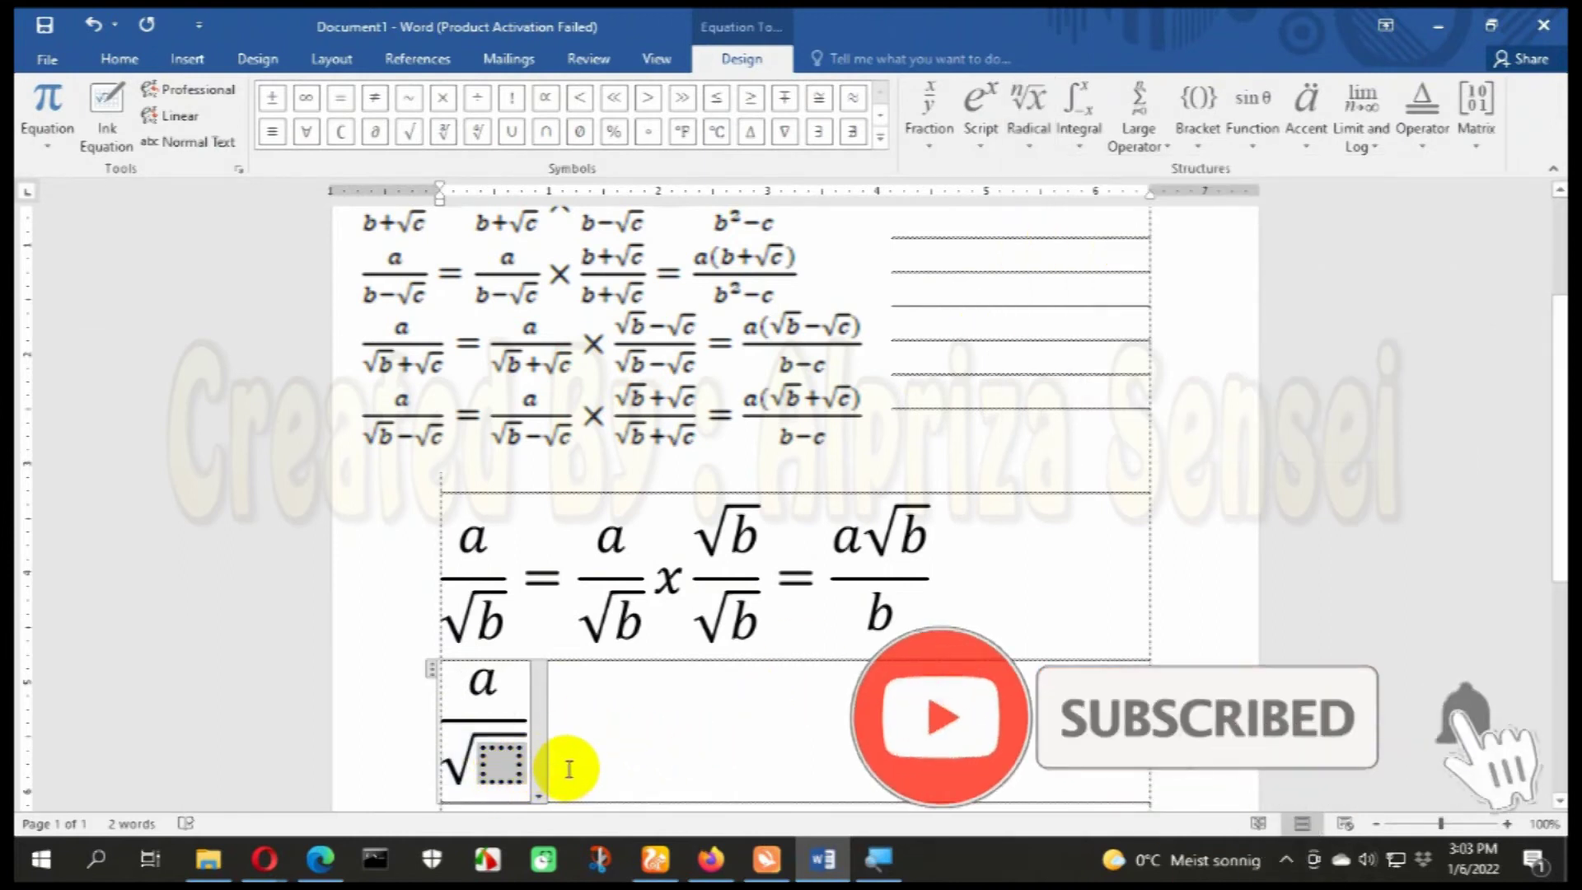
type("b")
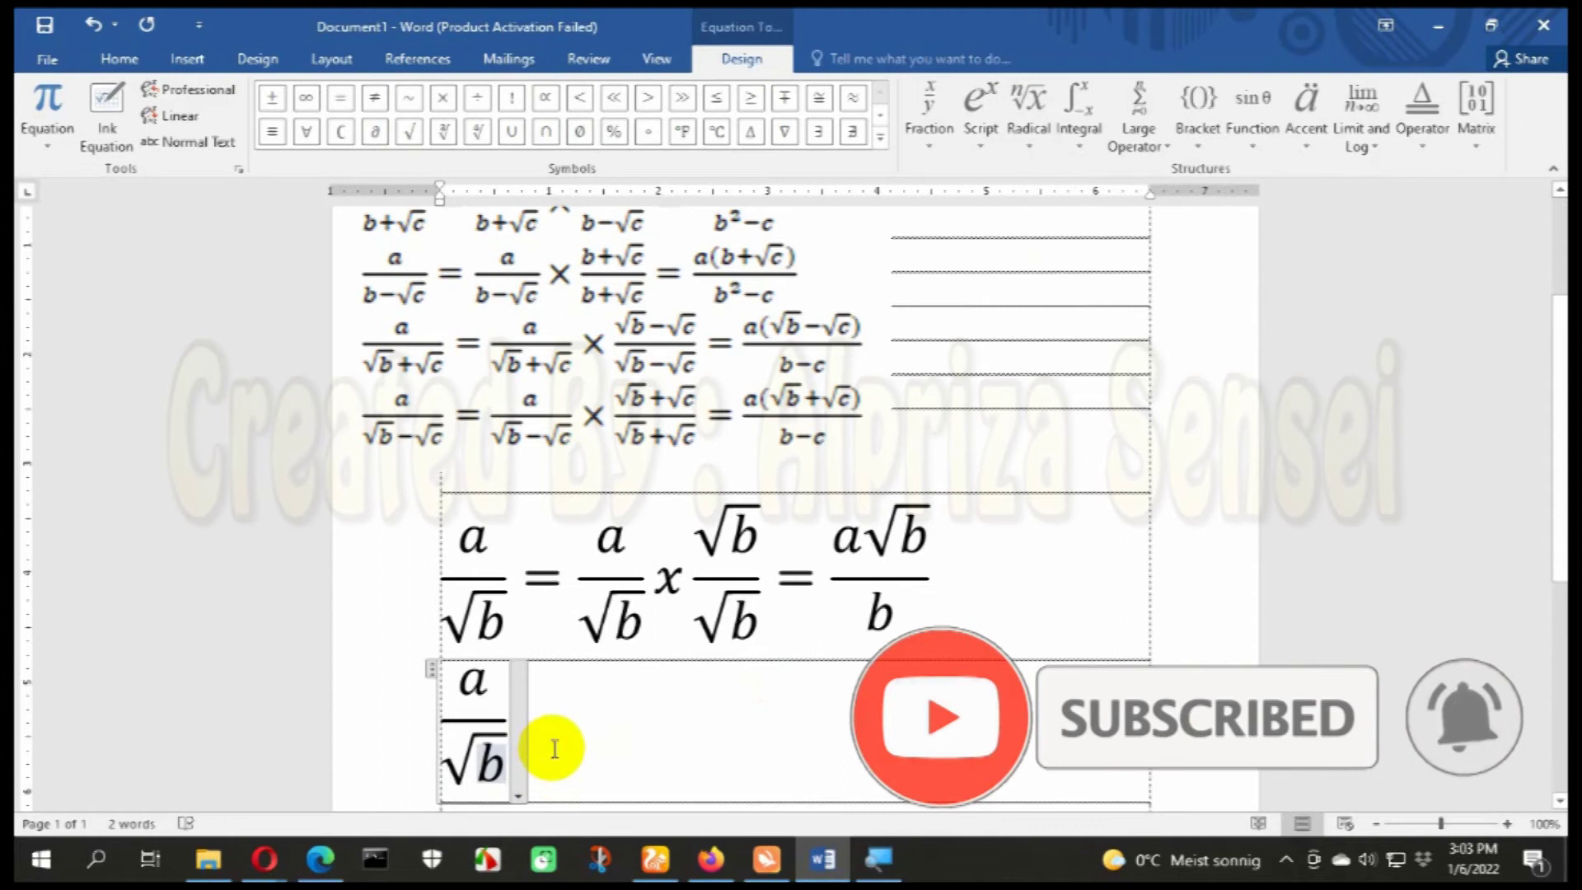
key("Right")
type("-")
left_click(1028, 146)
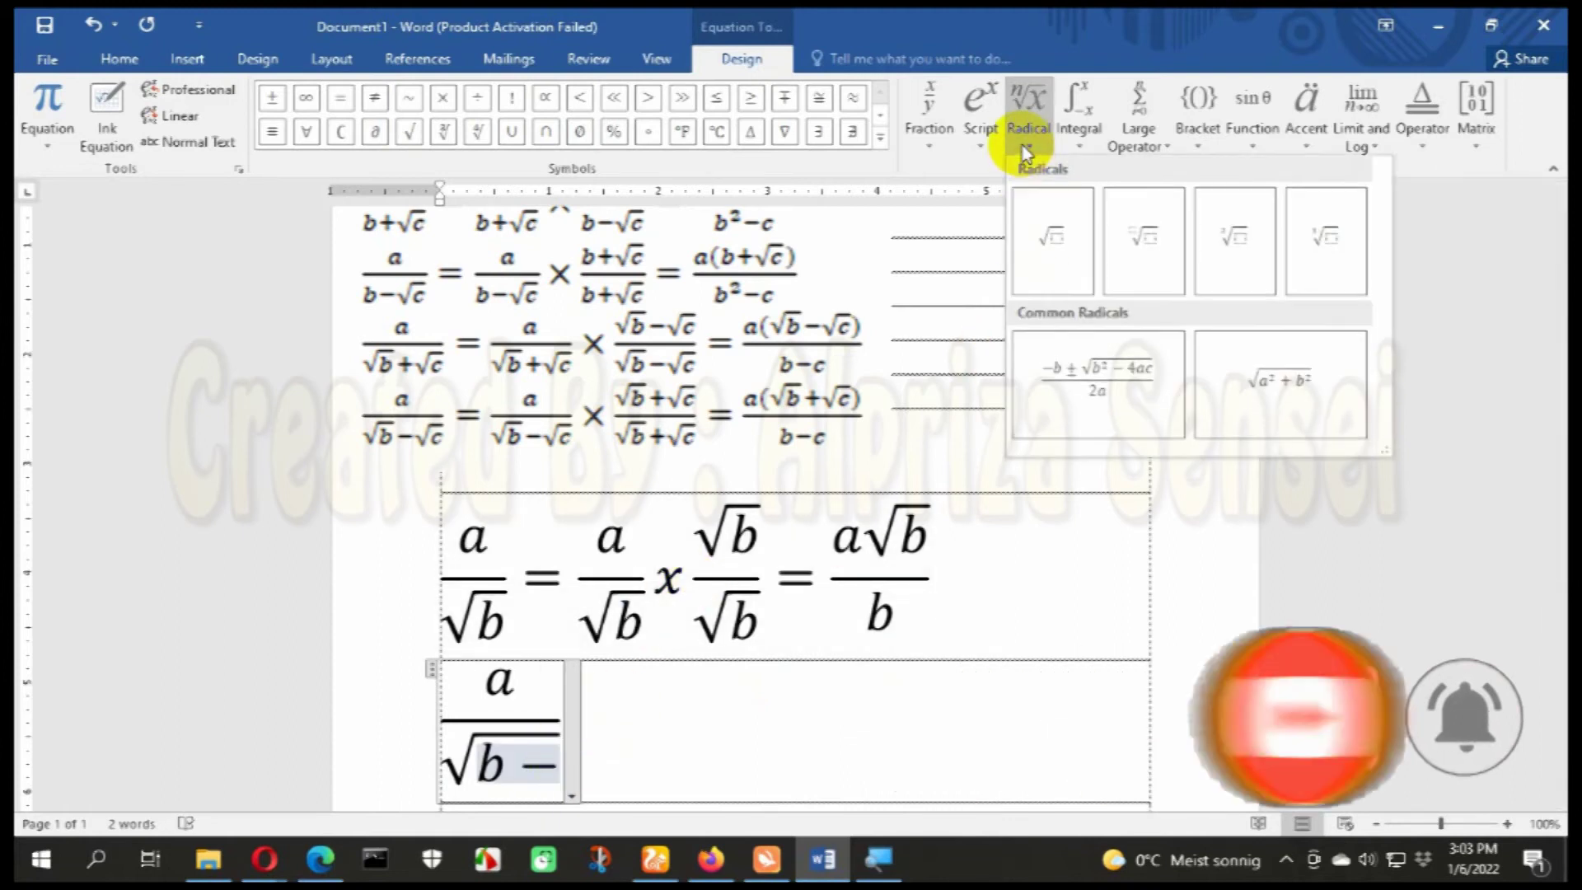
left_click(1038, 240)
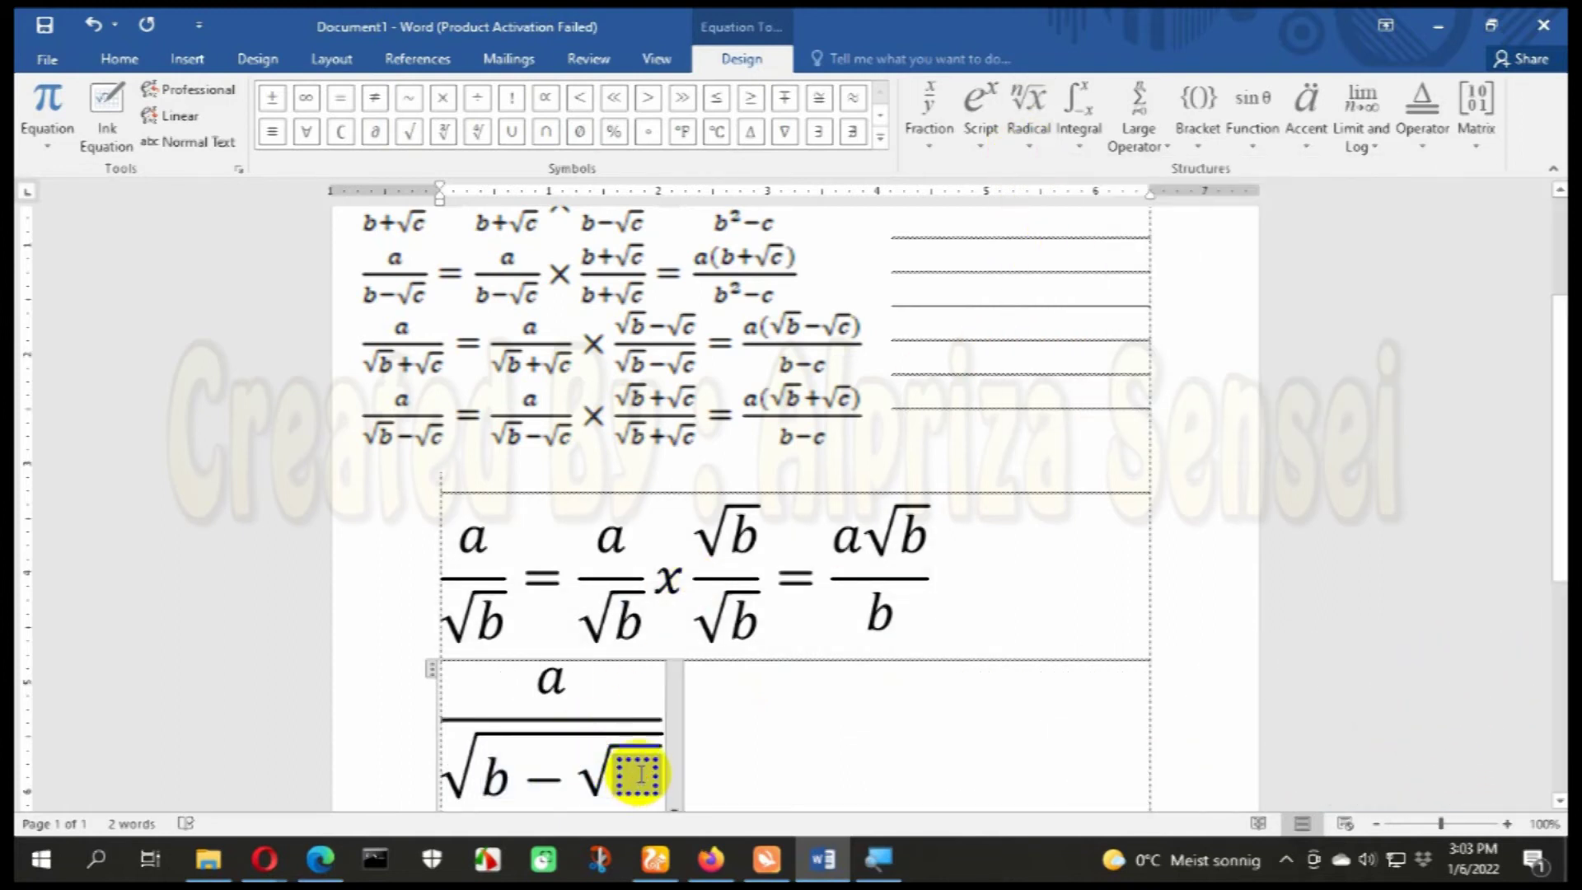
type("c")
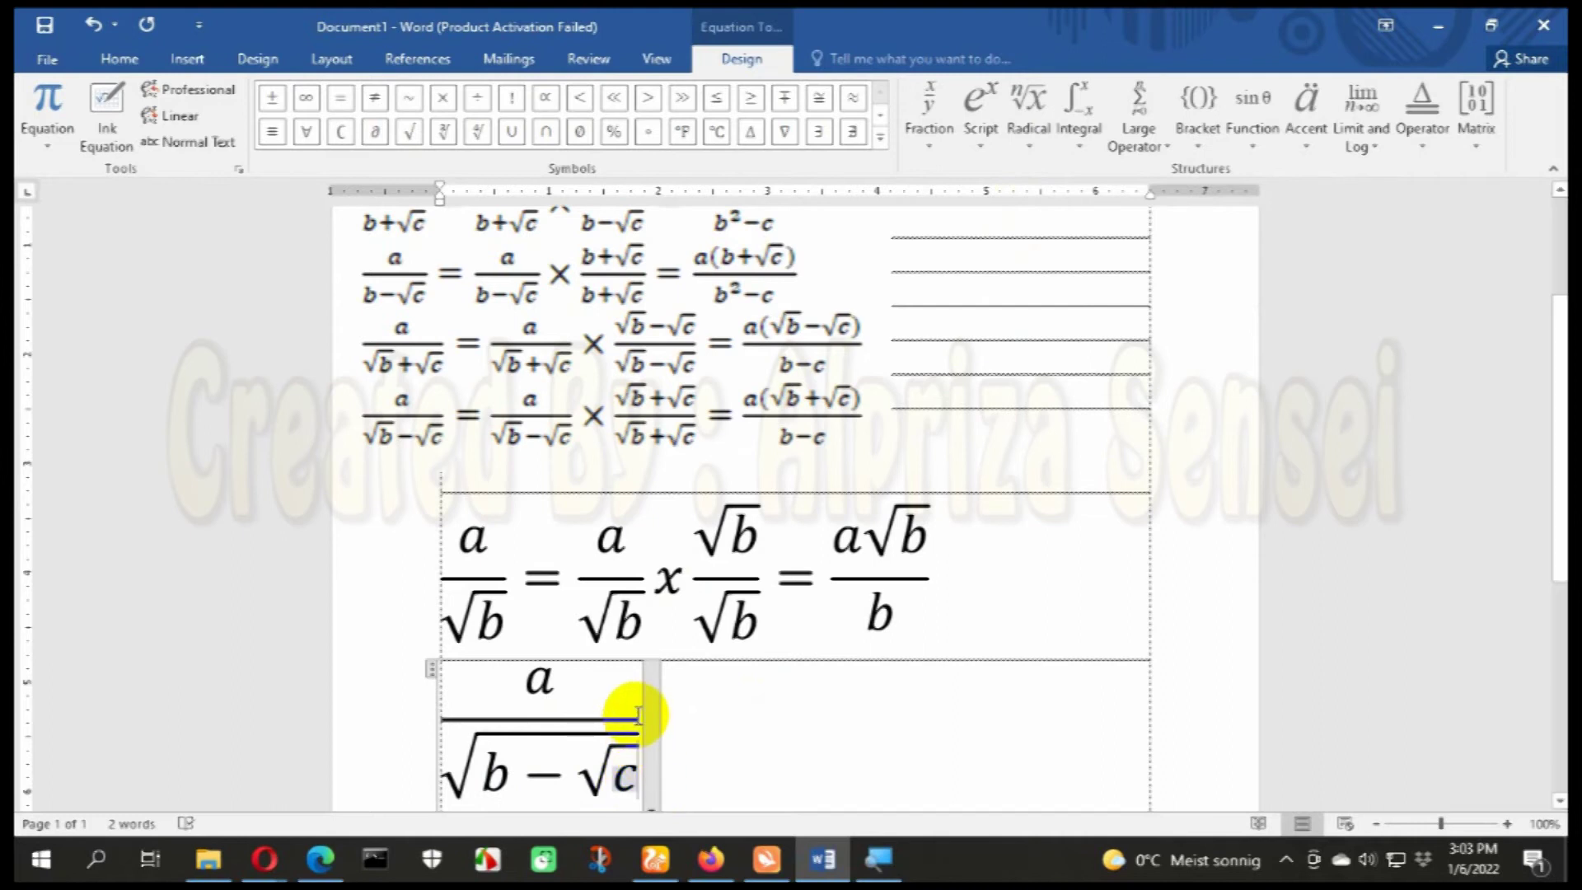
Step: Add an equals sign after the first fraction of the second equation, followed by a stacked fraction with numerator a
left_click(681, 717)
type("=")
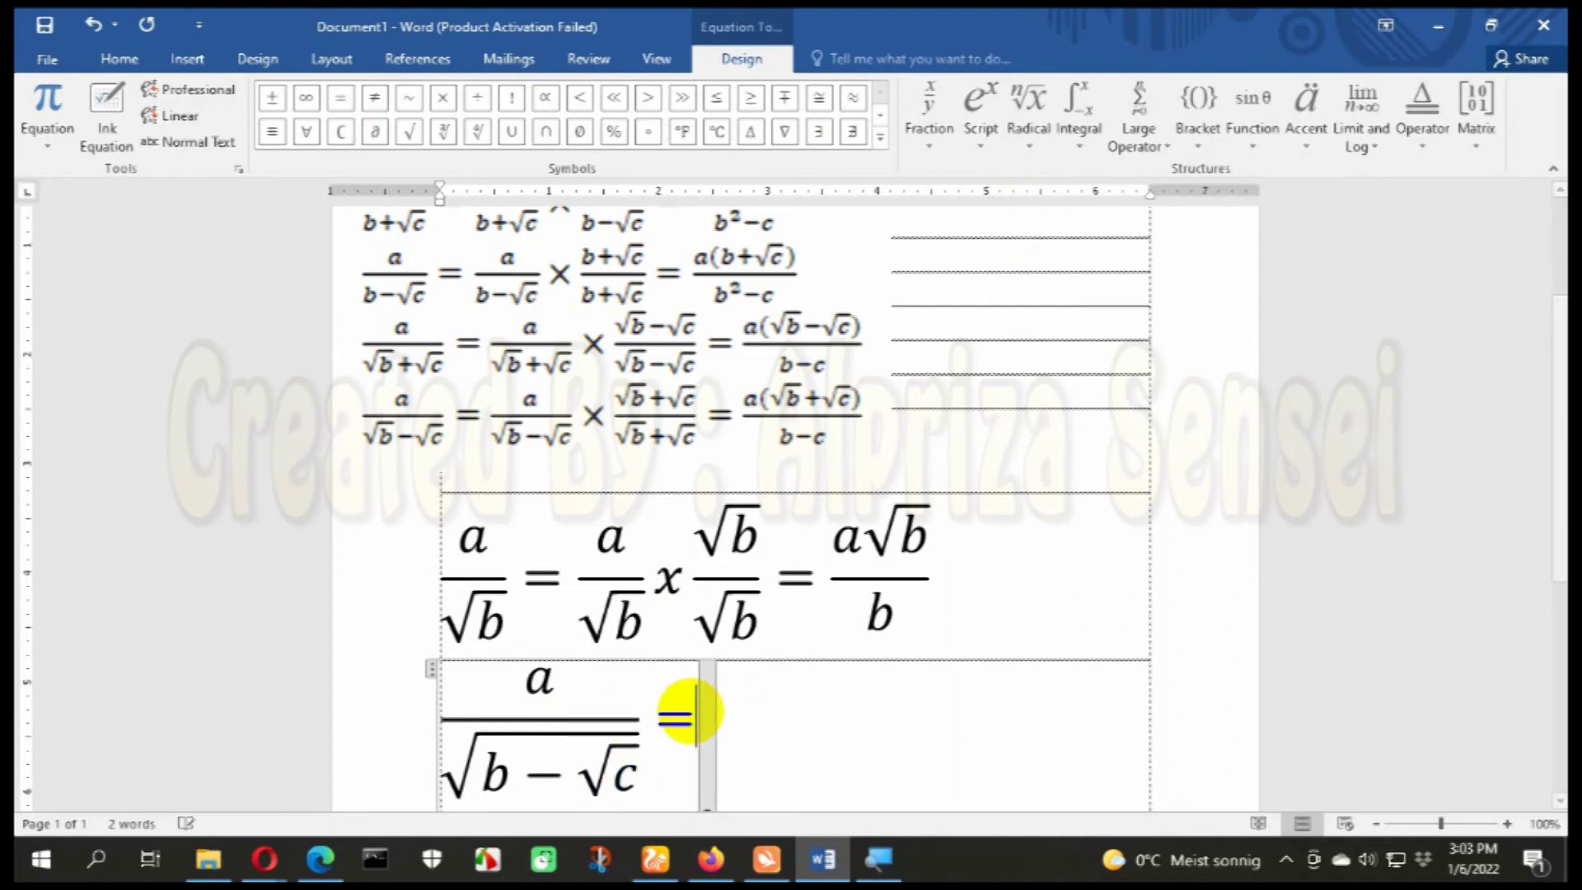
left_click(930, 121)
left_click(942, 231)
left_click(742, 685)
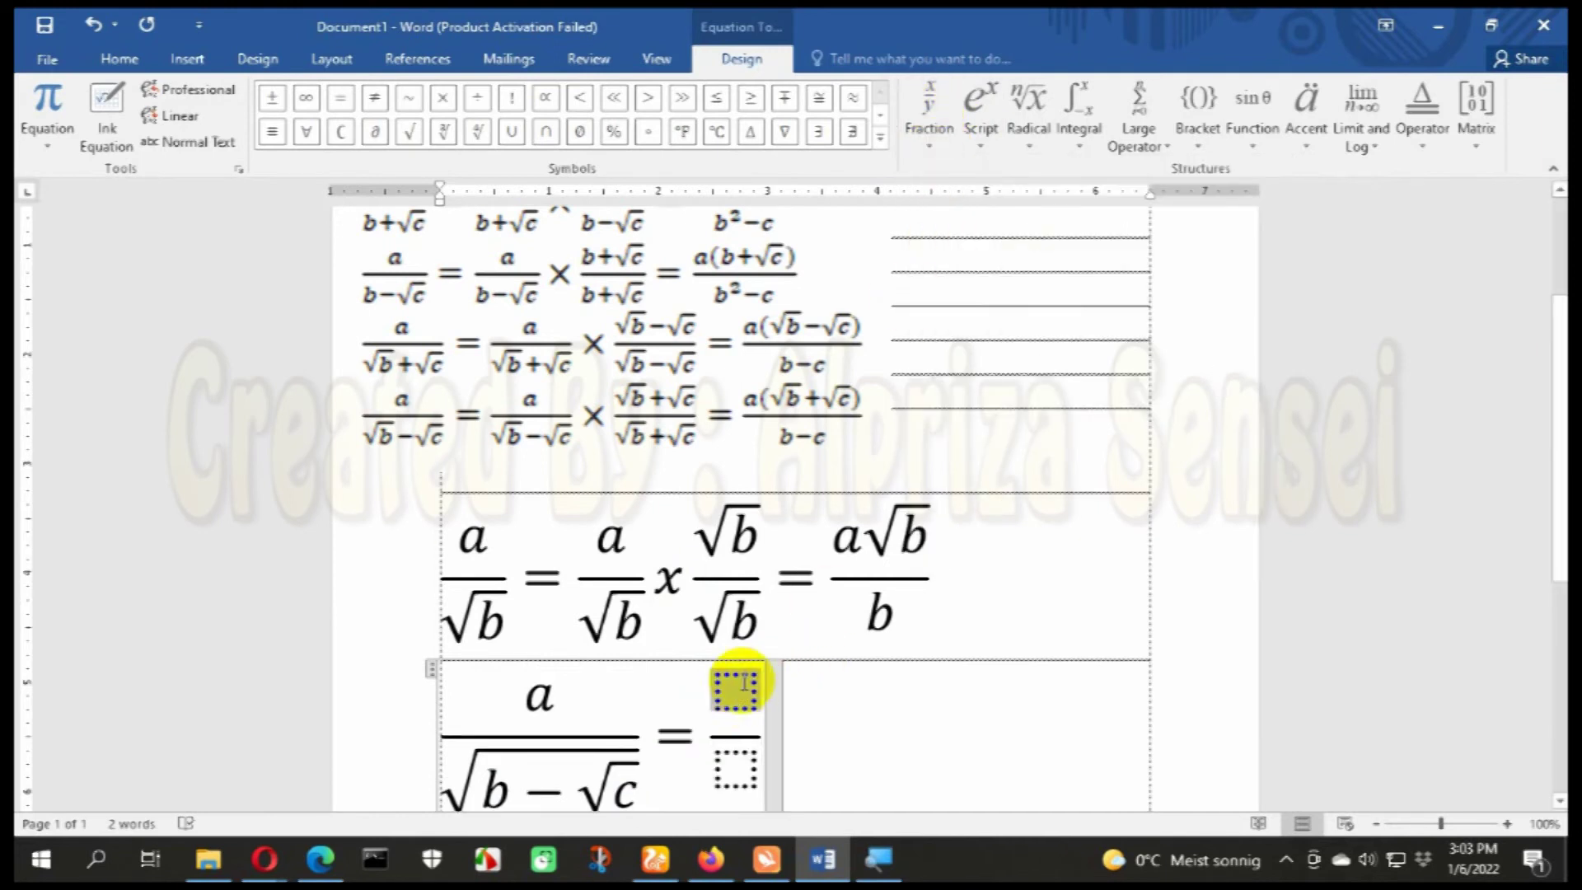
type("a")
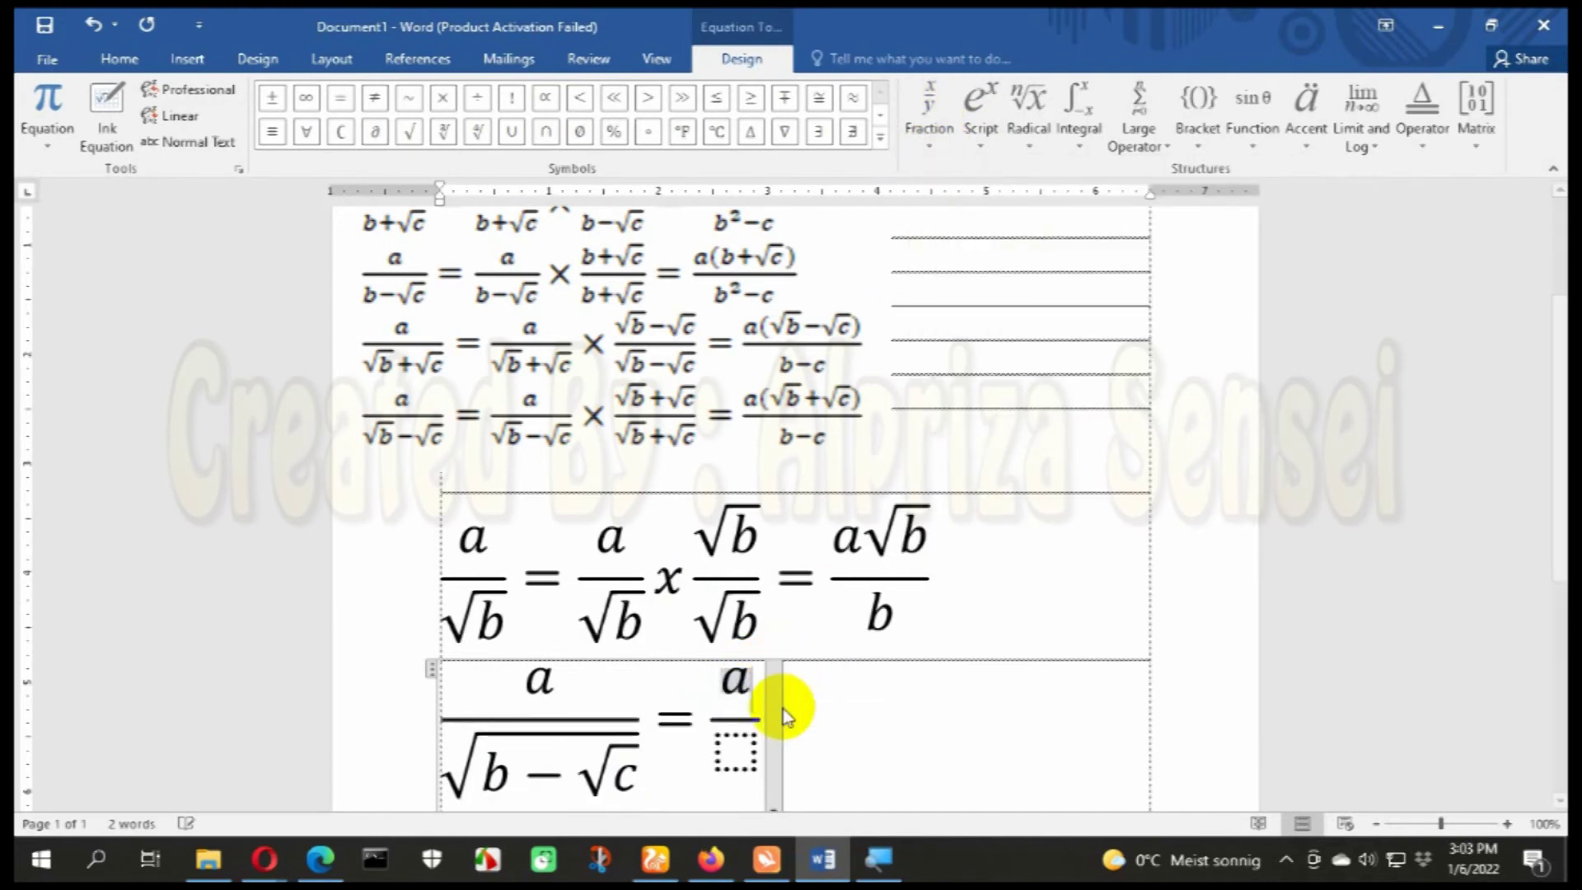
Step: Enter √(b − √c), with the root of c nested inside the outer root, as the second fraction's denominator
left_click(736, 751)
left_click(980, 116)
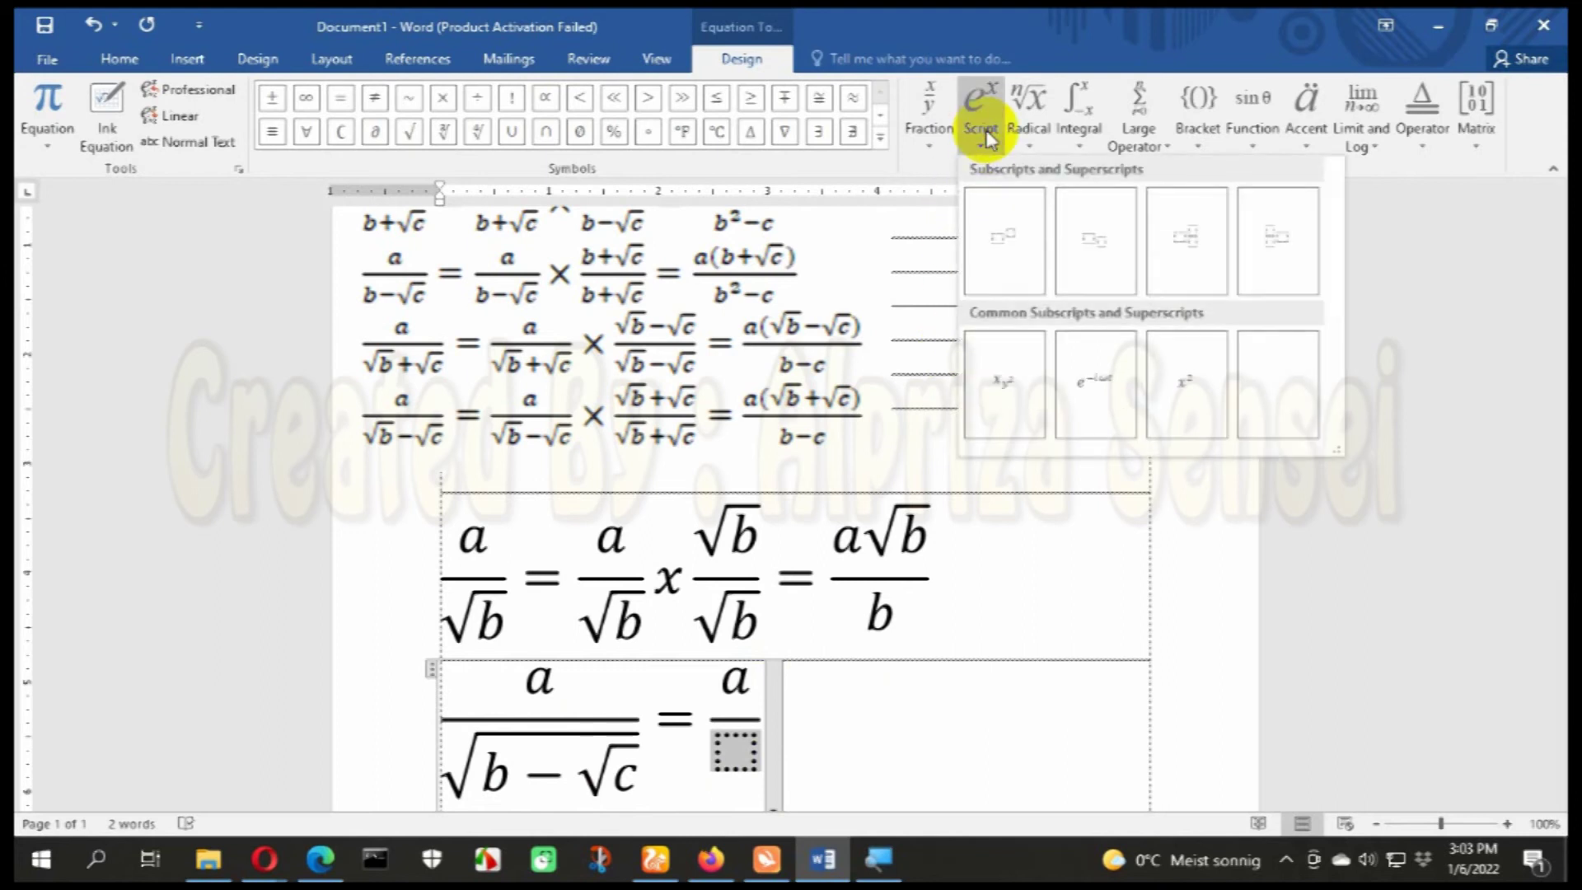
left_click(1032, 125)
left_click(1037, 247)
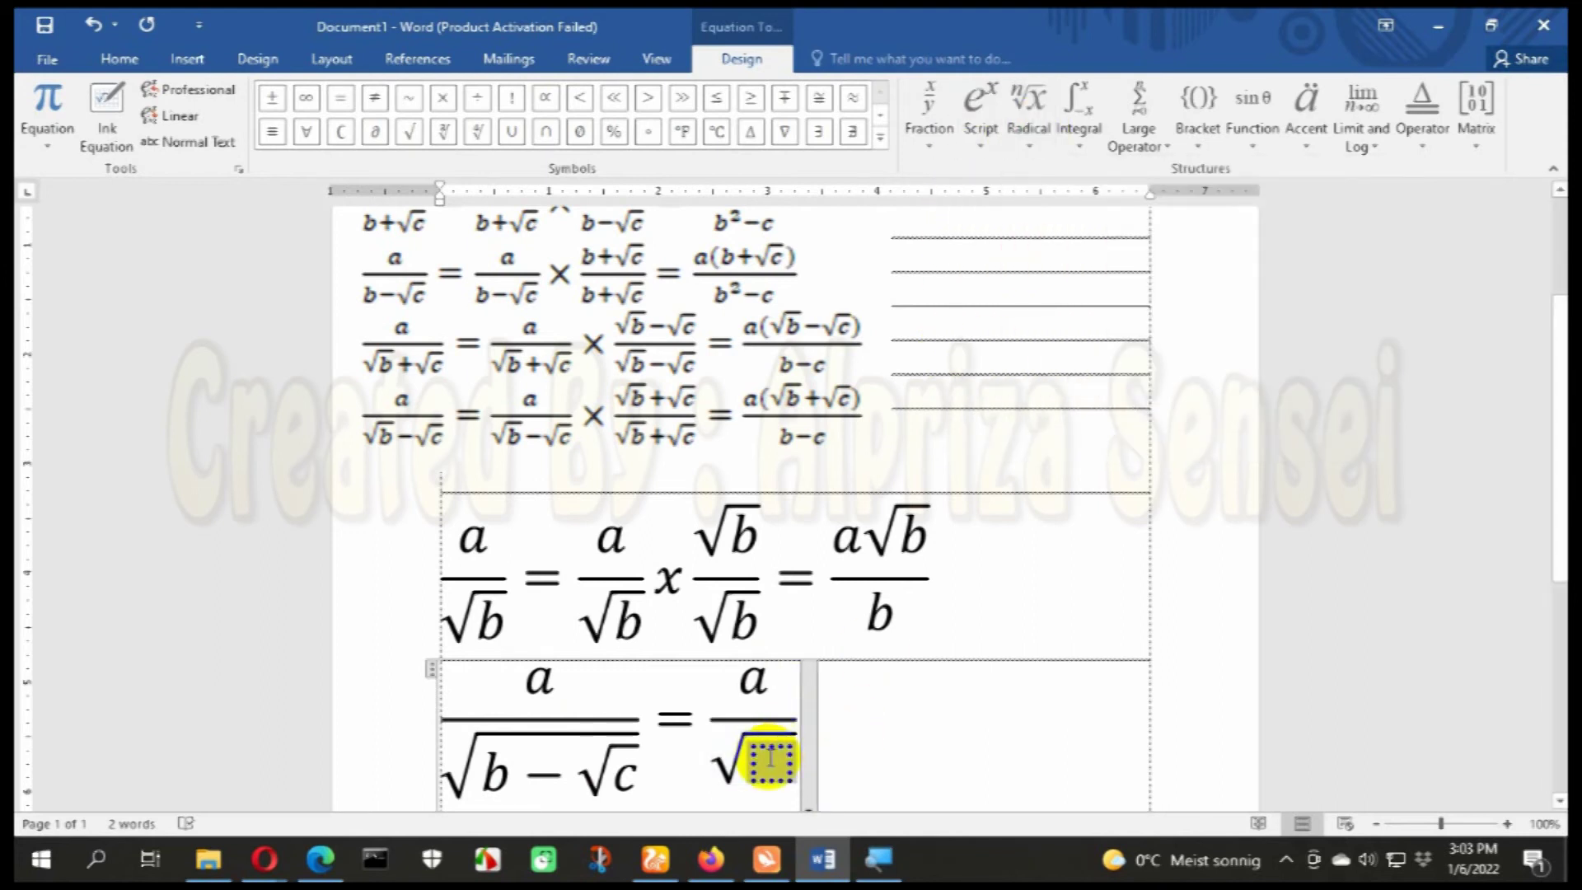
type("b")
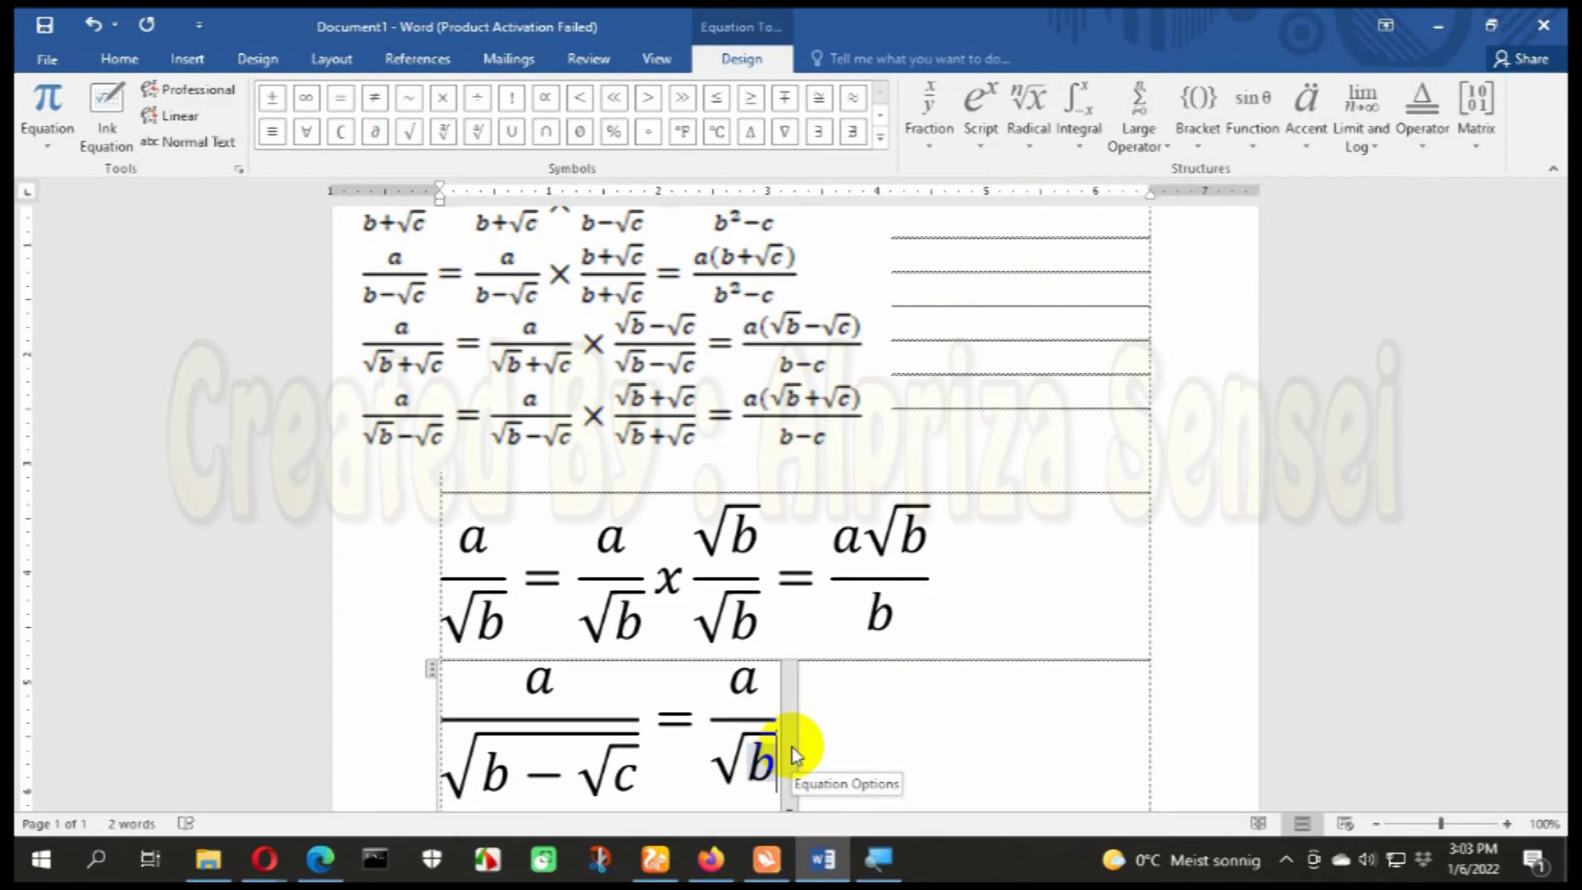
type("-")
left_click(1027, 123)
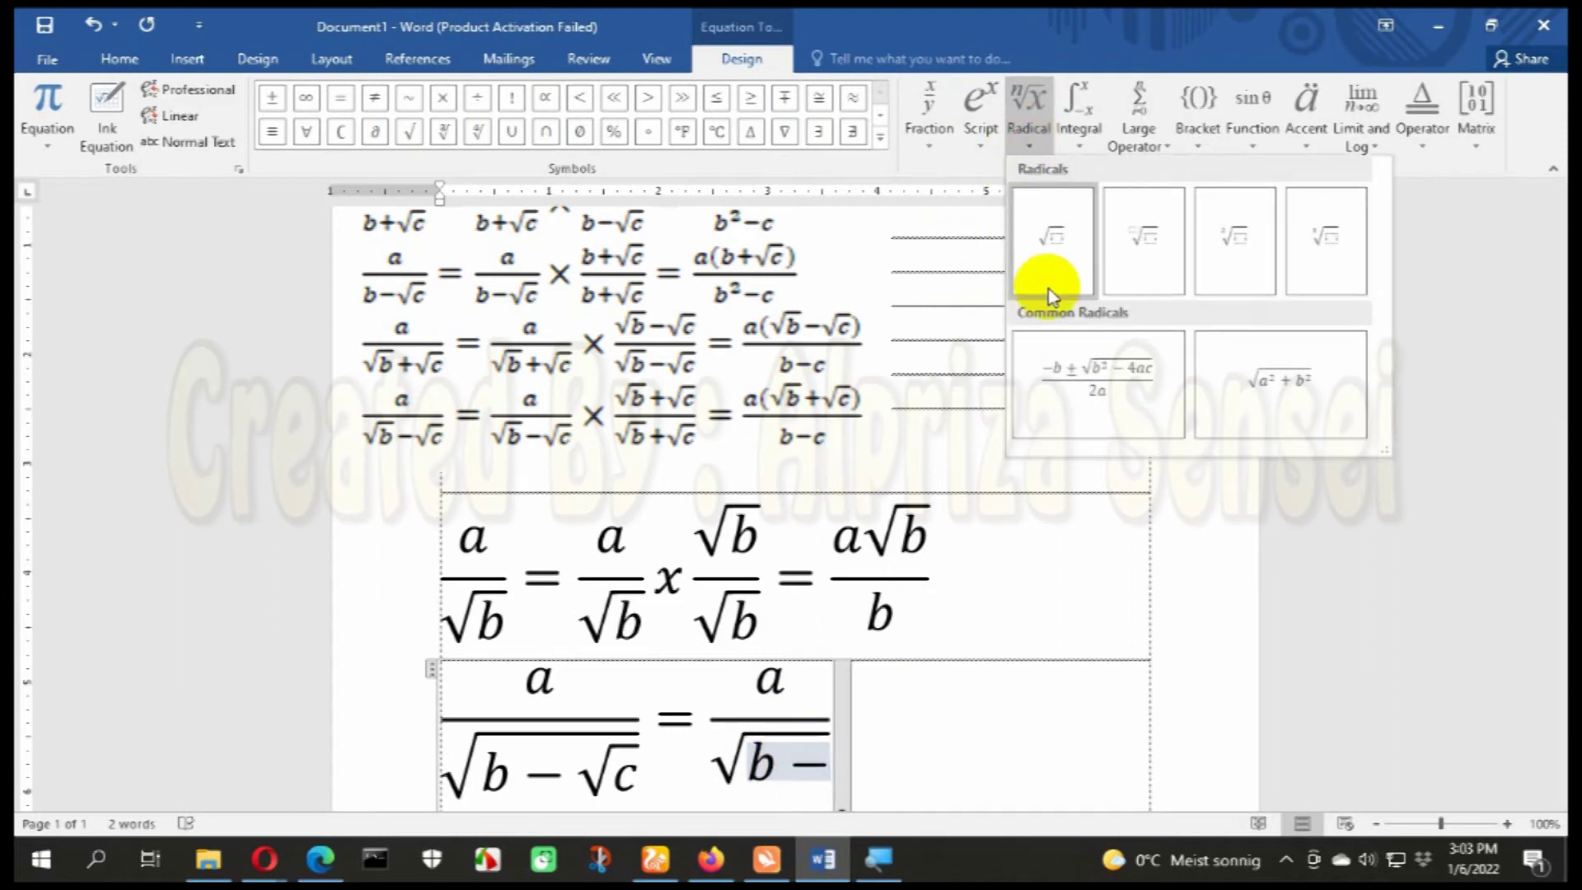
left_click(1072, 266)
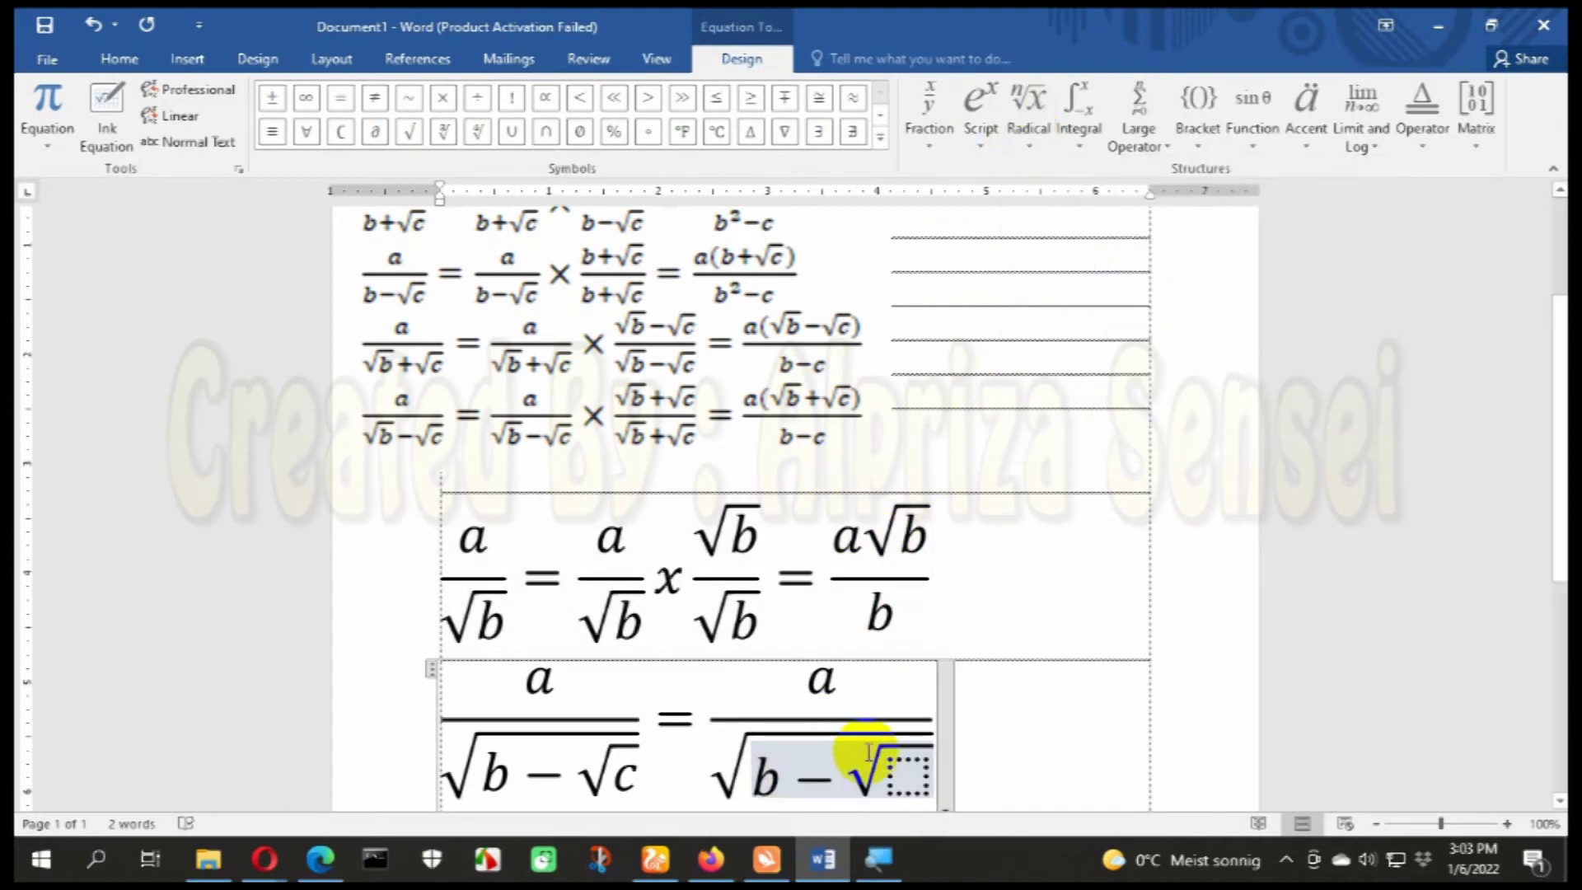
left_click(901, 773)
type("c")
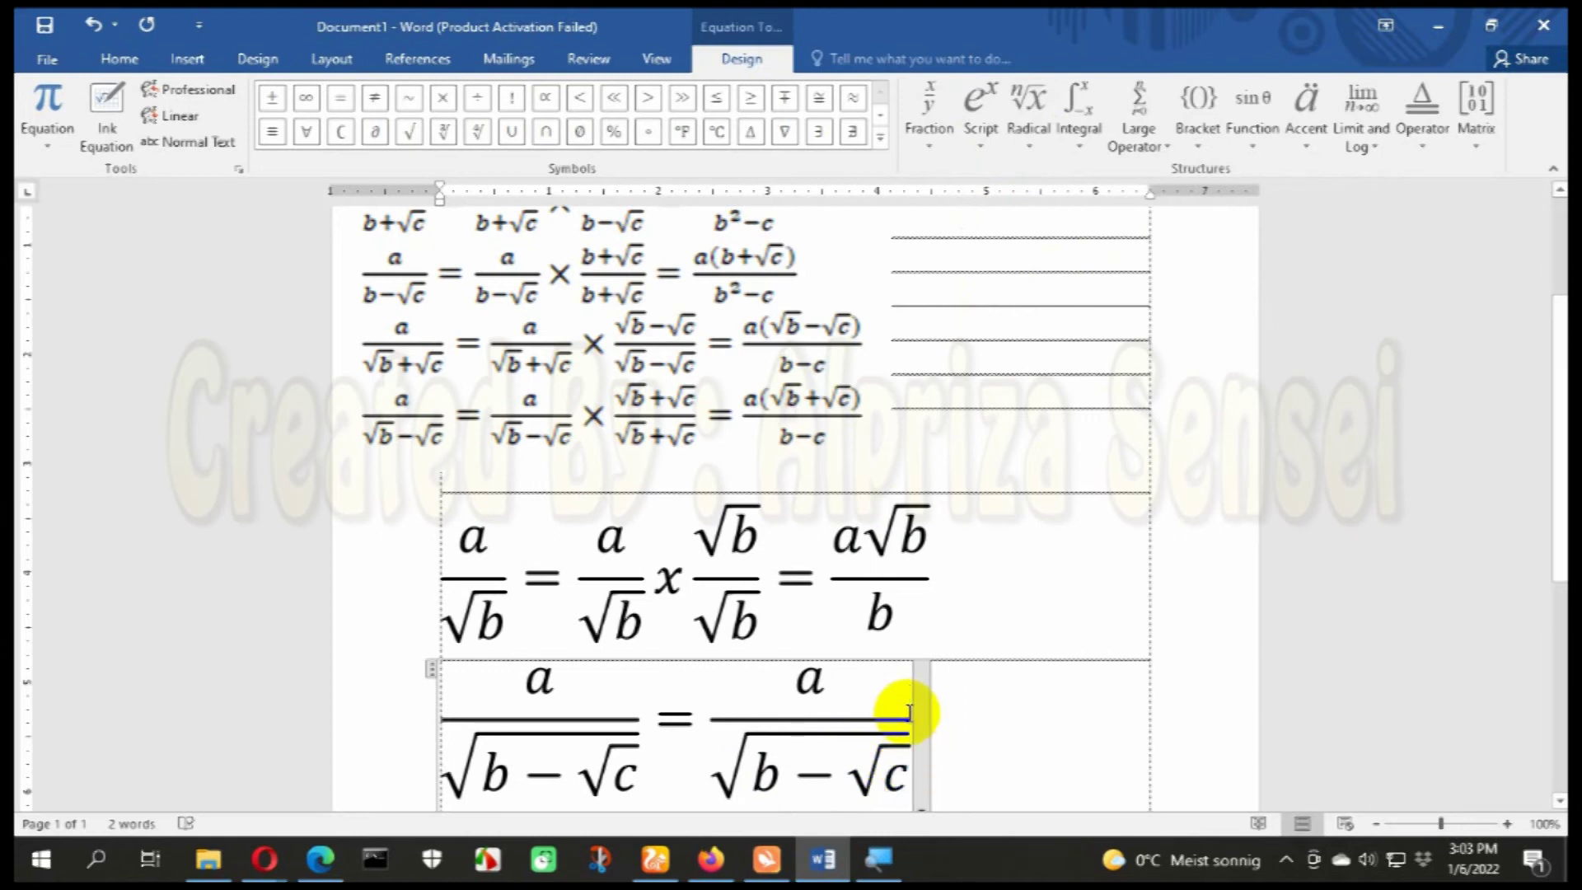
Step: Add a multiplication x after the second fraction of the second equation, followed by an empty stacked fraction
left_click(910, 717)
type("x")
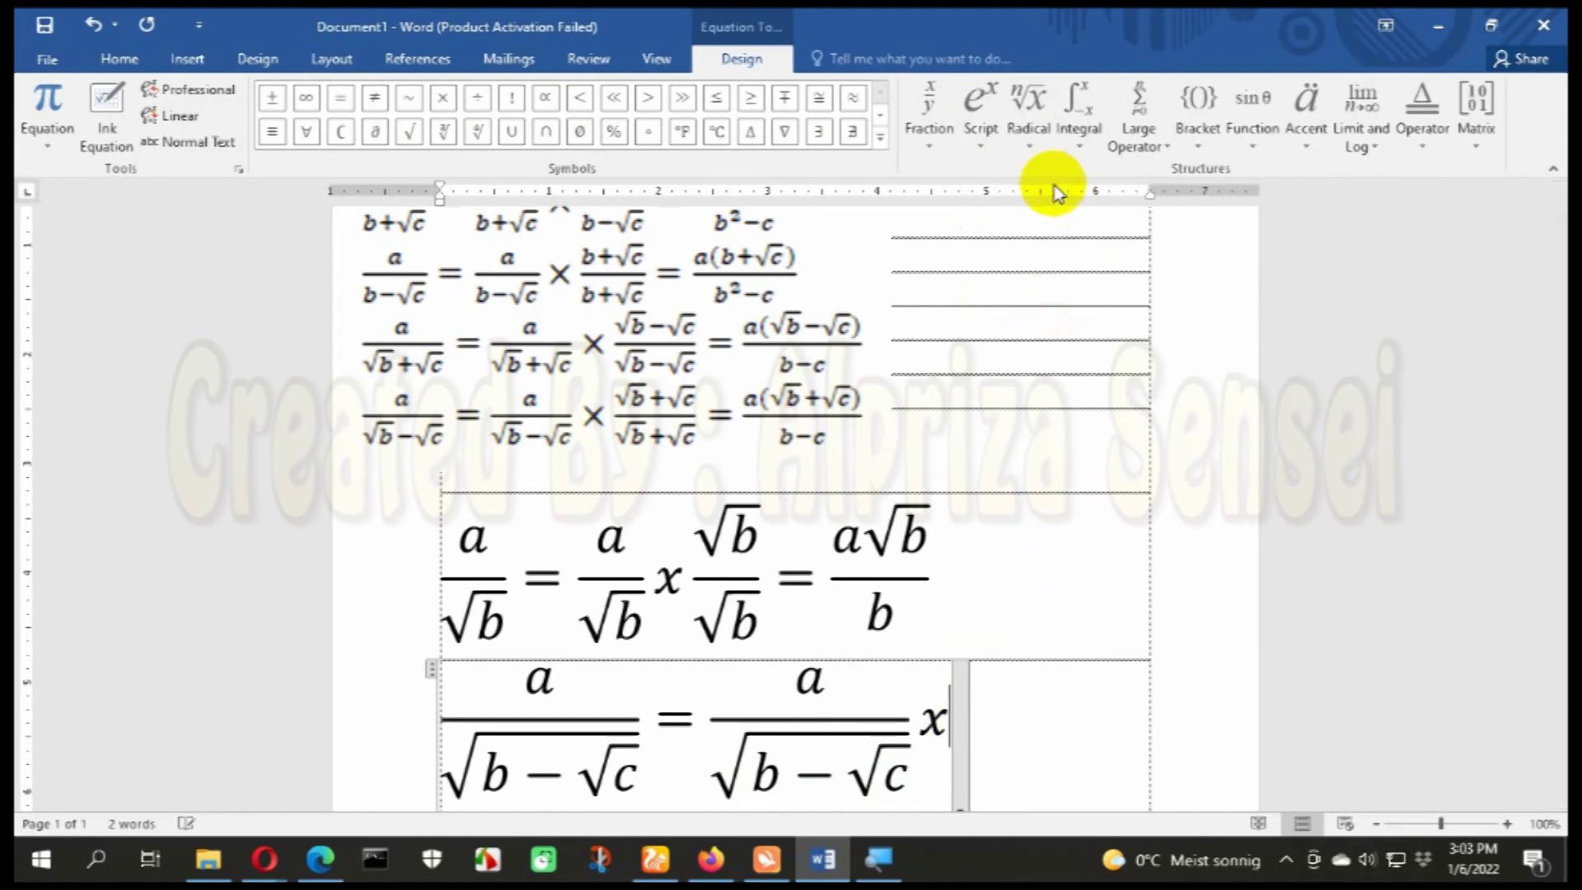
left_click(933, 148)
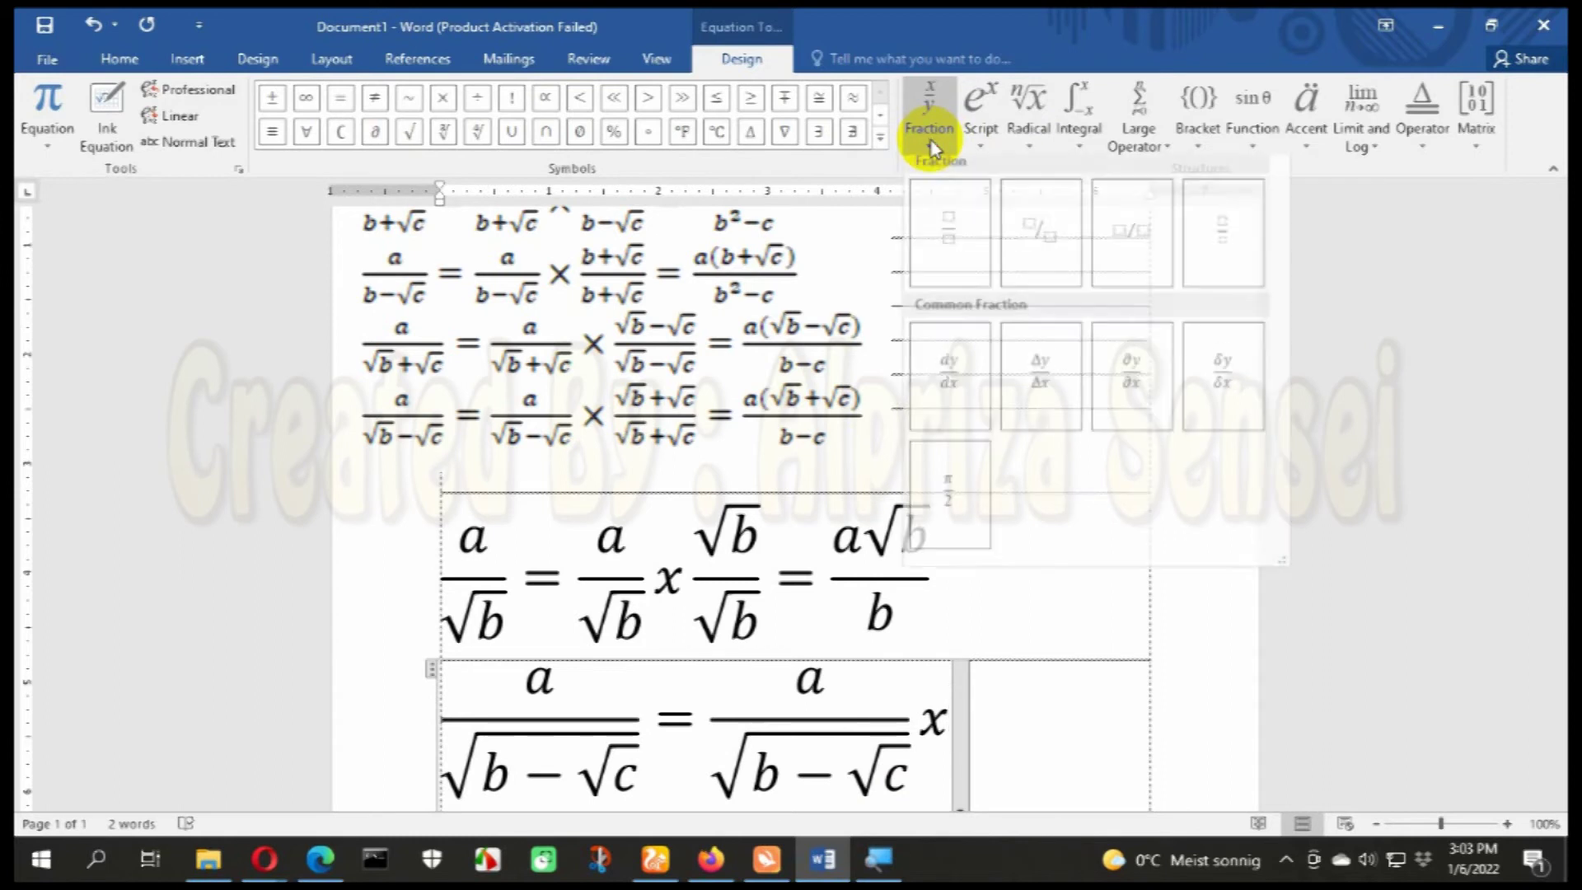
left_click(966, 268)
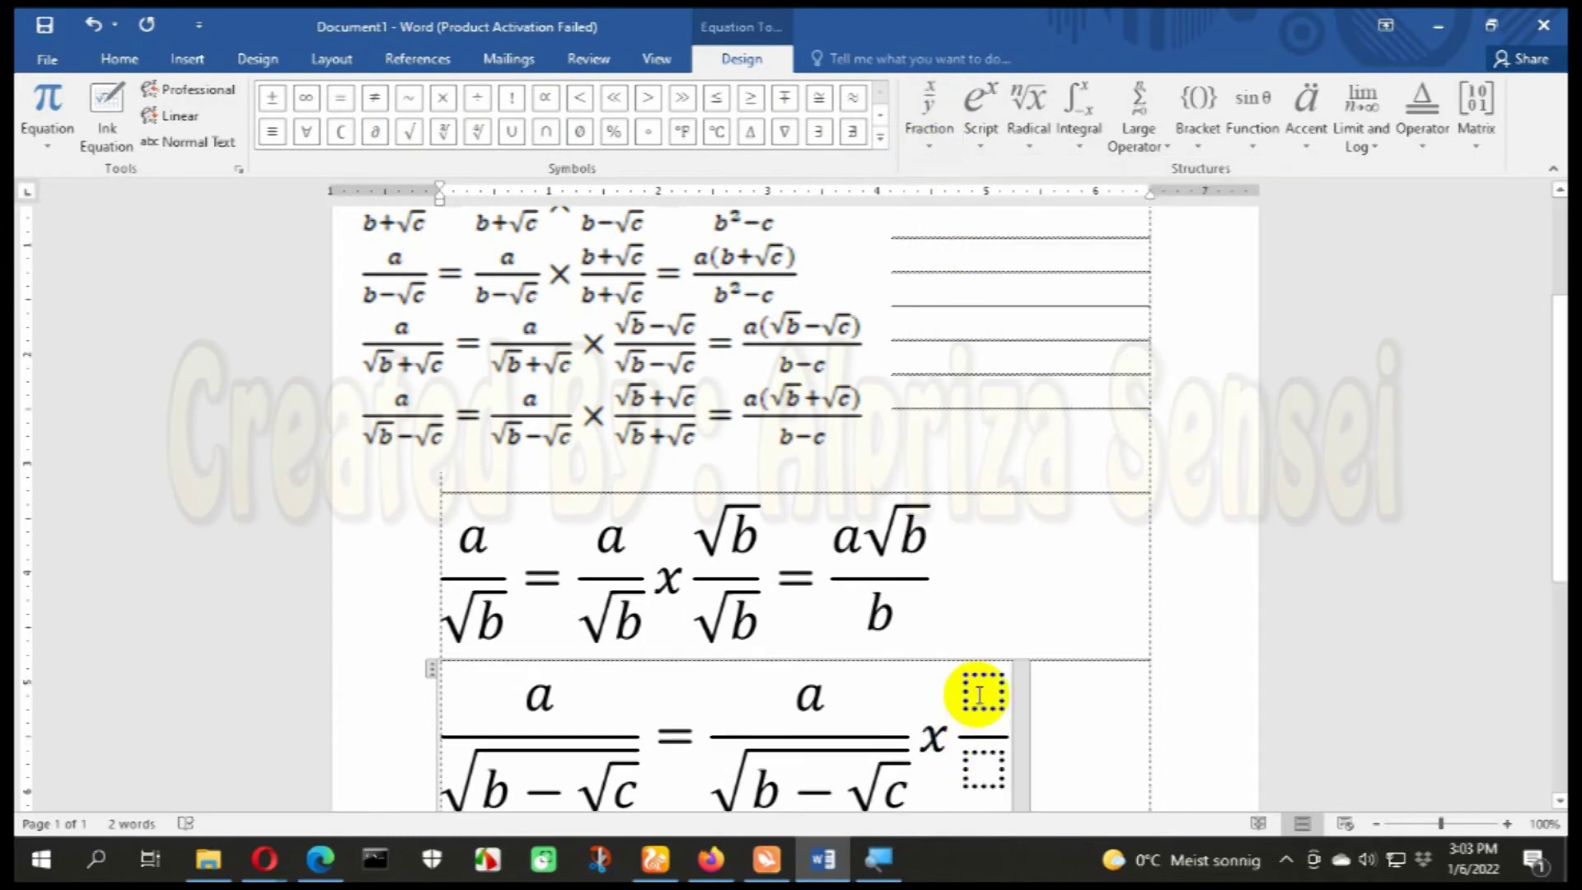
Step: Enter √(b + √c), with the root of c nested inside the outer root, as the third fraction's numerator
left_click(1027, 124)
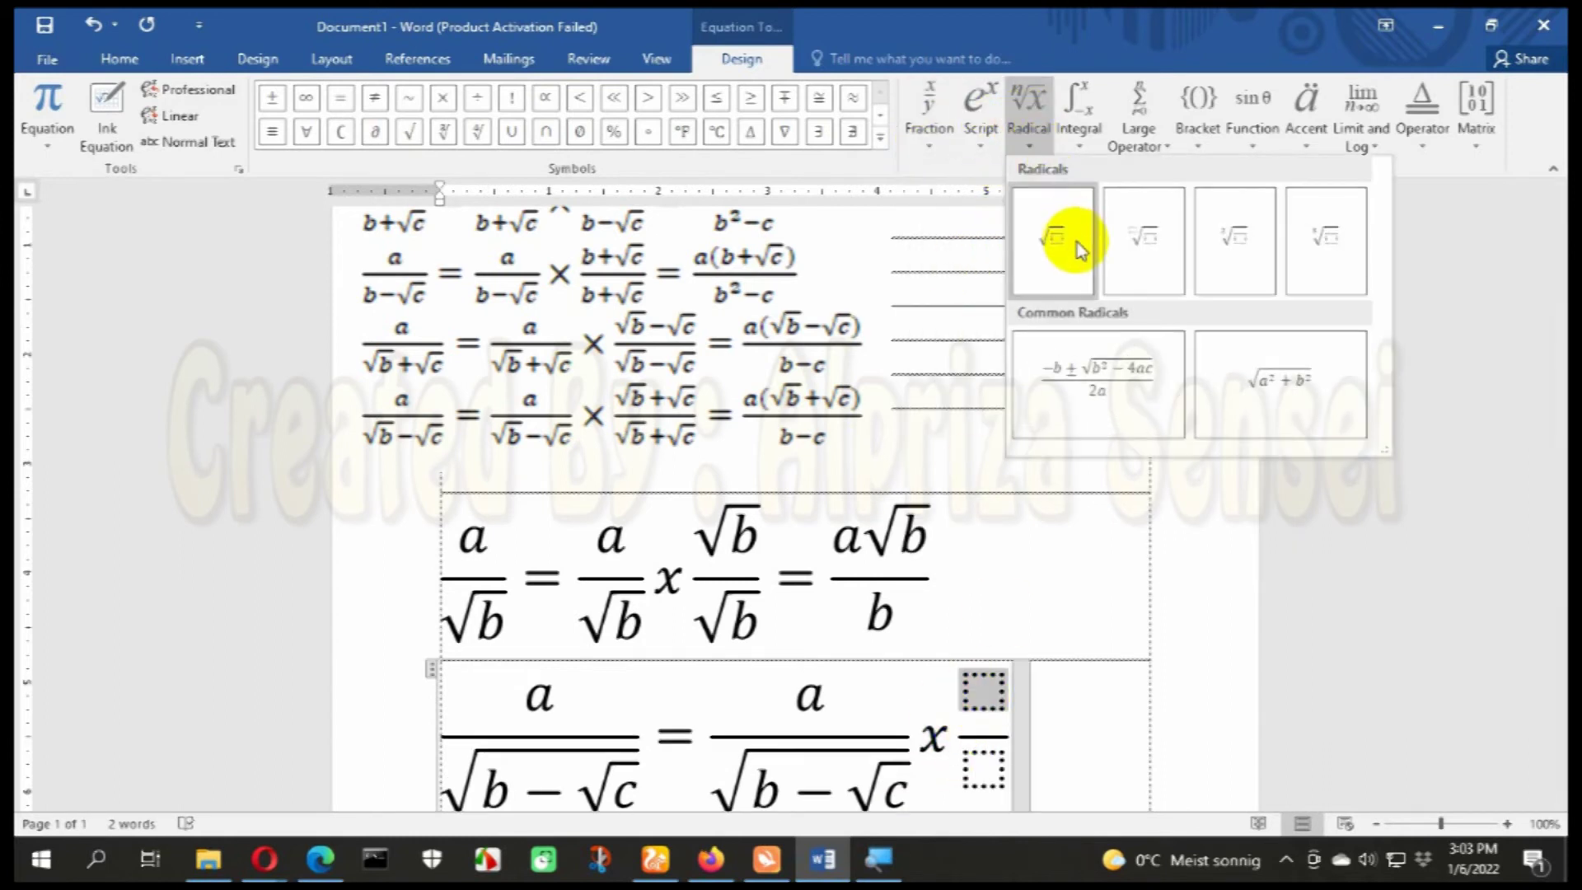
left_click(1071, 238)
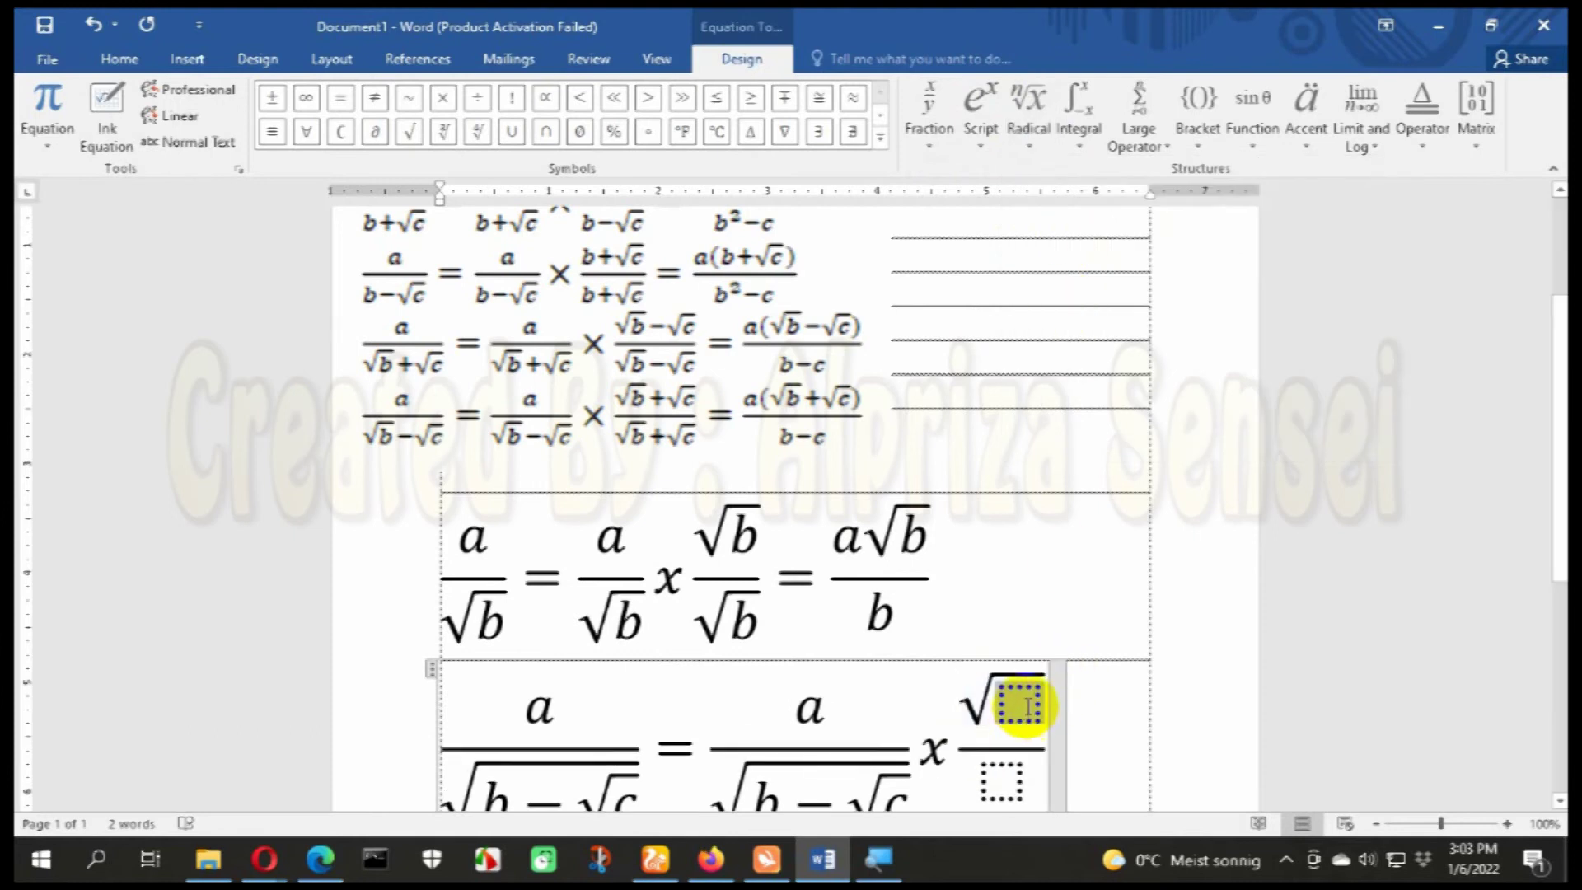
type("b")
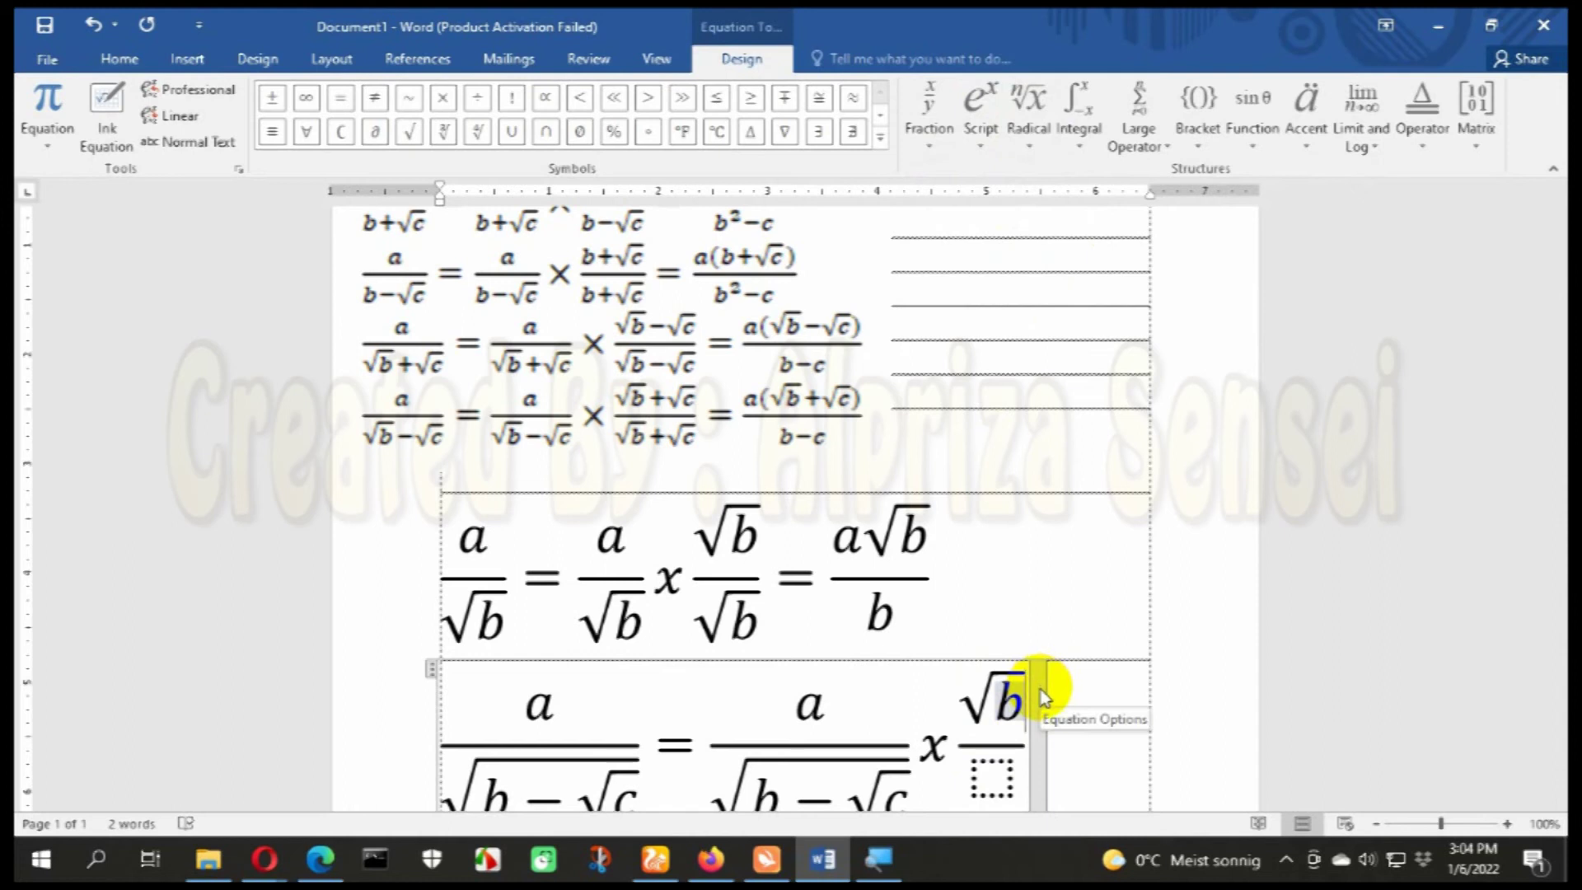
type("+")
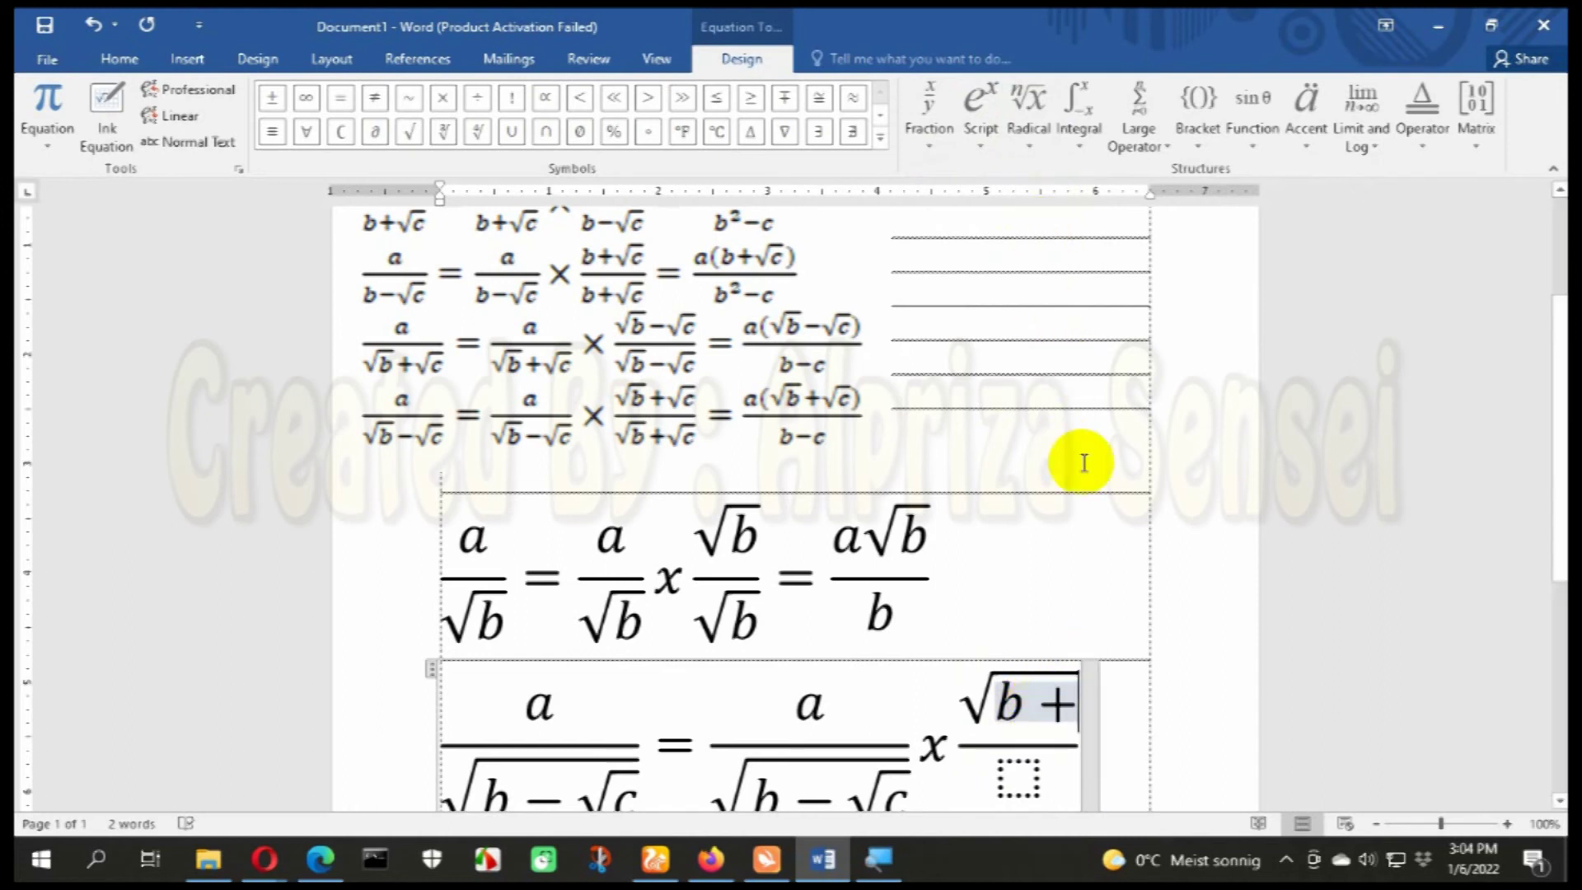
key("BackSpace")
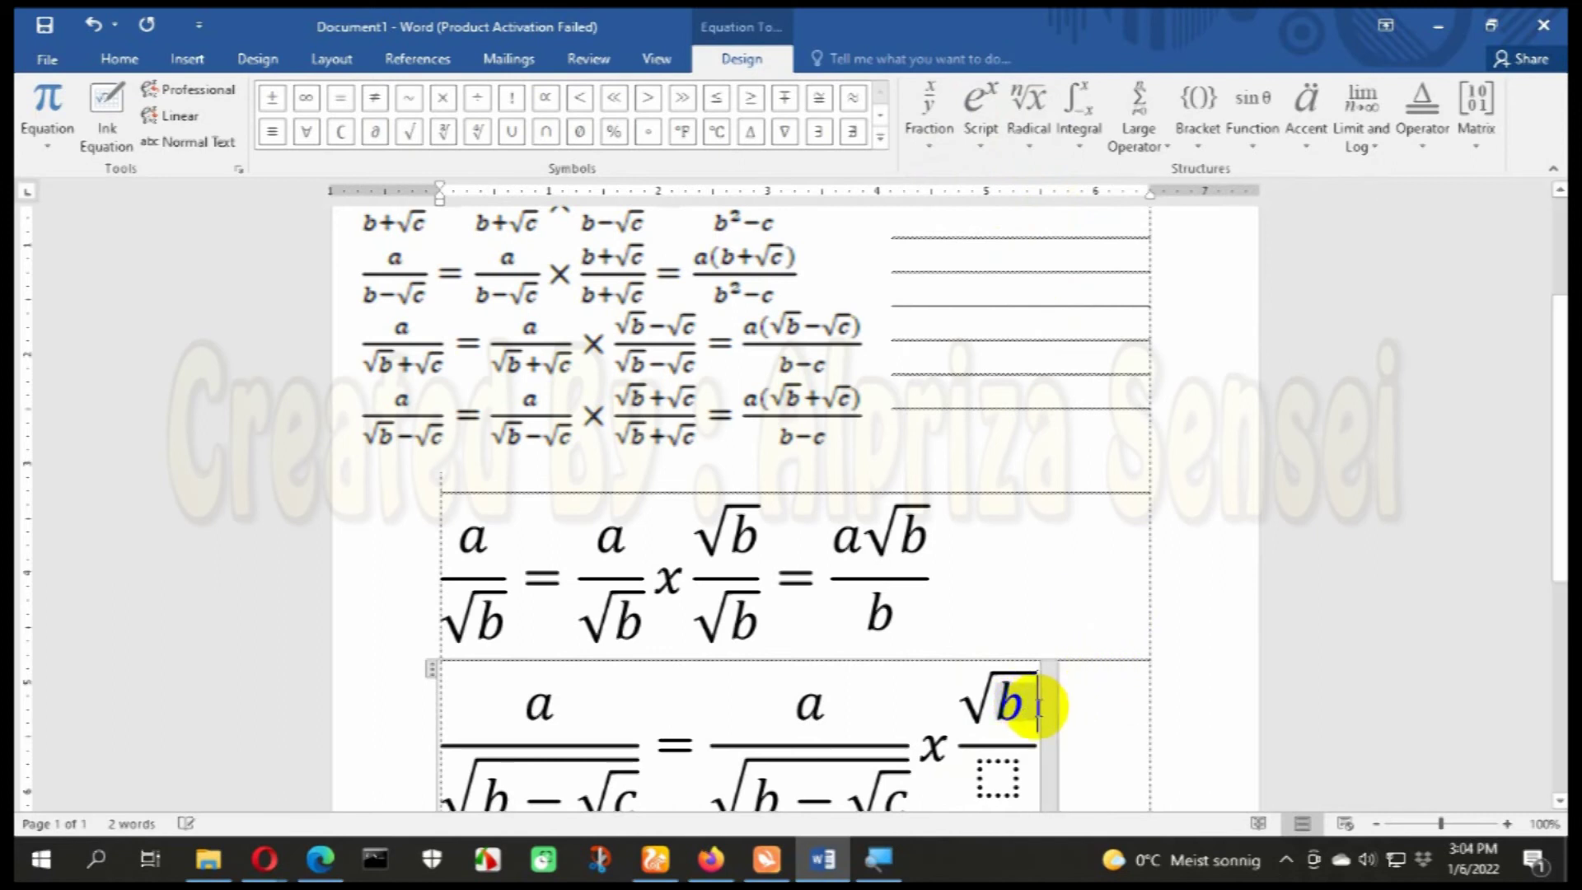
type("+")
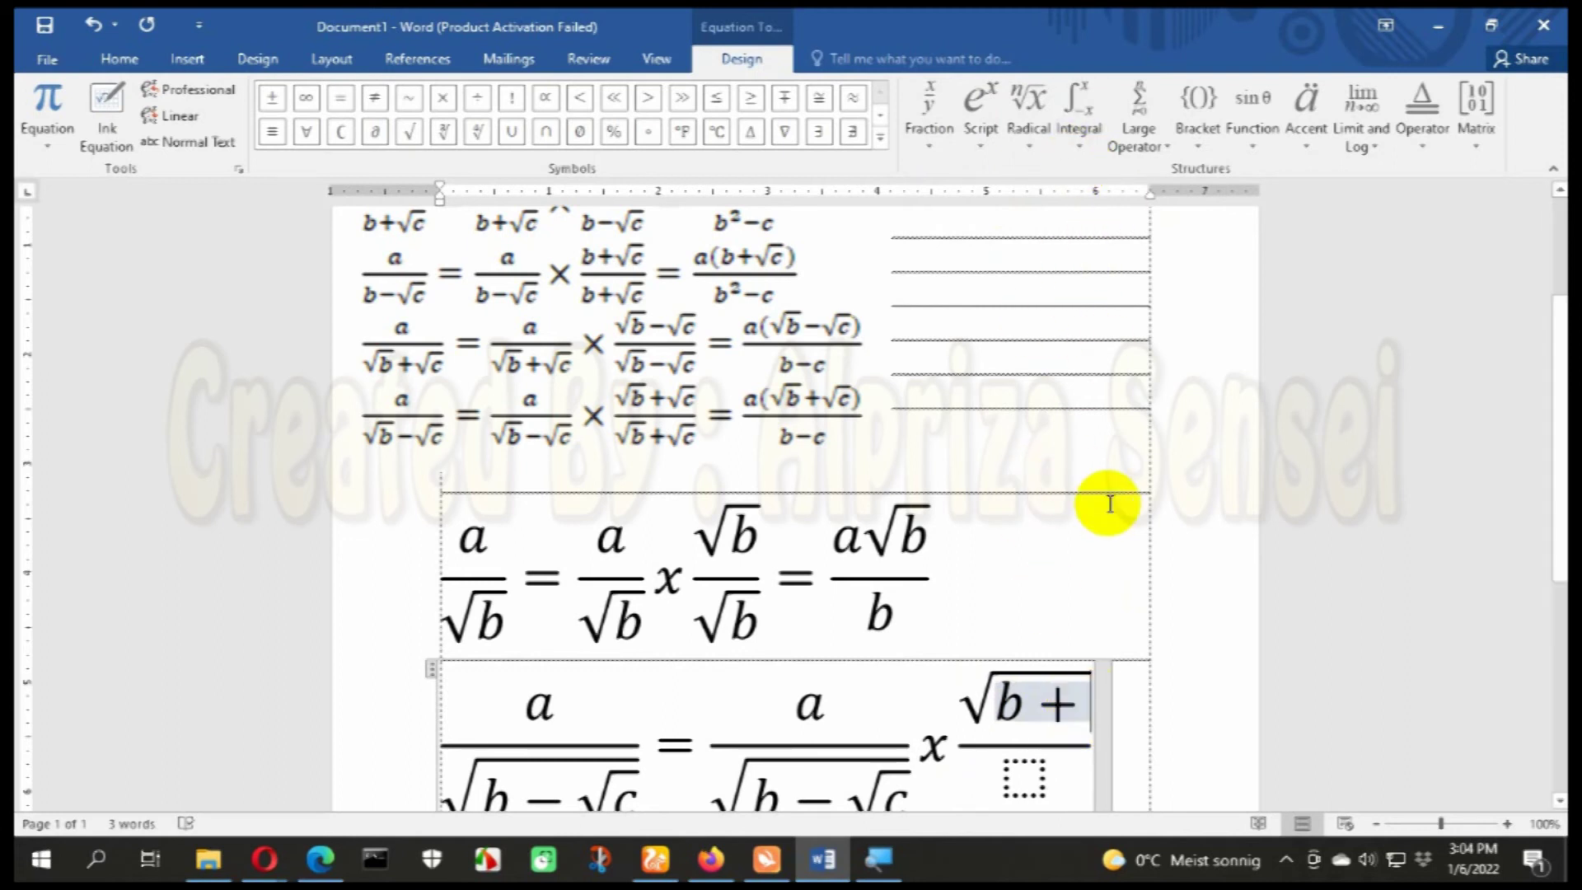
left_click(1047, 142)
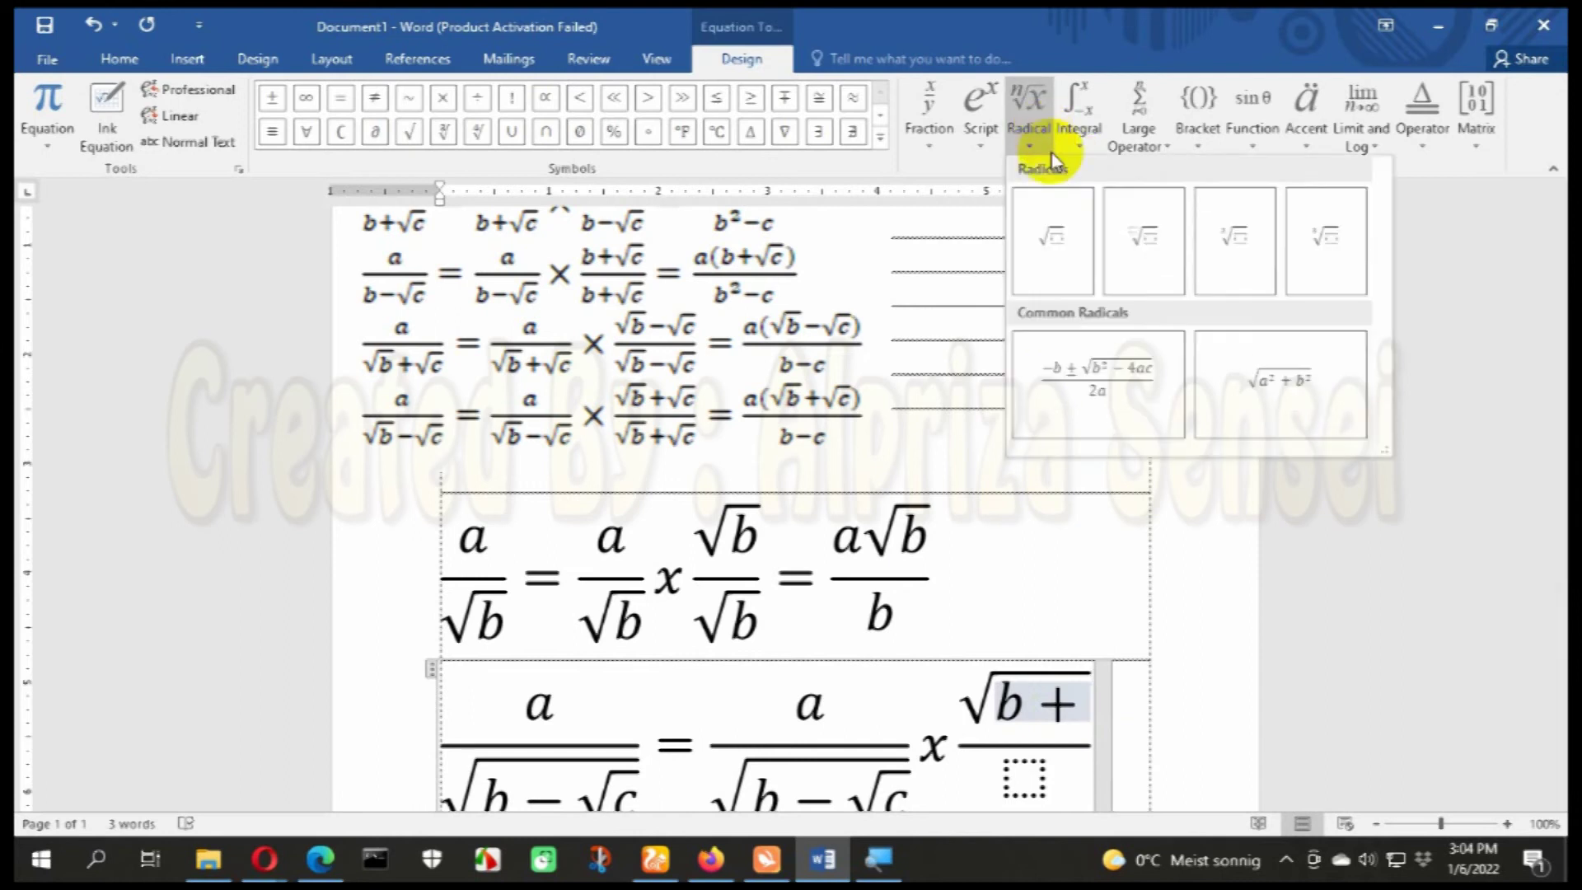
left_click(1077, 254)
scroll(894, 744, "down", 5)
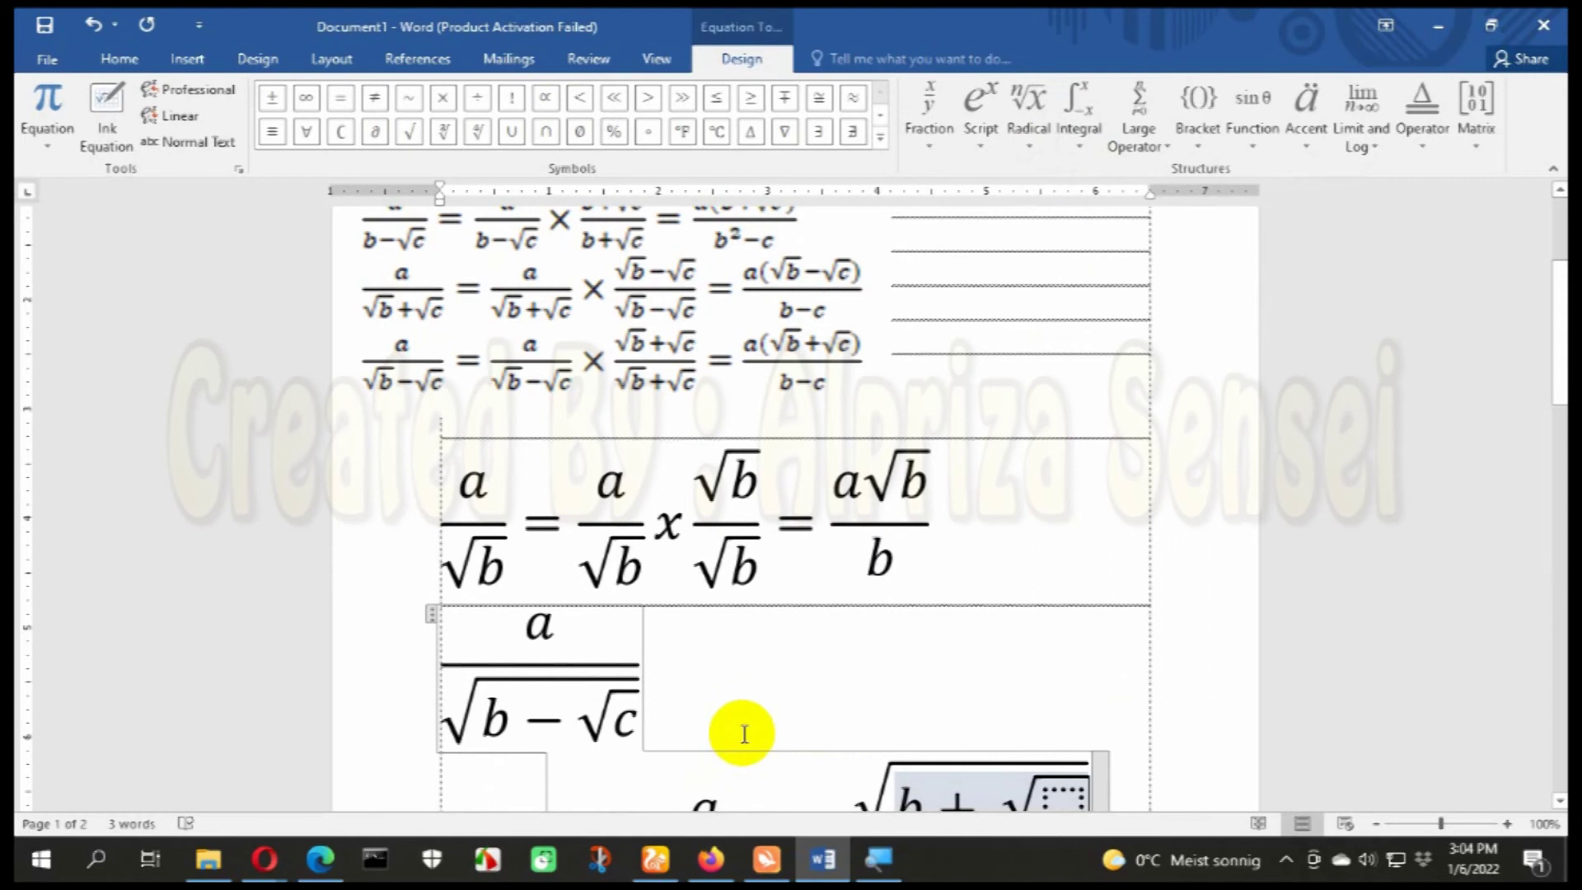
left_click(1062, 587)
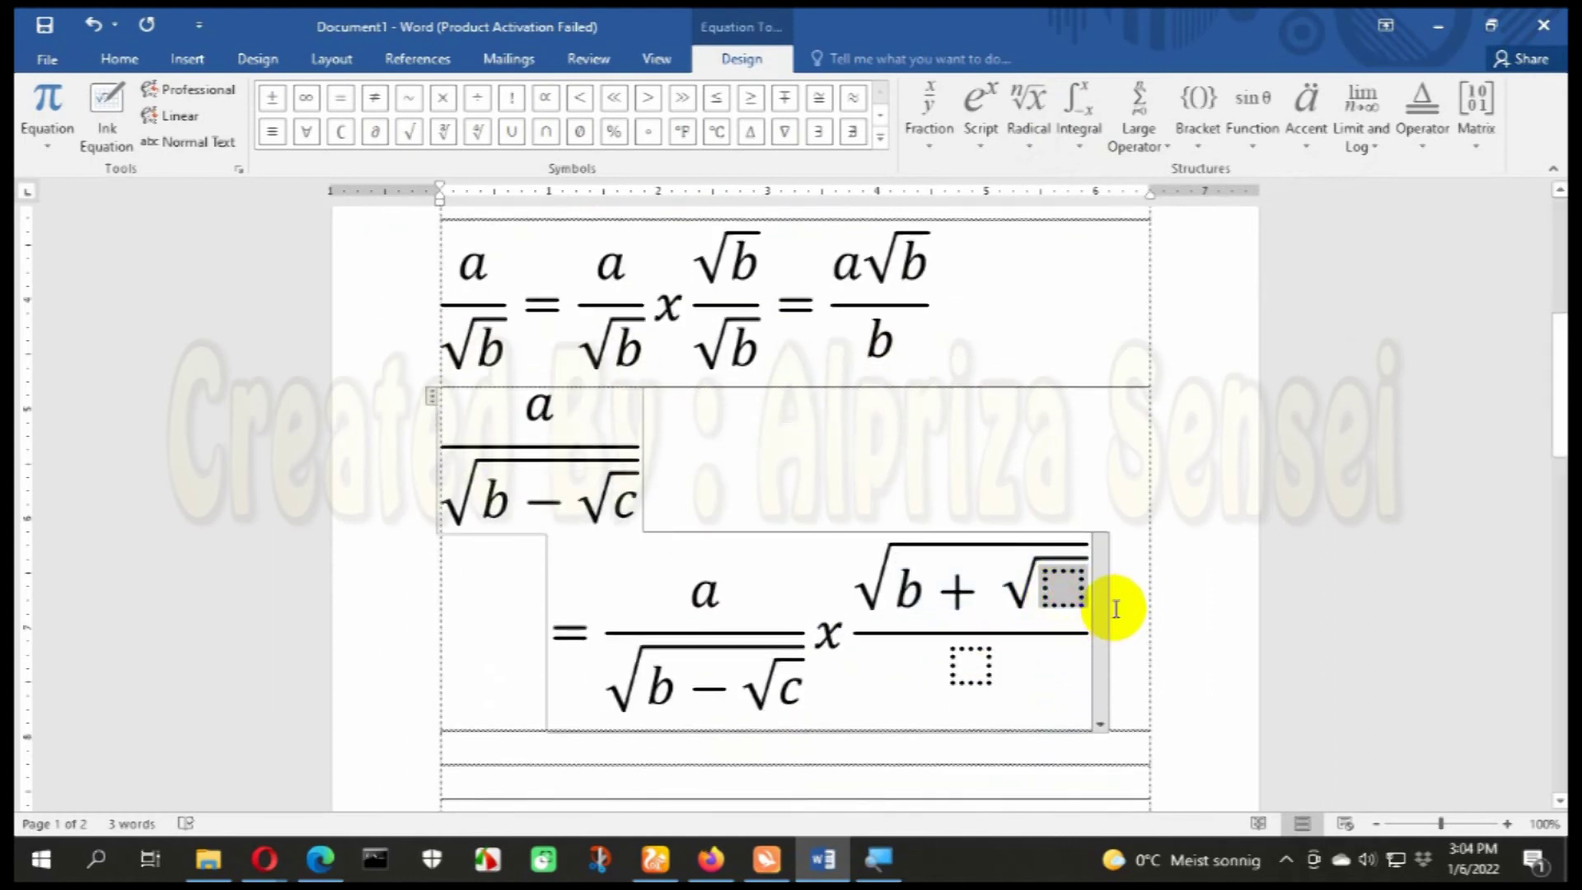
type("c")
left_click(953, 662)
scroll(717, 582, "up", 2)
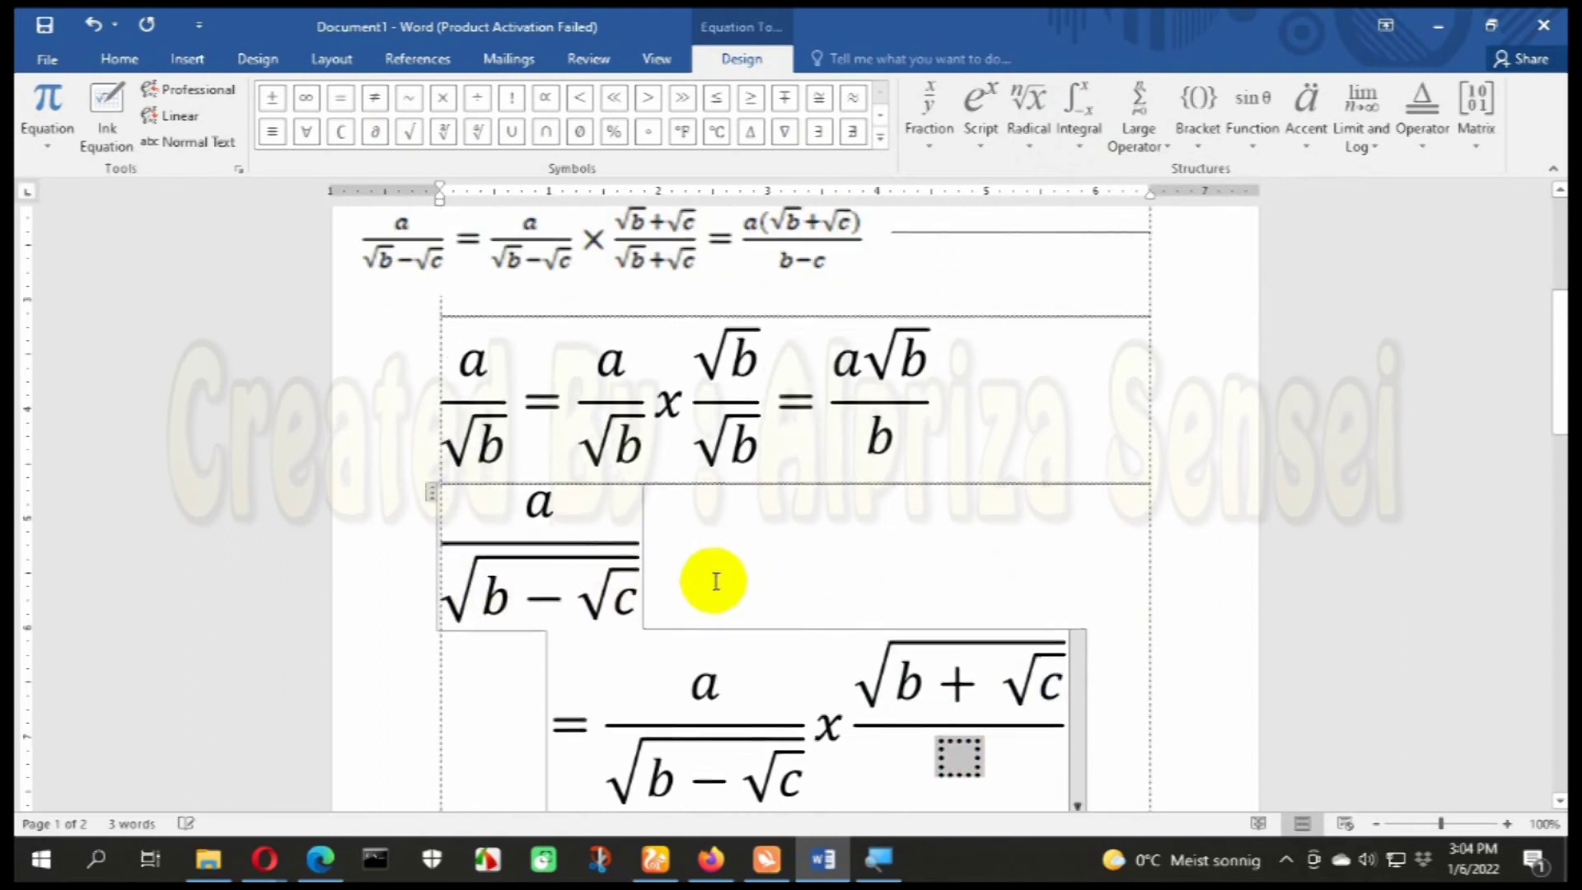
left_click_drag(651, 567, 520, 574)
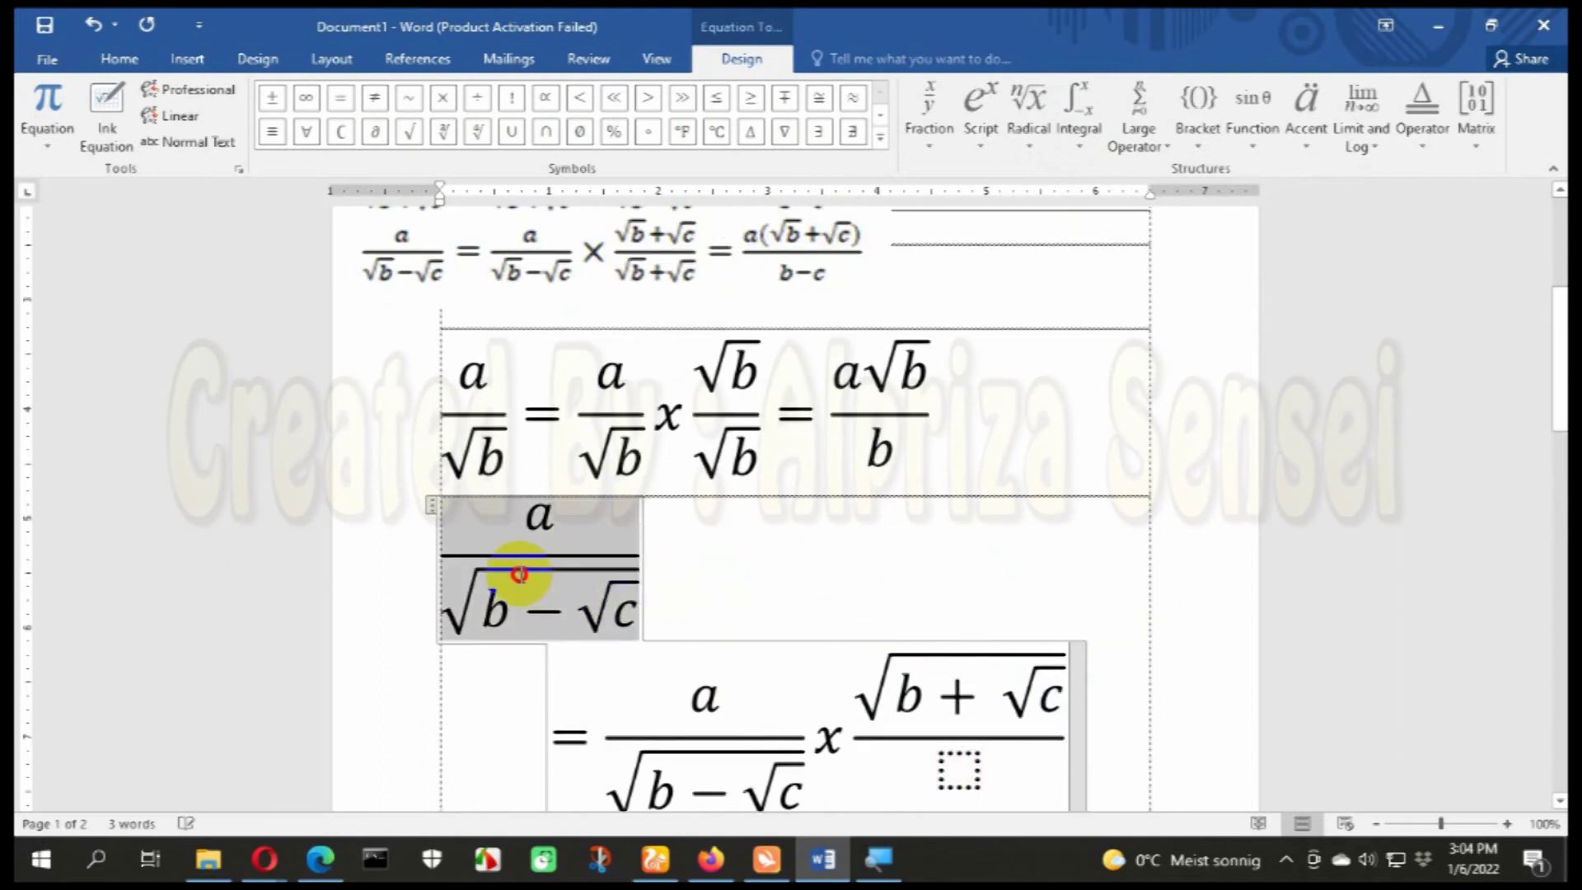
left_click(682, 590)
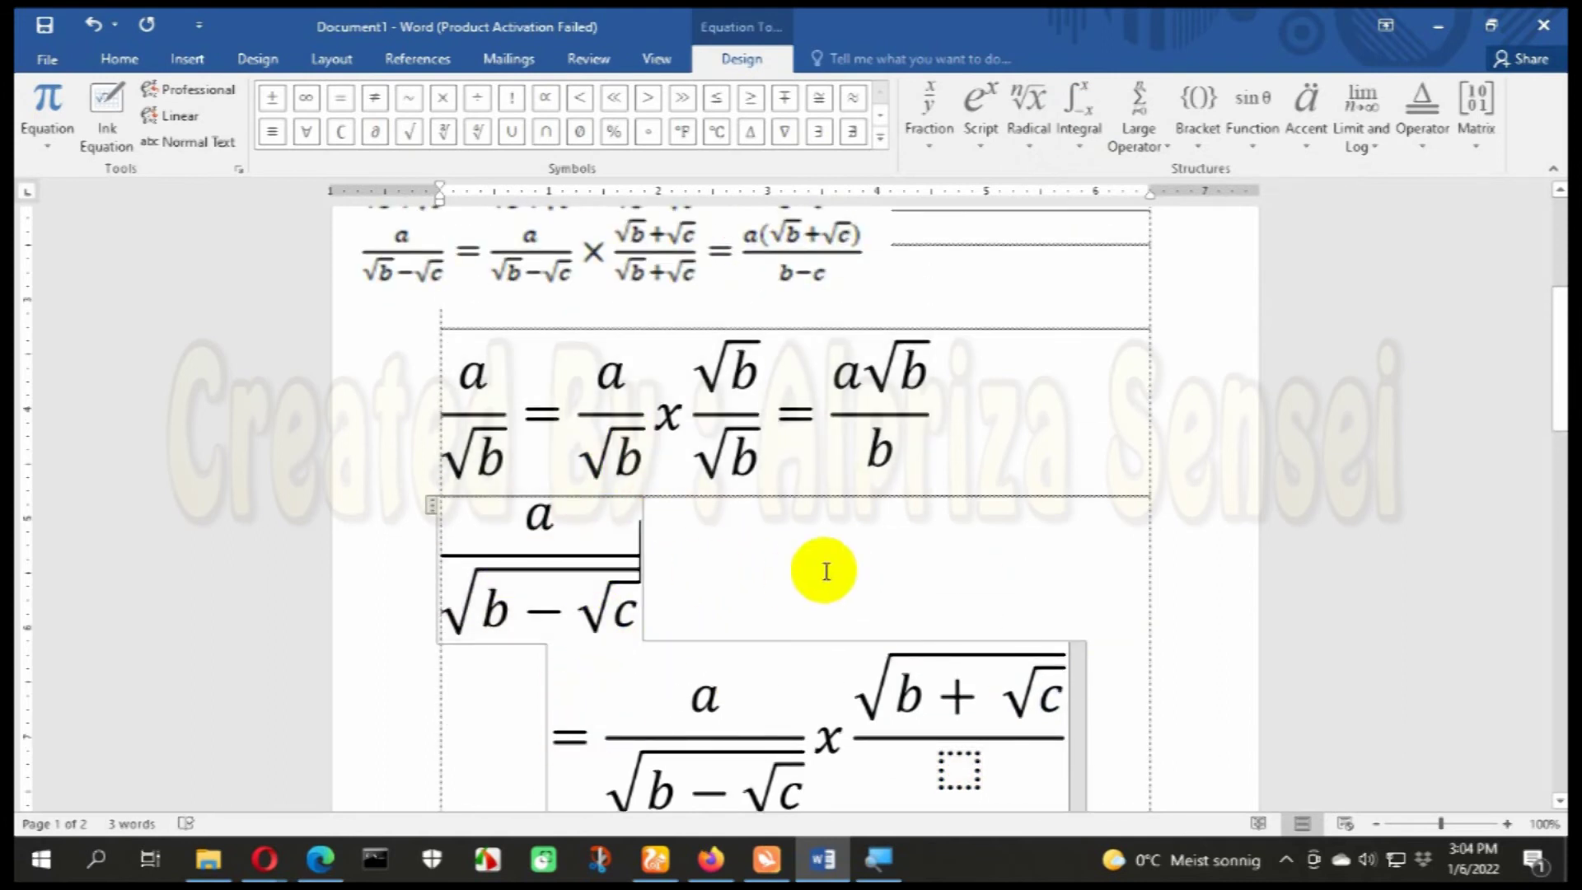
scroll(825, 532, "up", 1)
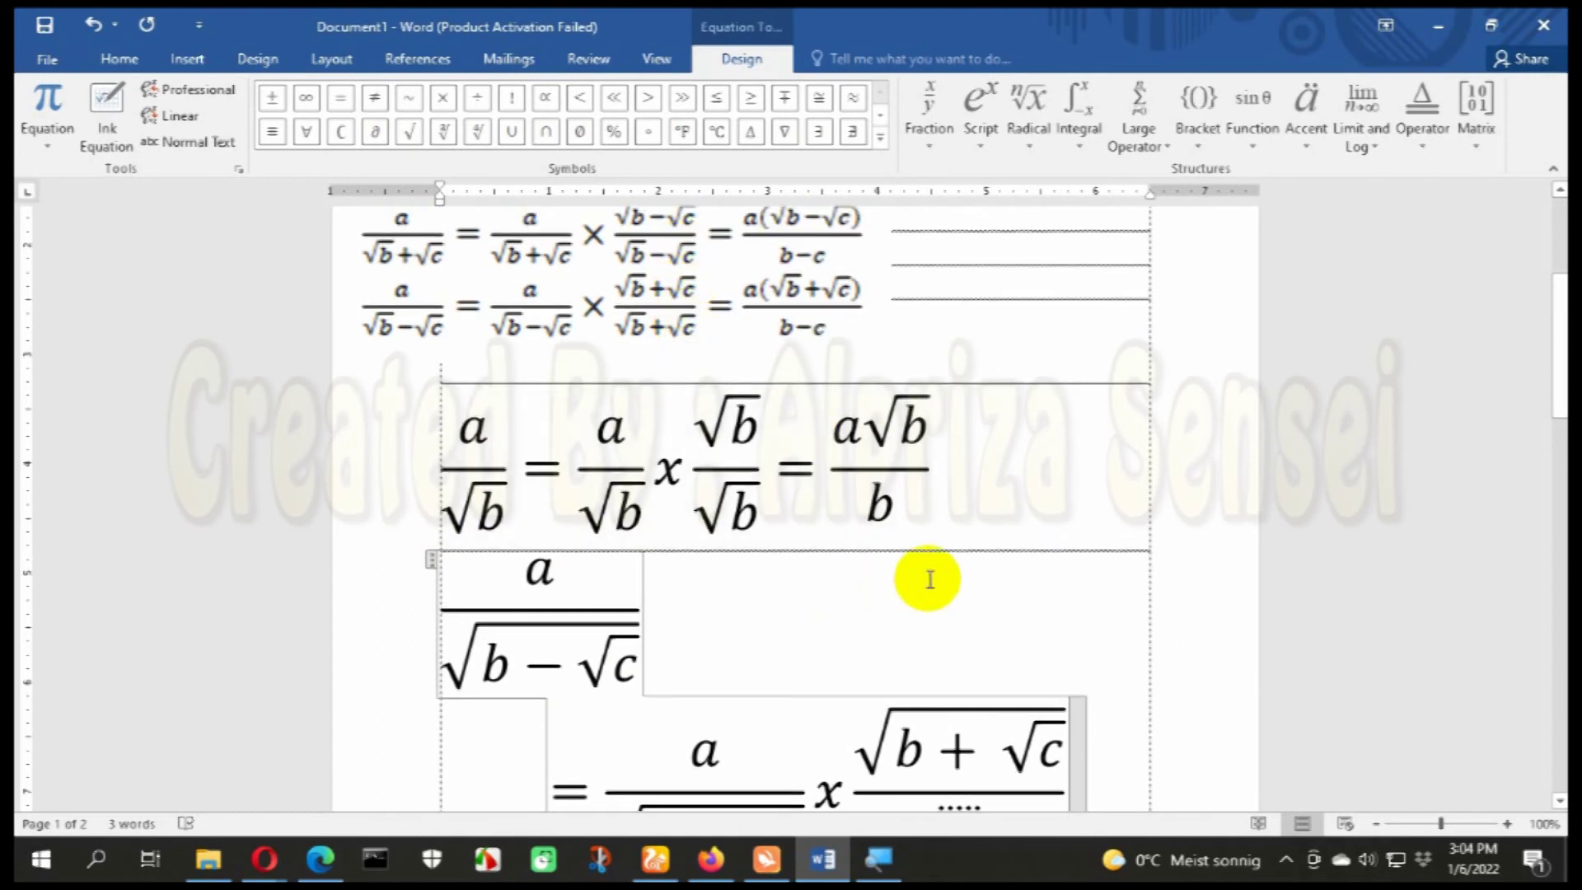
scroll(926, 576, "down", 2)
left_click(961, 716)
scroll(593, 343, "up", 2)
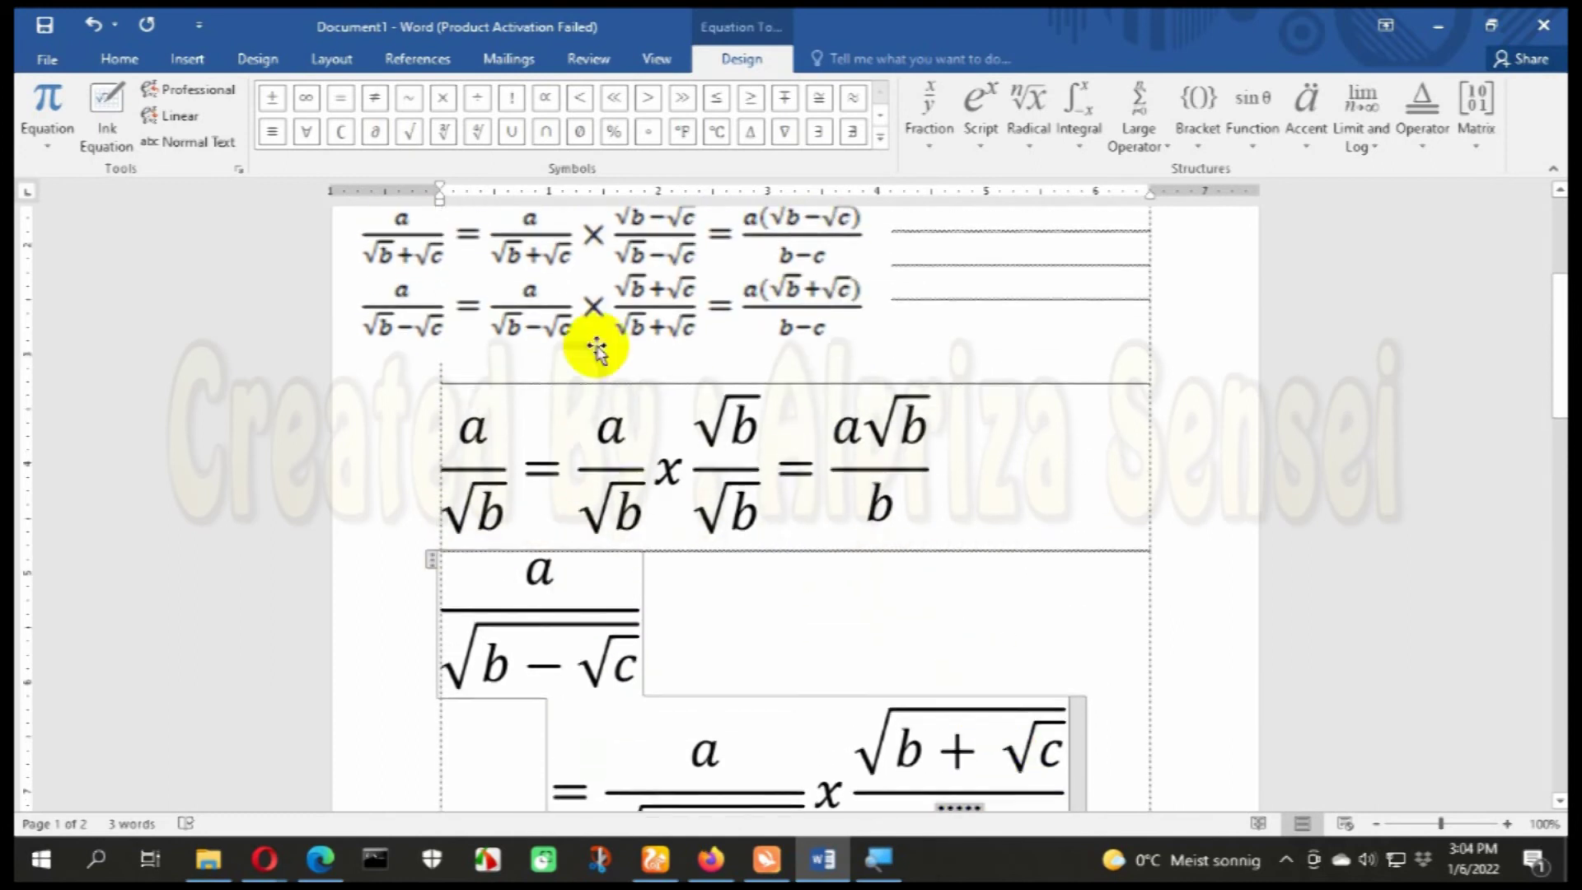
scroll(937, 536, "down", 1)
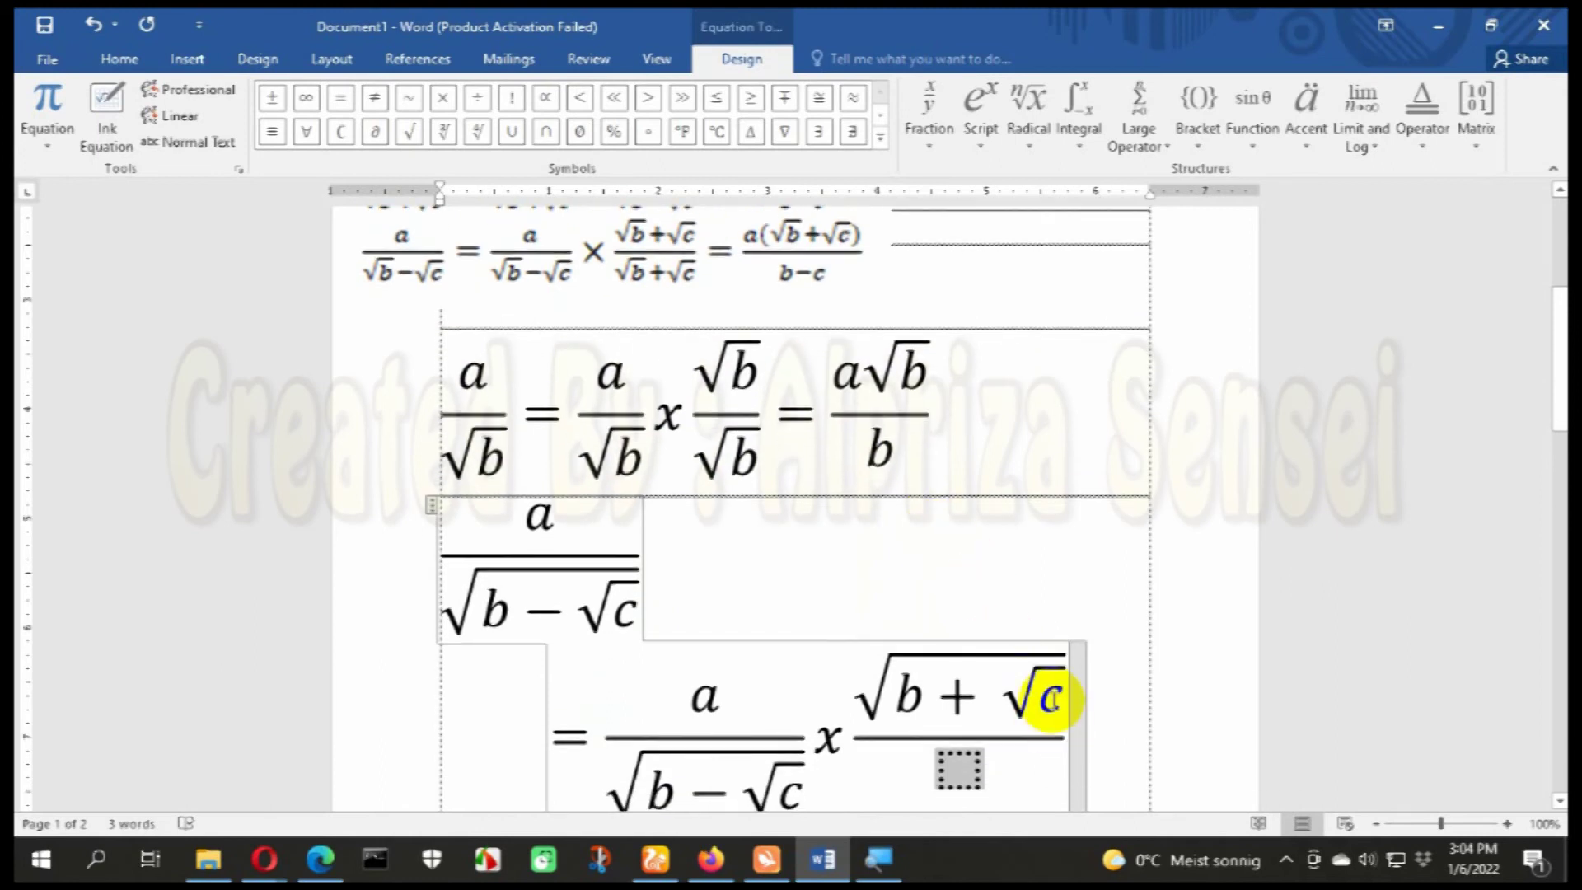
Step: Copy the √(b + √c) numerator into the empty denominator of the third fraction
left_click(922, 698)
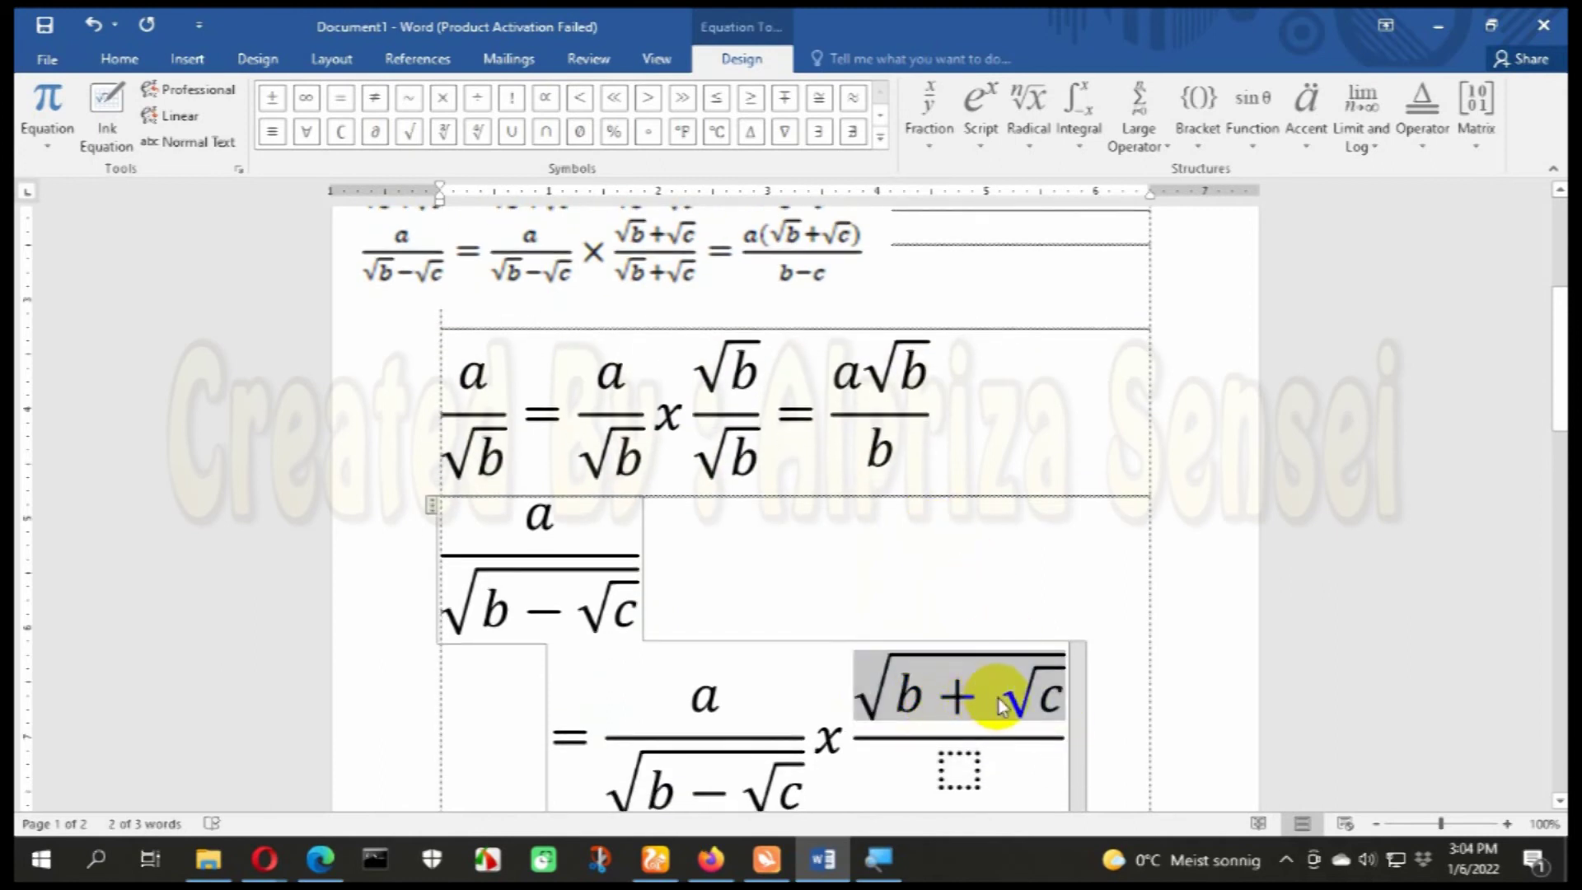
left_click(979, 779)
type("√(b+√c)")
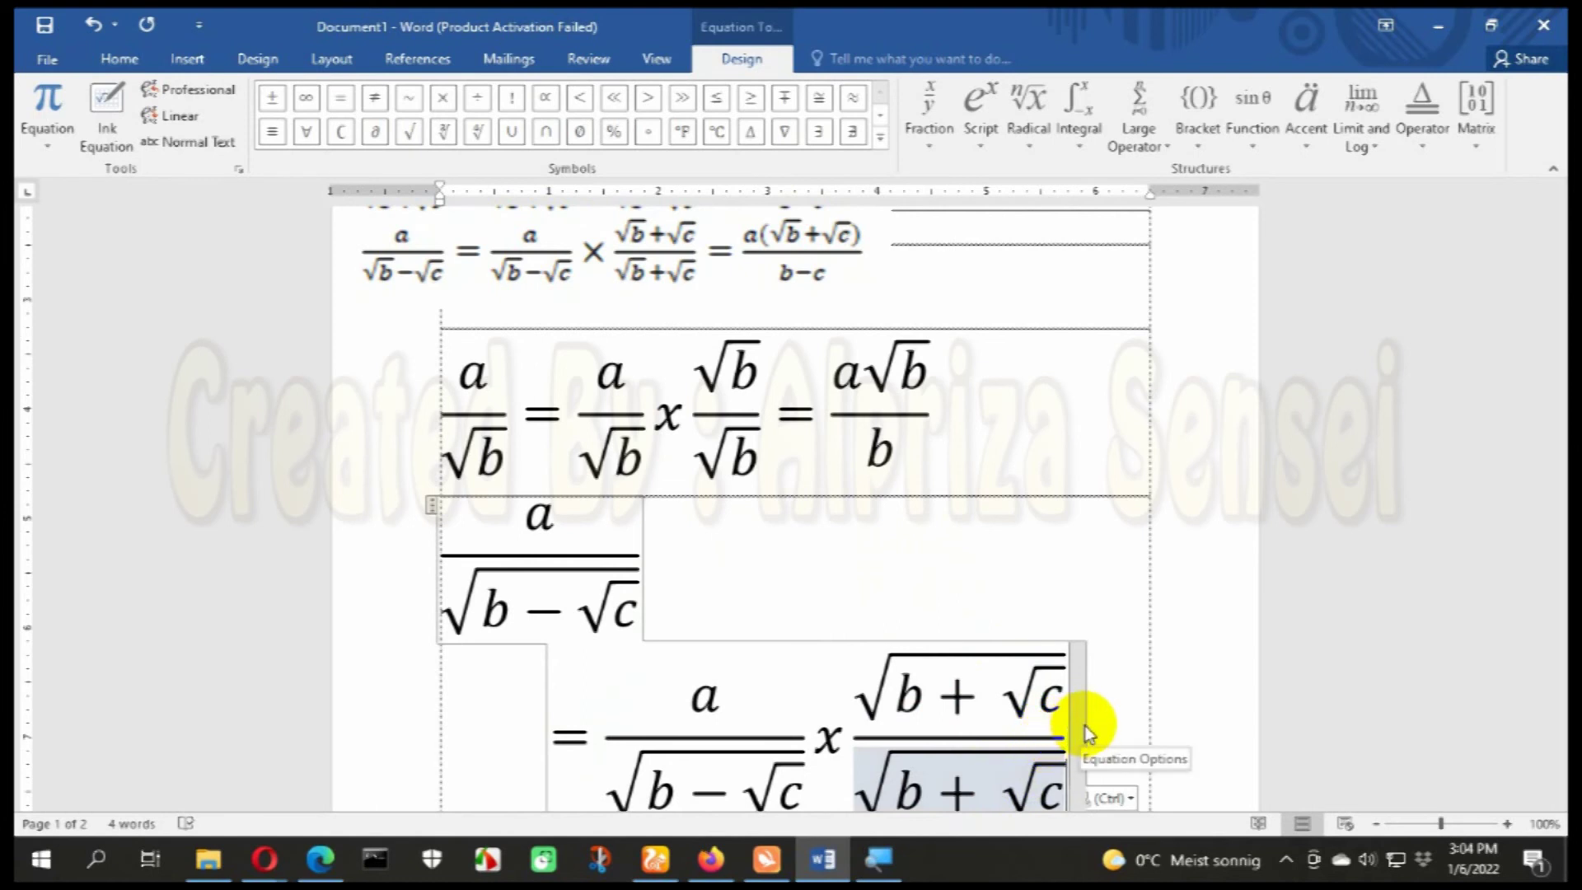
type("=")
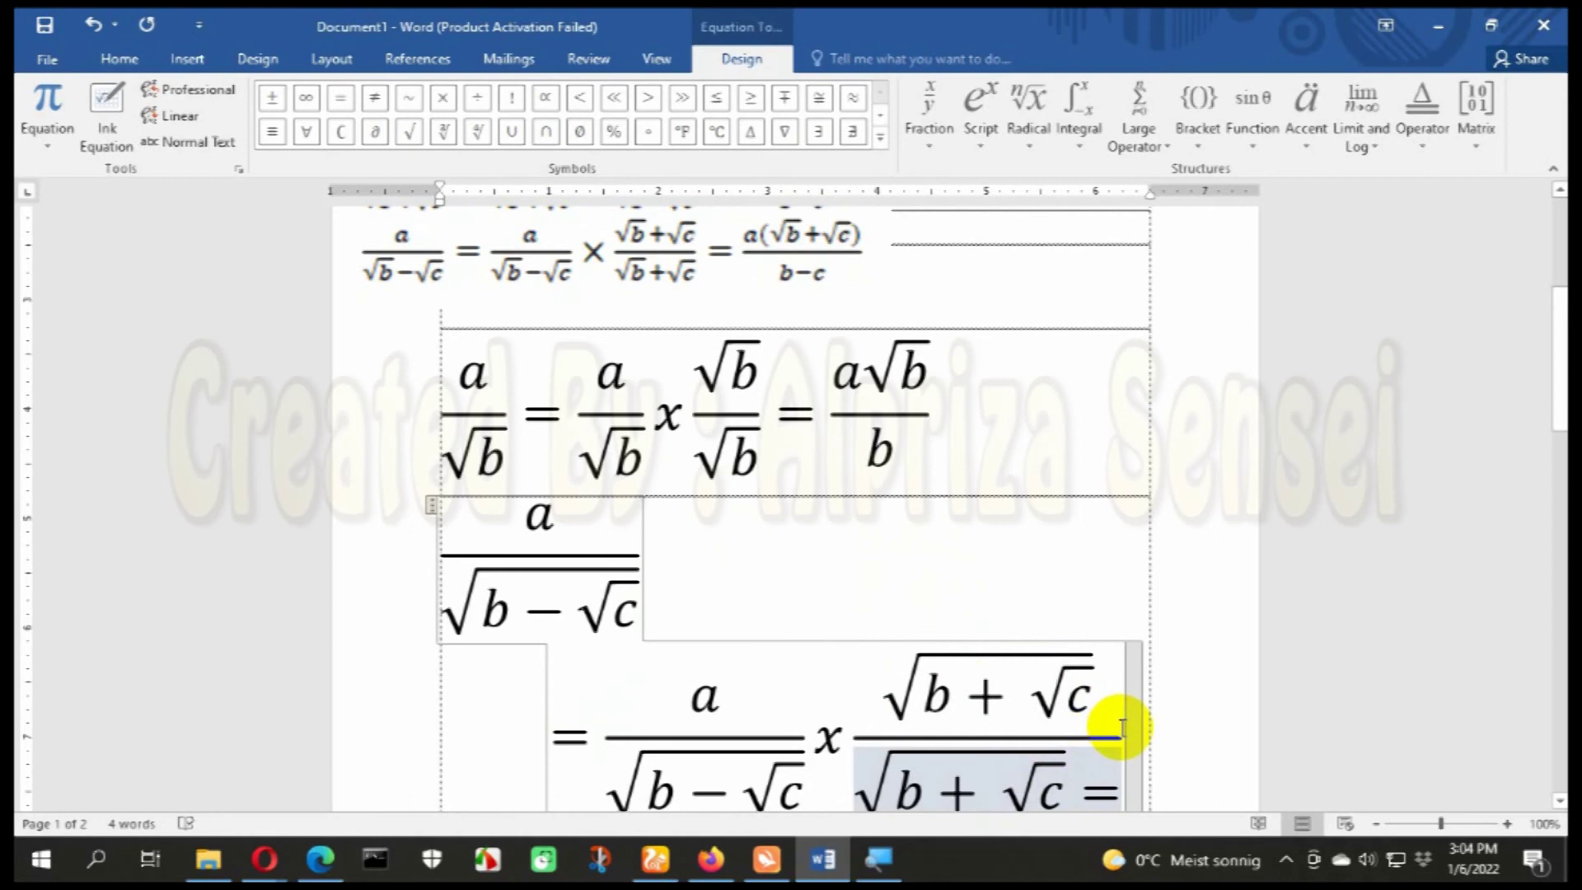
key("ctrl+z")
right_click(1070, 734)
key("Escape")
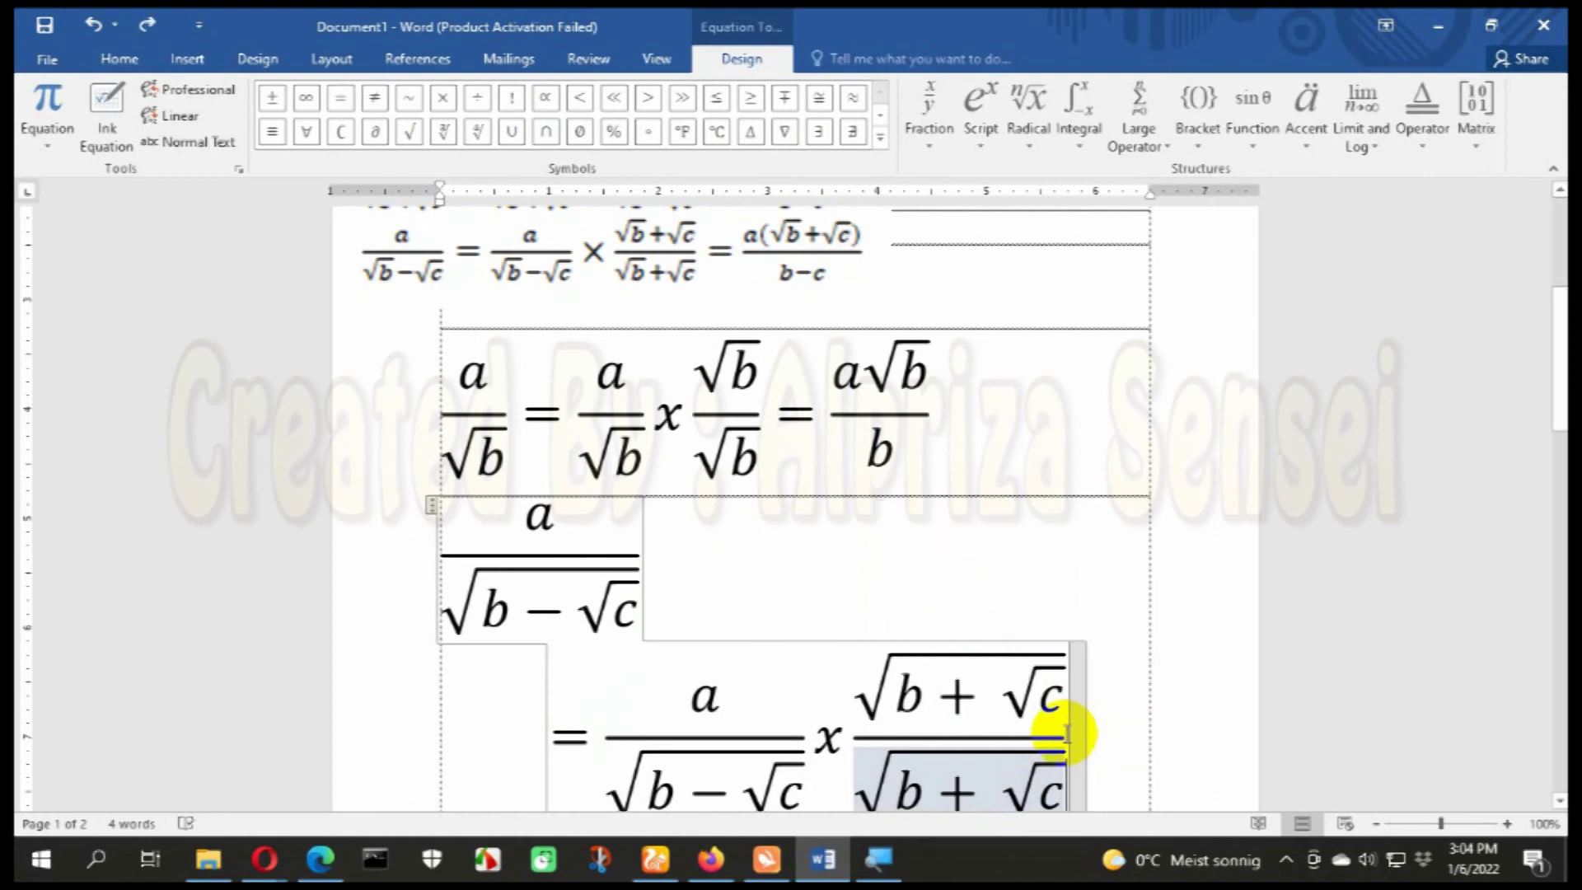
Step: Add an equals sign after the whole third fraction of the second equation, followed by an empty stacked fraction
left_click(1069, 733)
right_click(1071, 739)
key("Escape")
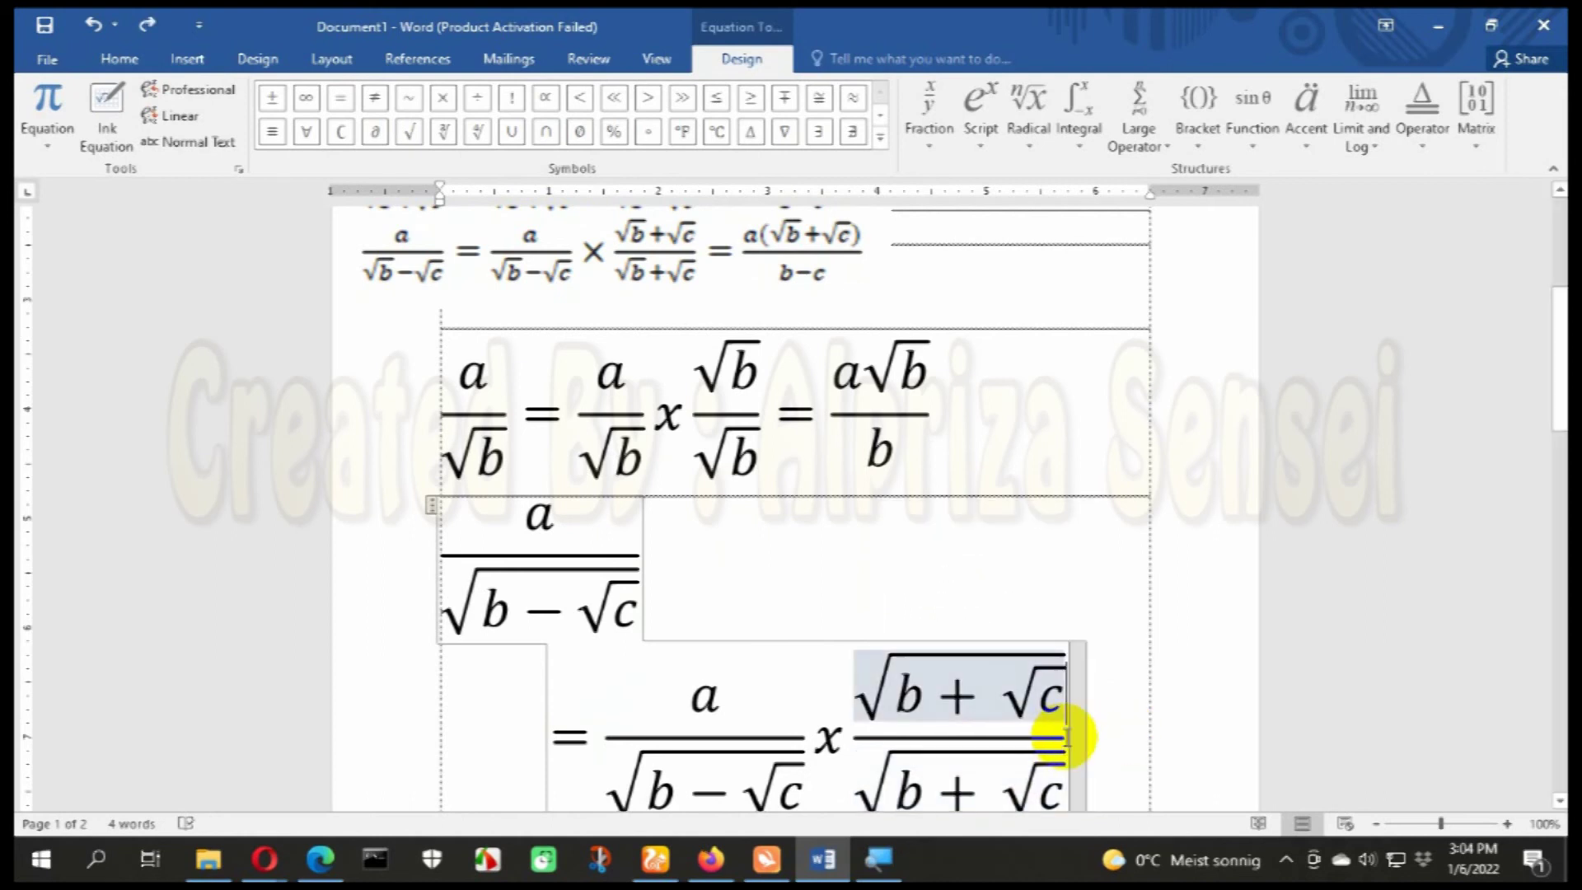
left_click(1067, 738)
left_click(1069, 733)
left_click(1070, 736)
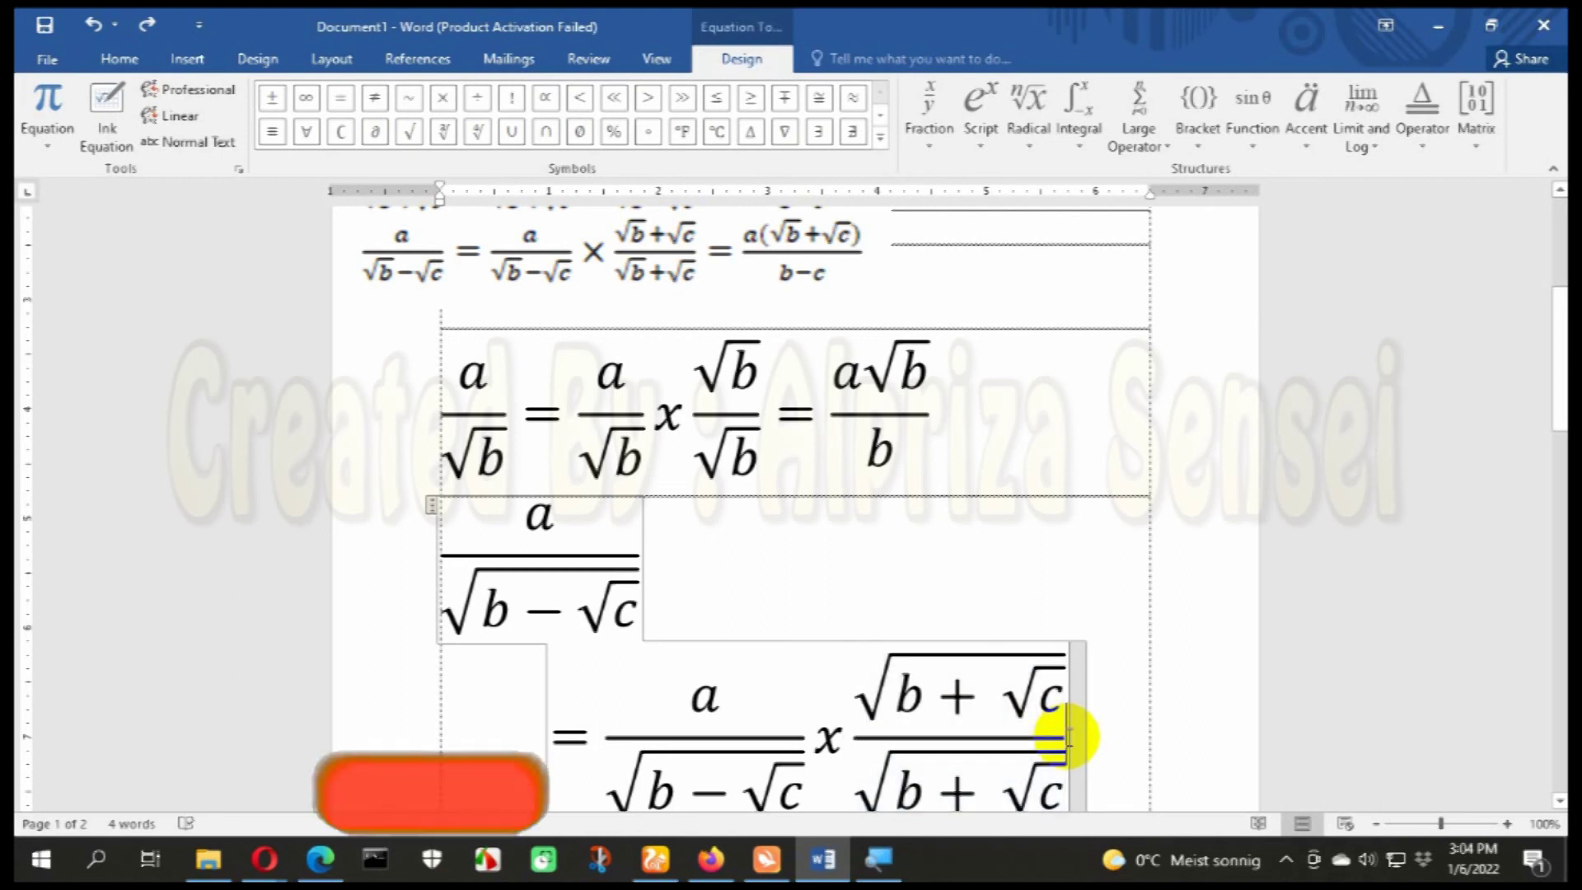
type("=")
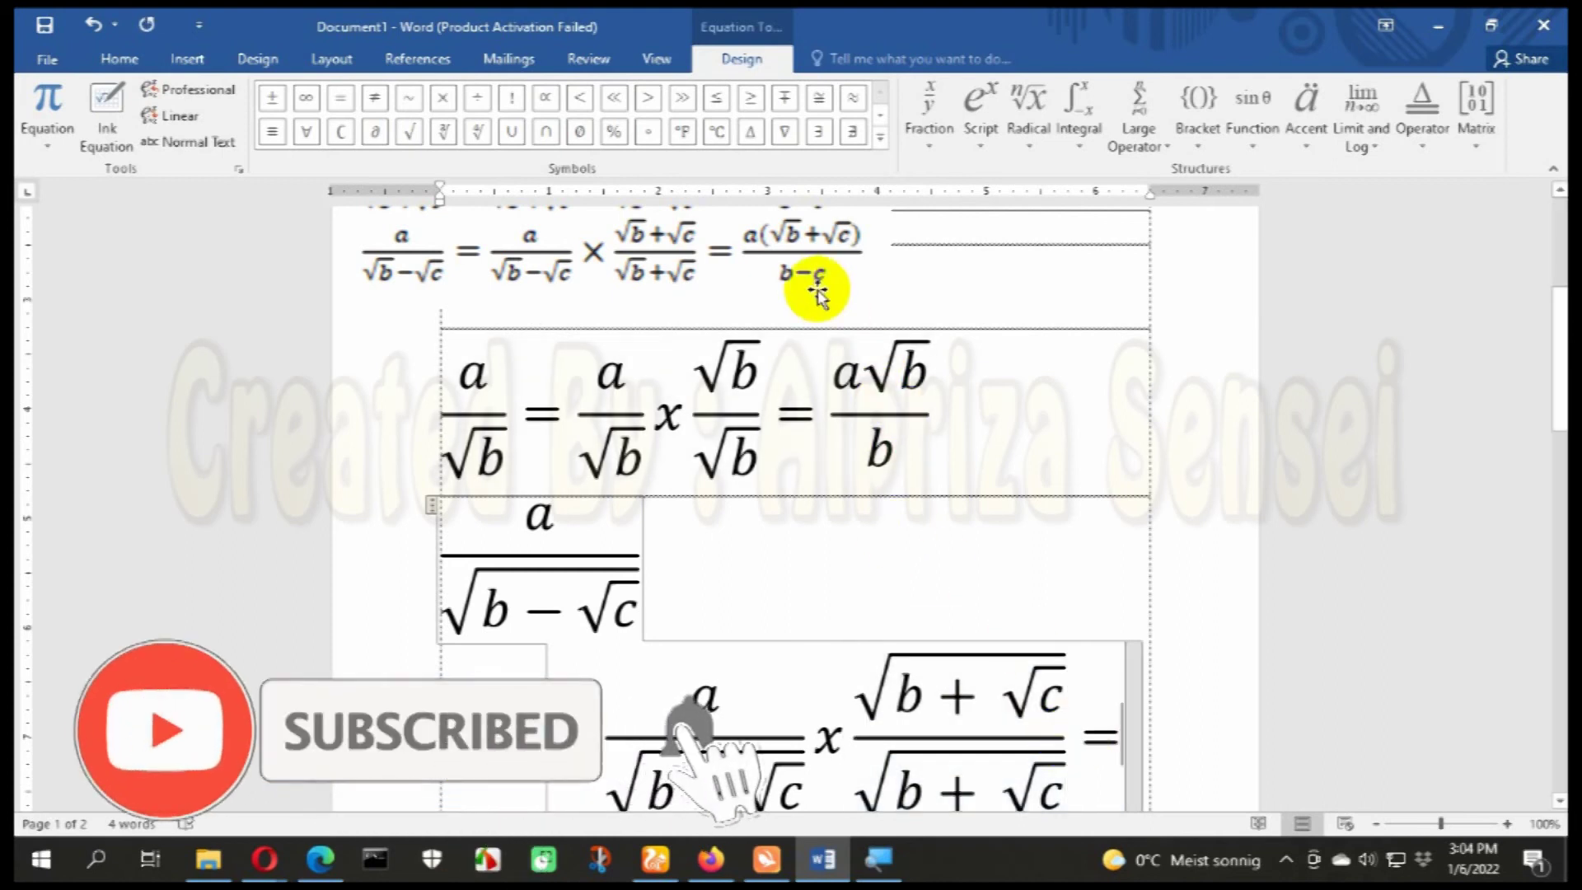
left_click(921, 123)
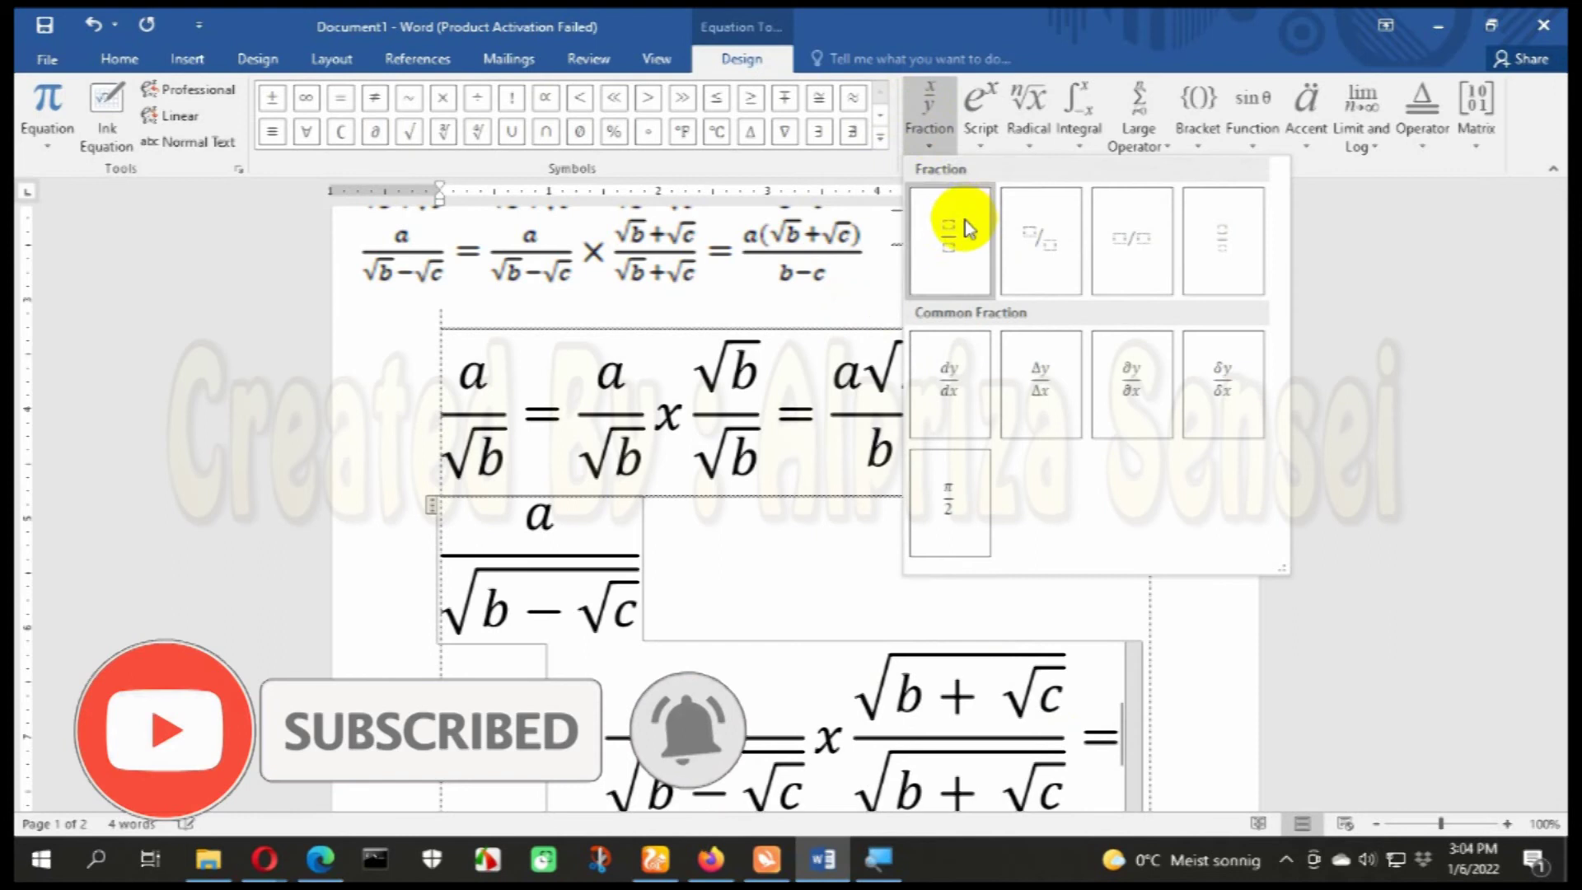
left_click(966, 226)
scroll(1078, 736, "down", 5)
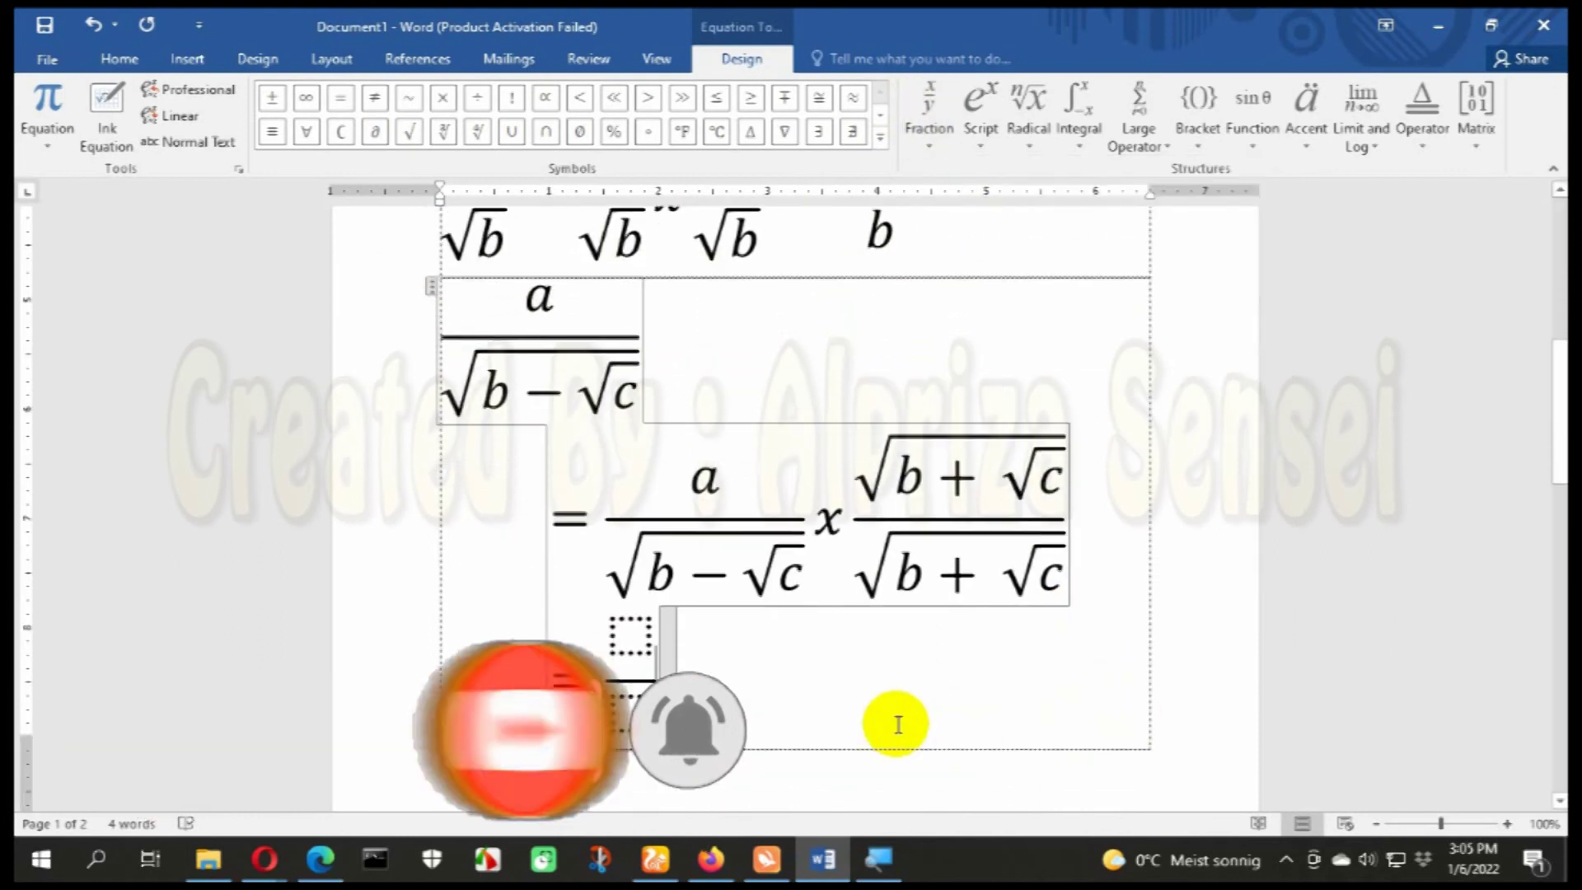
Step: Set the font size of the entire second equation to 16
left_click_drag(720, 706, 434, 352)
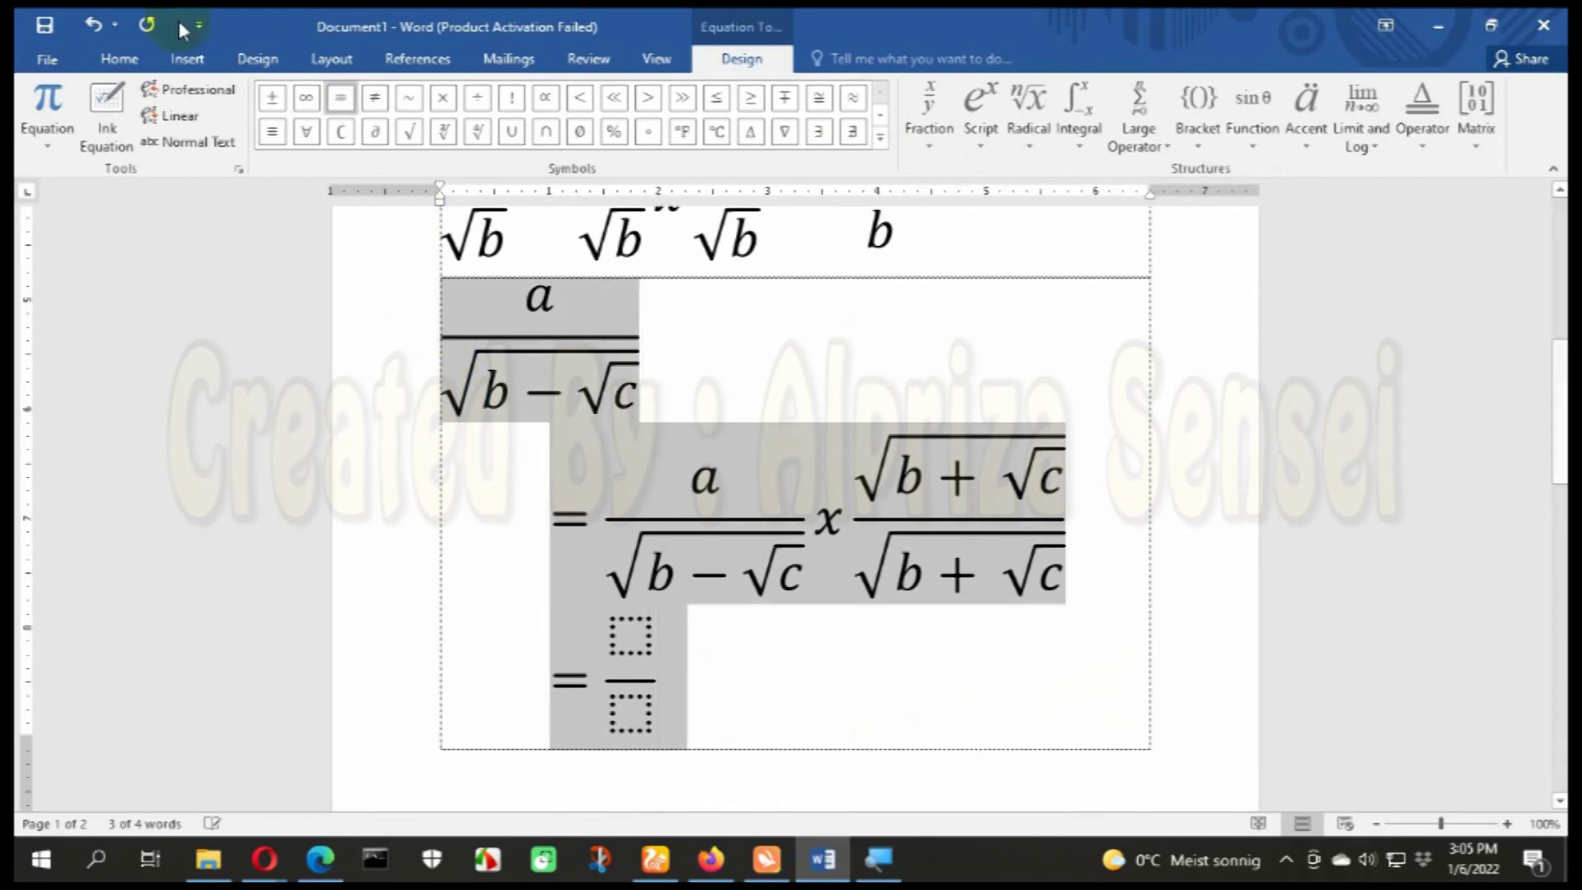
left_click(120, 58)
left_click(345, 99)
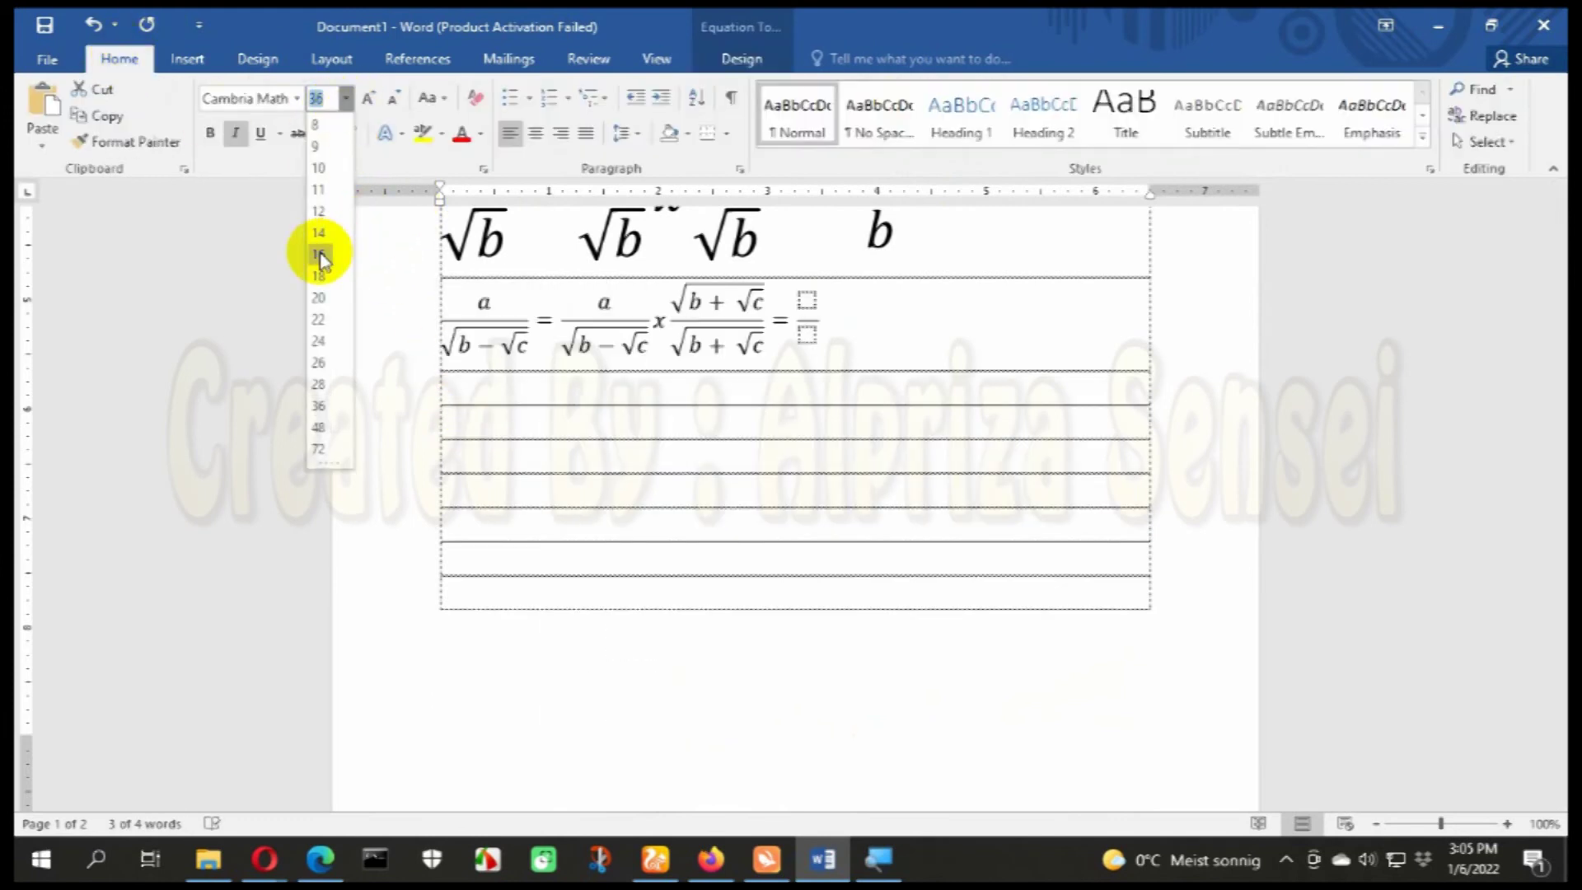
left_click(320, 256)
scroll(742, 371, "up", 5)
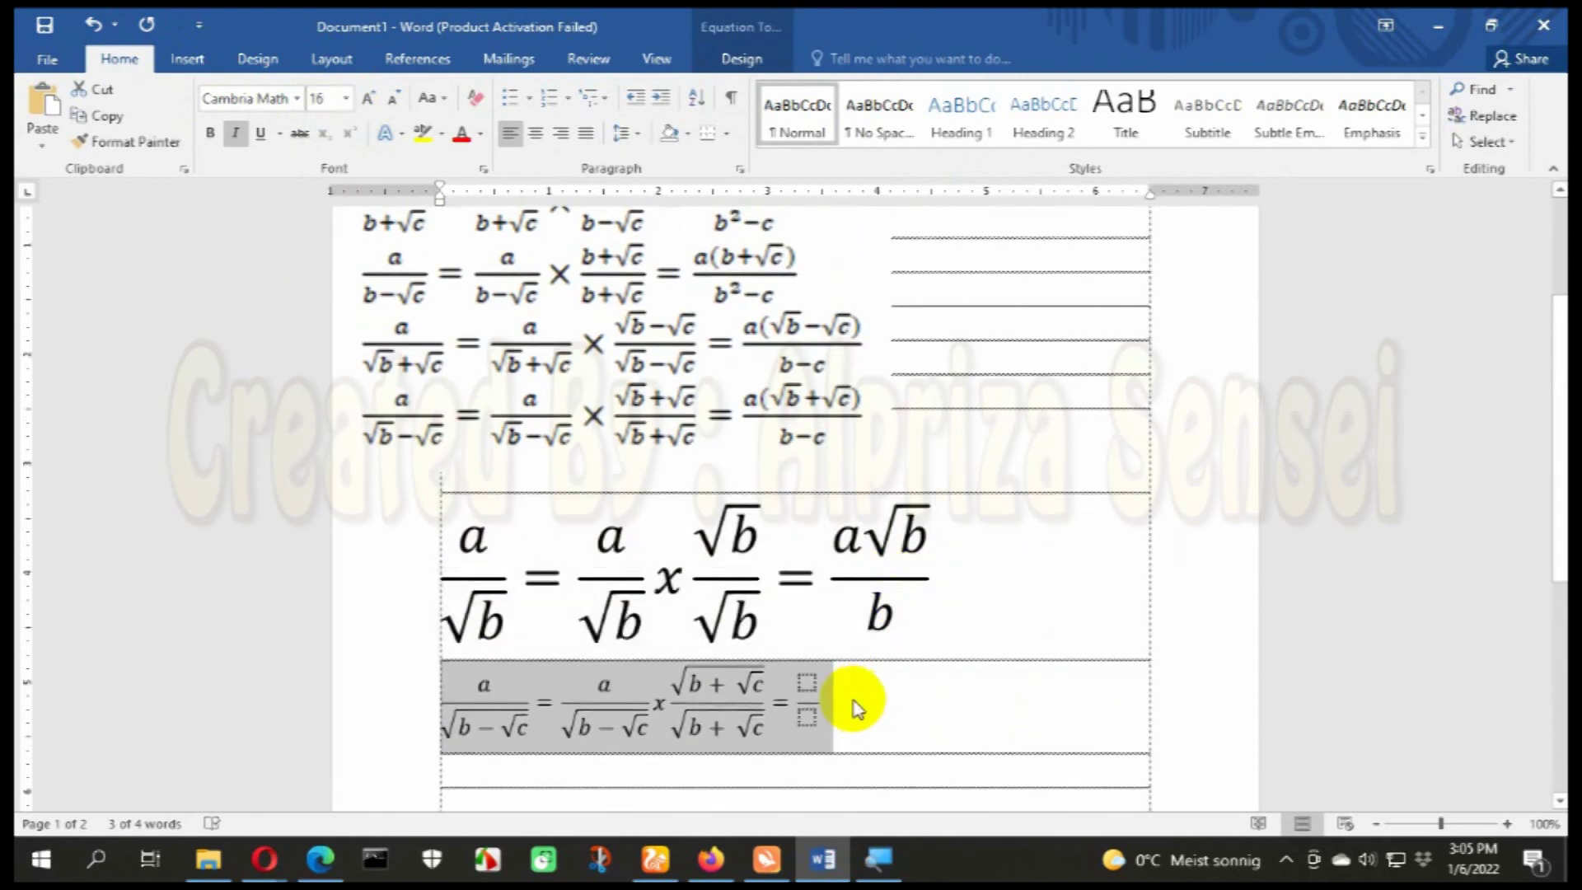
Step: Start the numerator of the second equation's final fraction with a, an opening parenthesis and a square root containing b
left_click(807, 682)
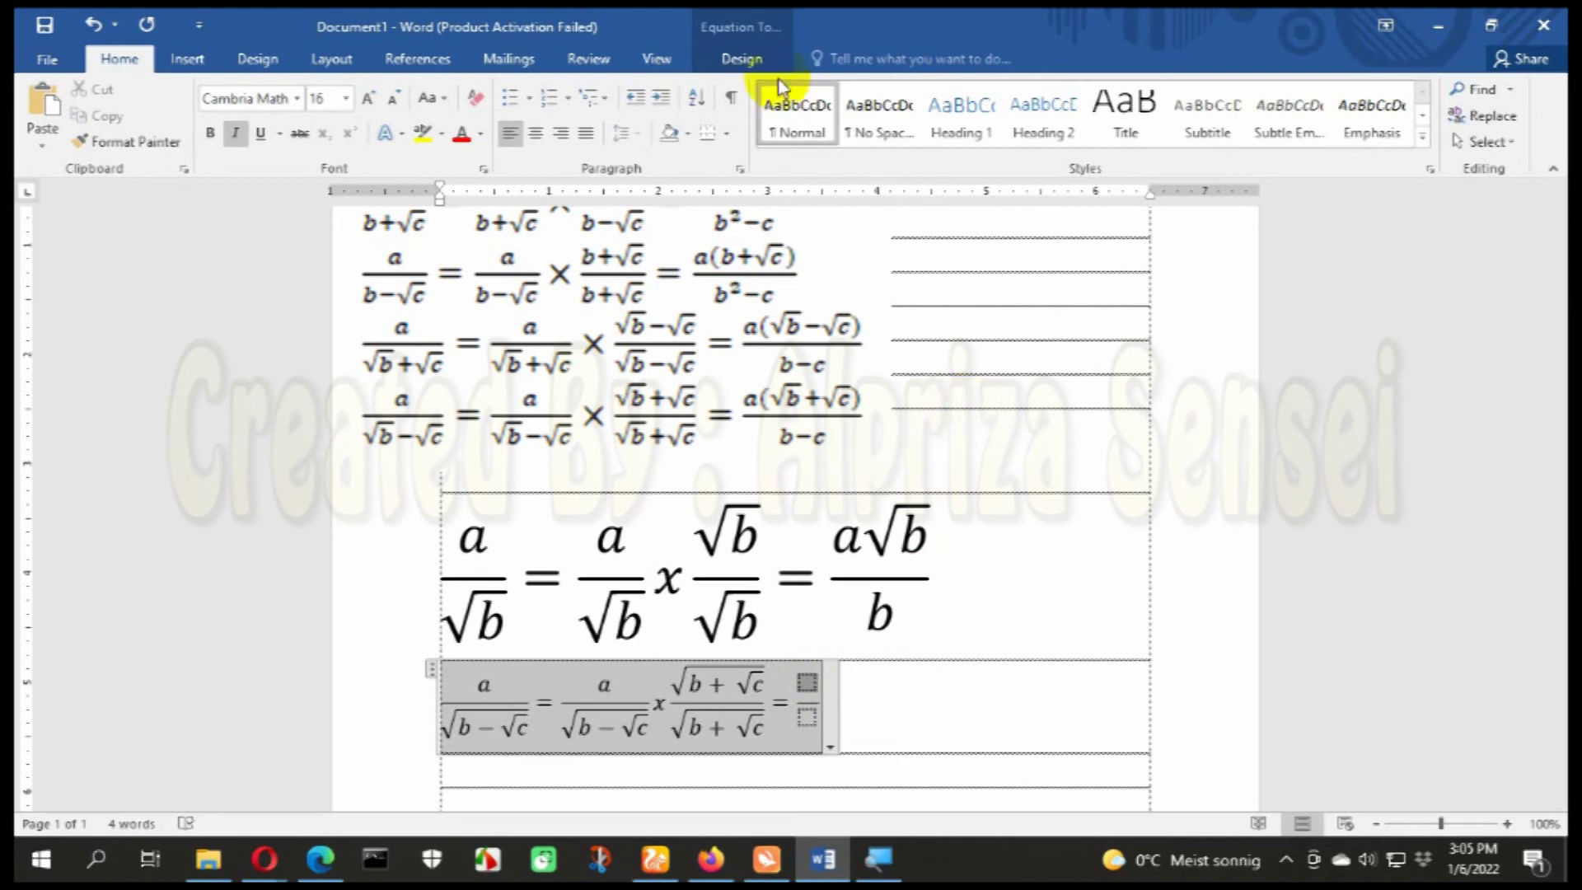
left_click(744, 59)
type("a")
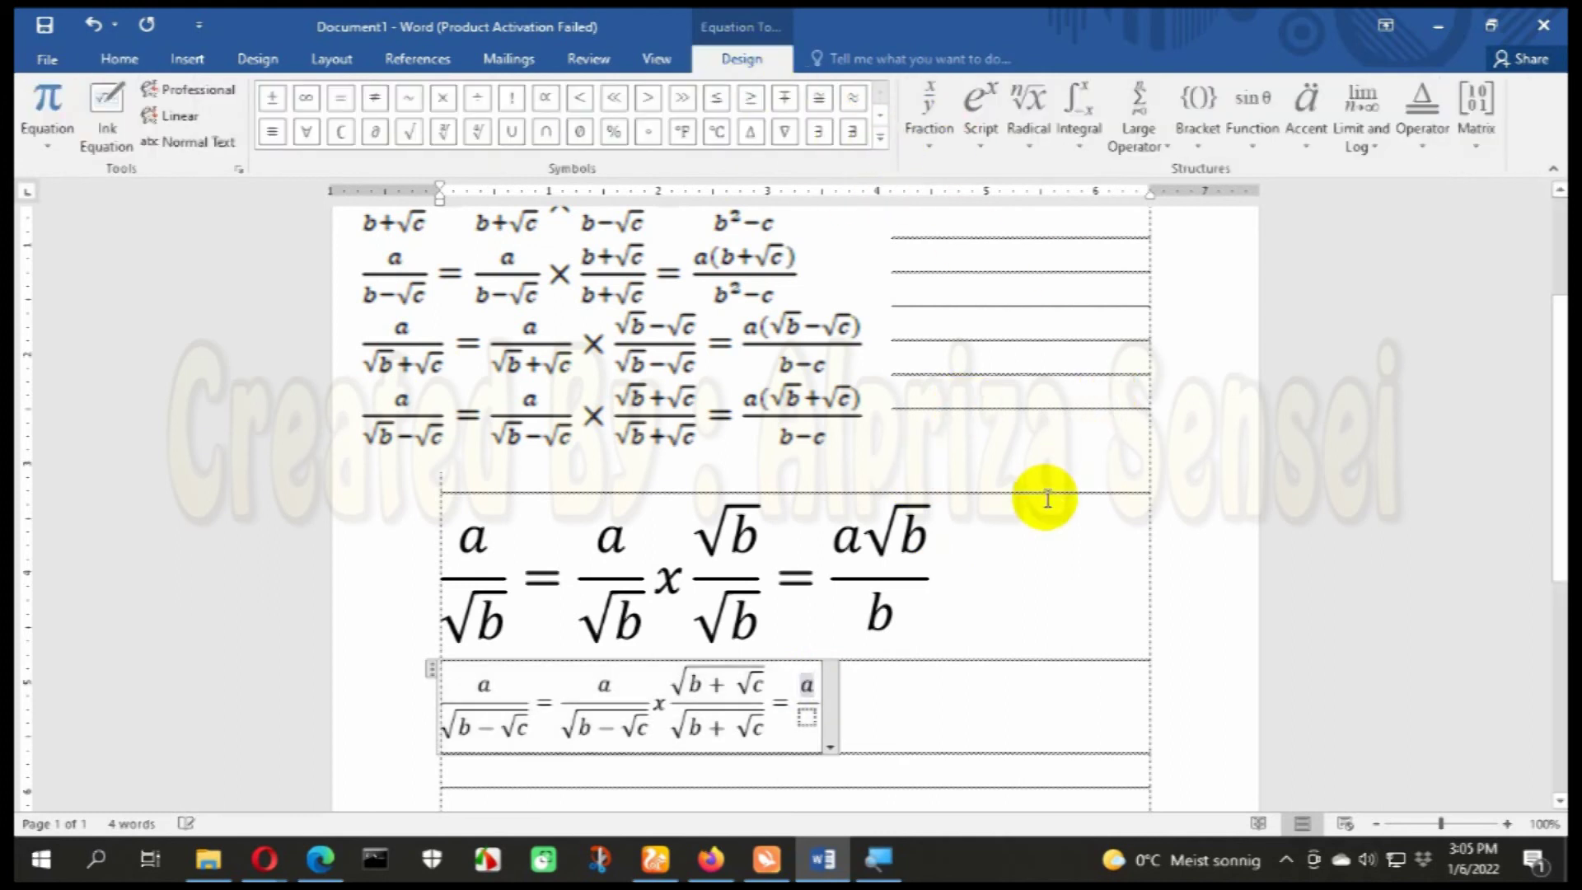
type("(")
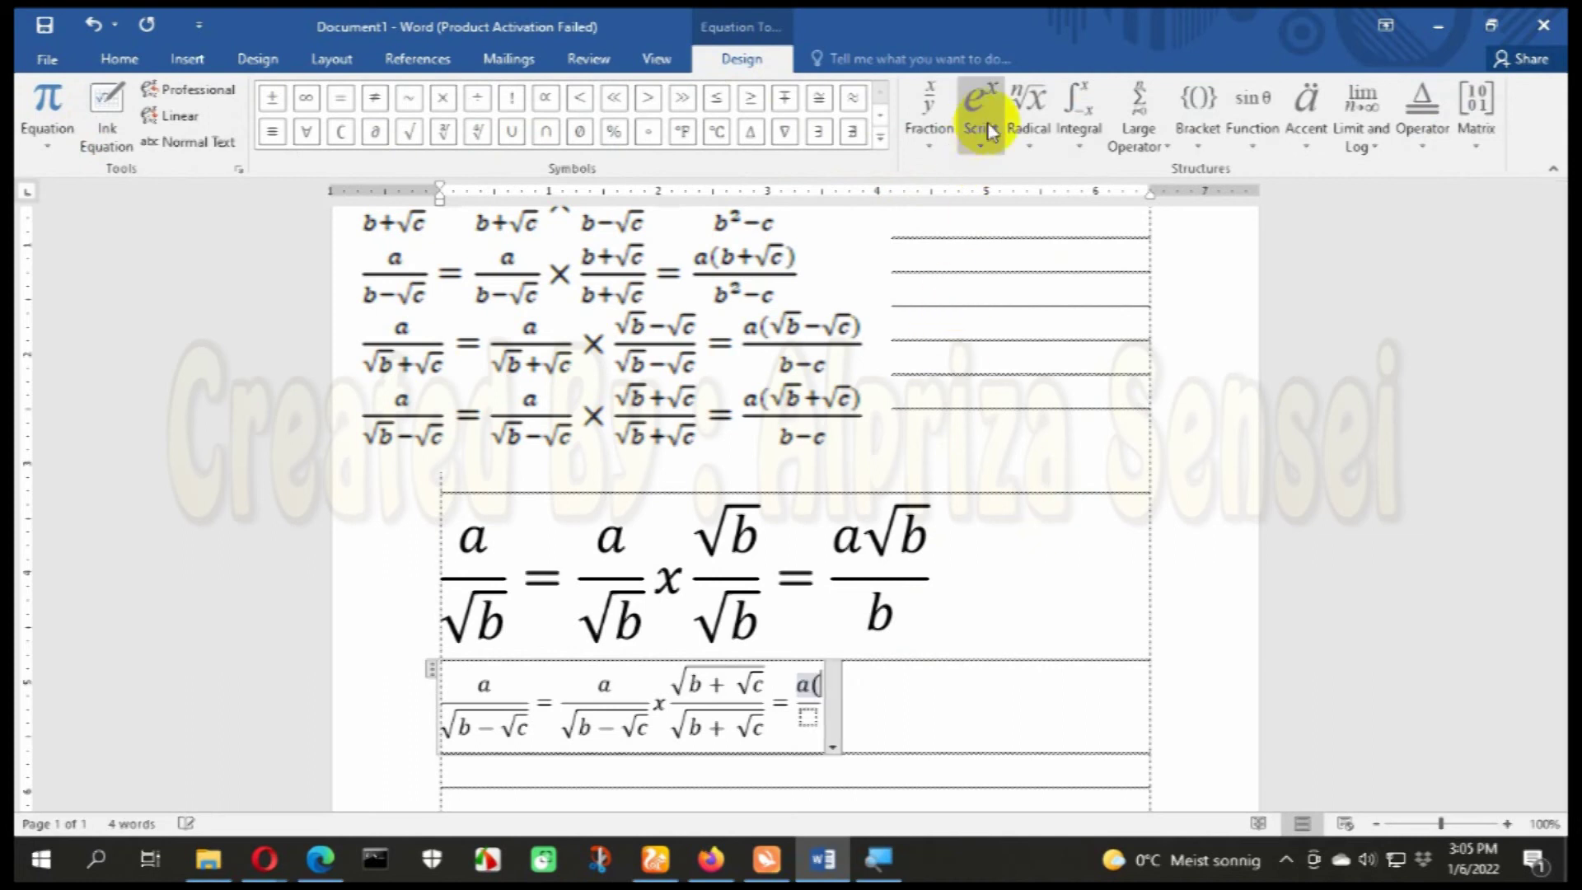
left_click(1027, 123)
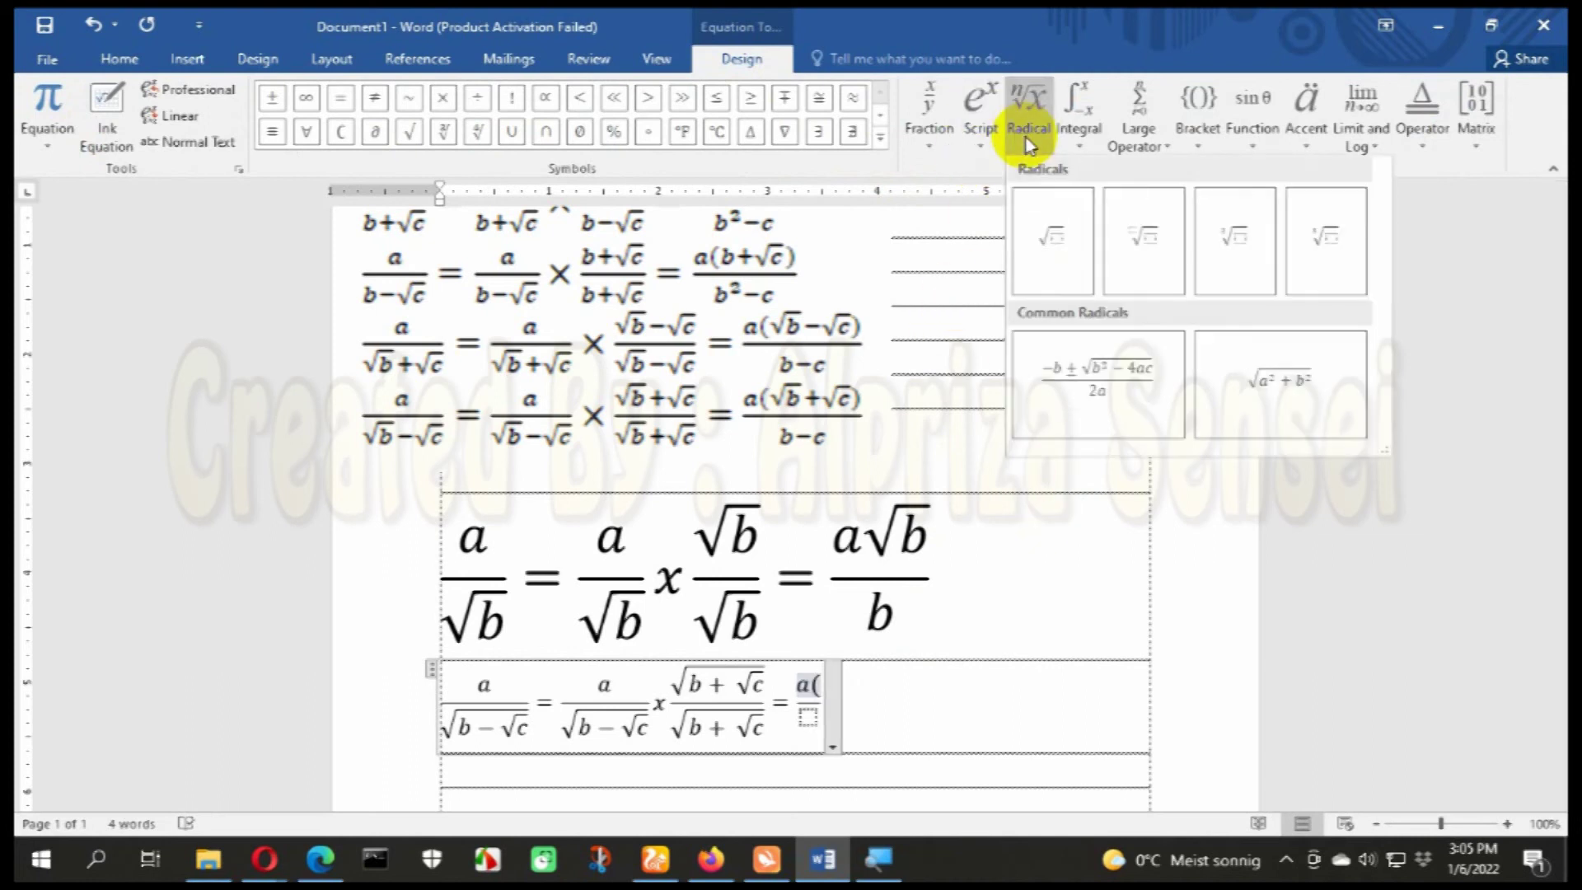
left_click(1061, 236)
type("b")
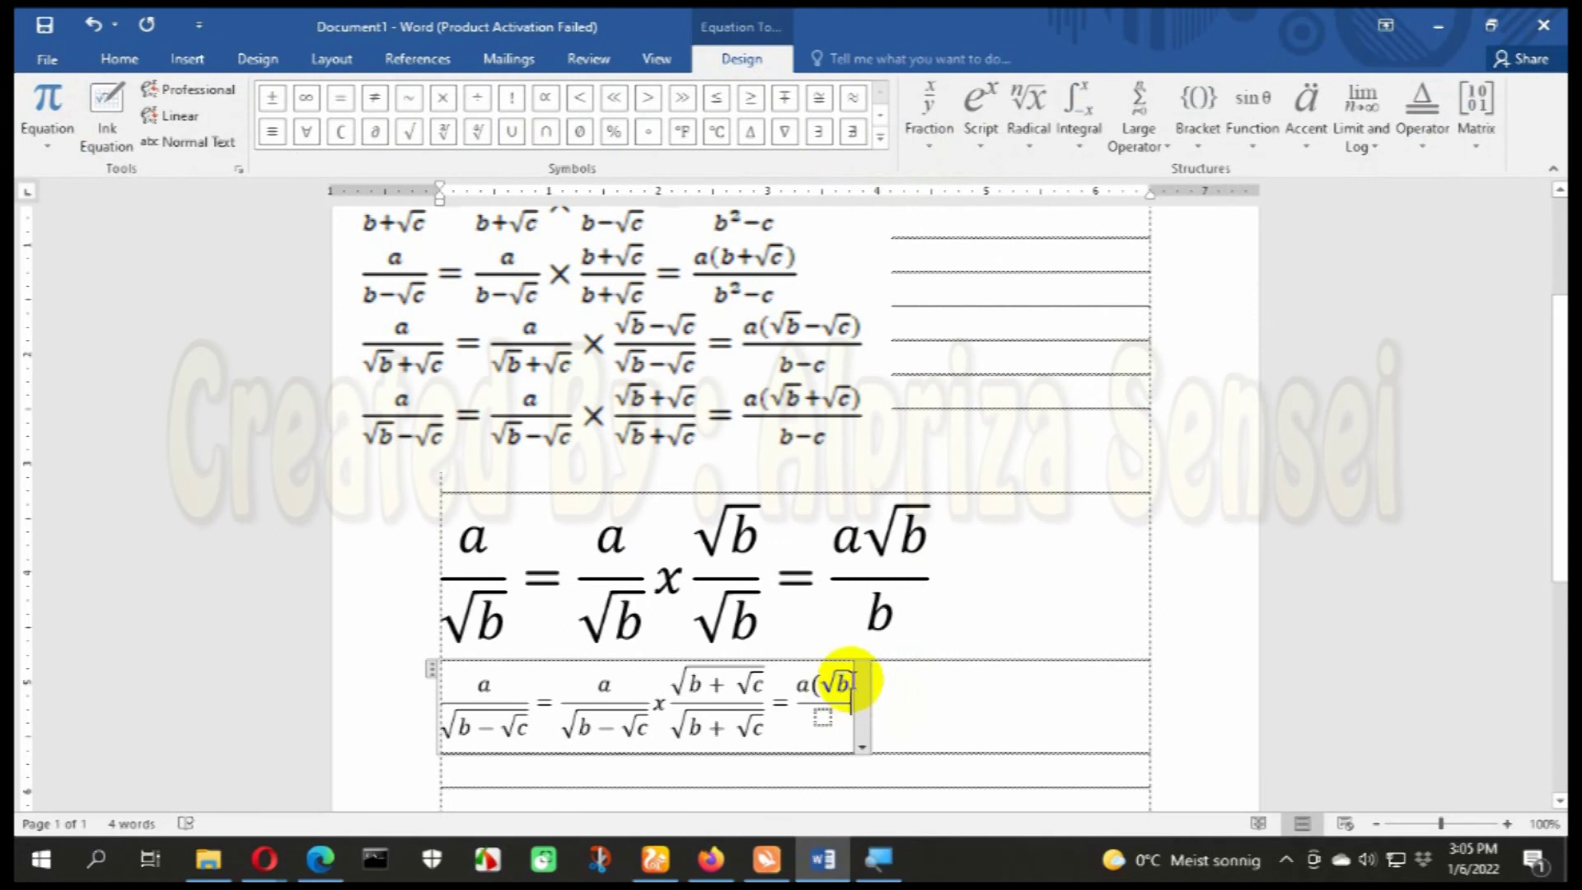
Step: Continue the numerator under the root of b with a plus sign and a nested square root of c, adding a closing parenthesis after c
double_click(848, 682)
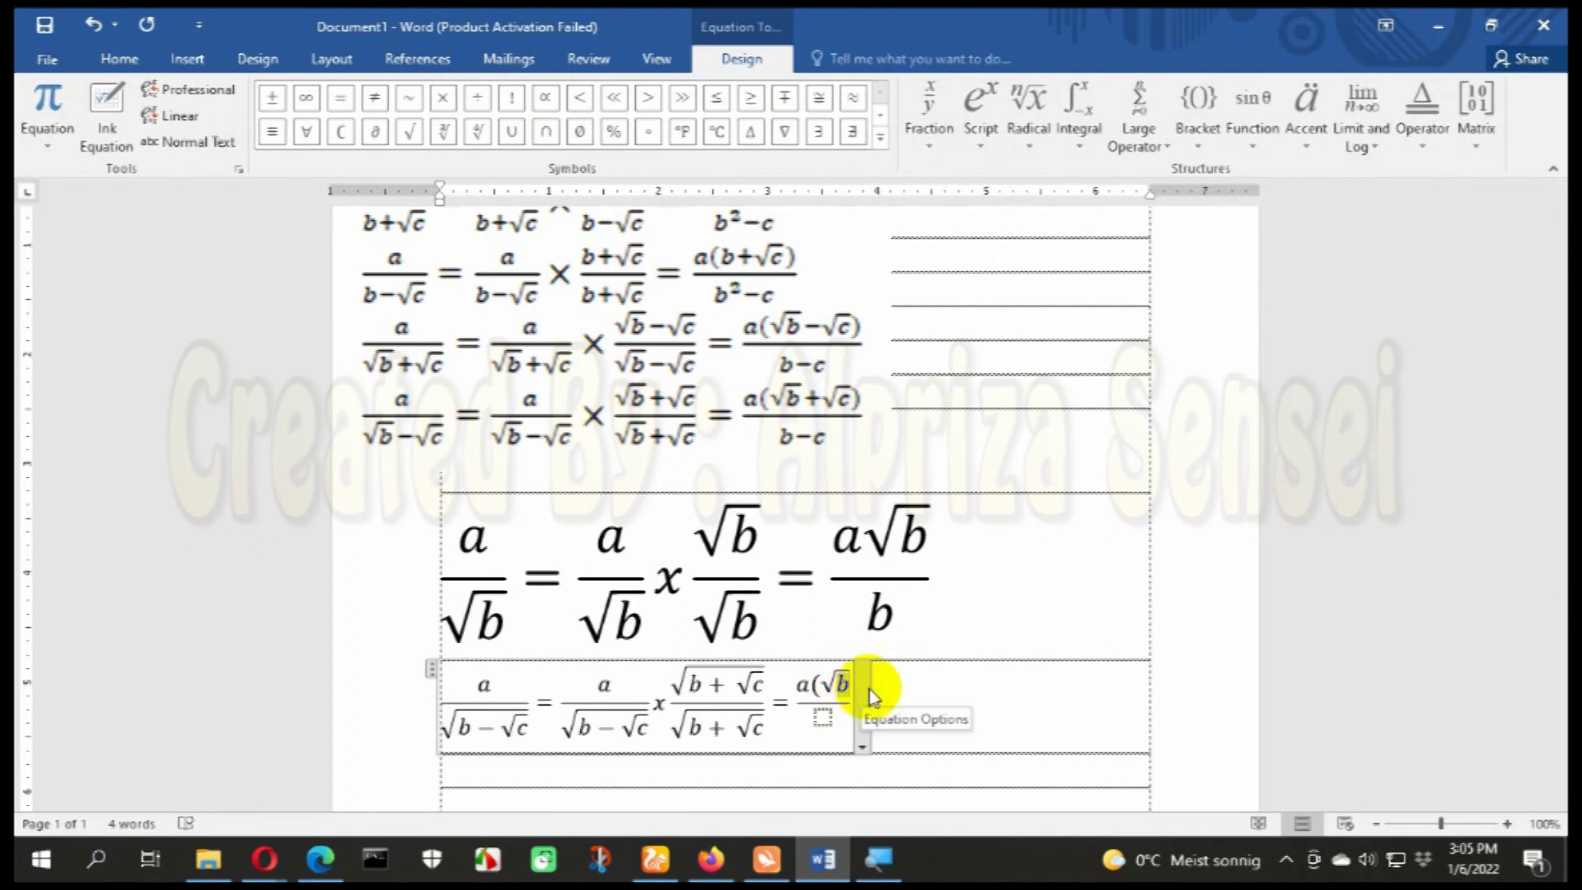
key("Right")
key("Right")
key("Up")
key("Right")
key("Right")
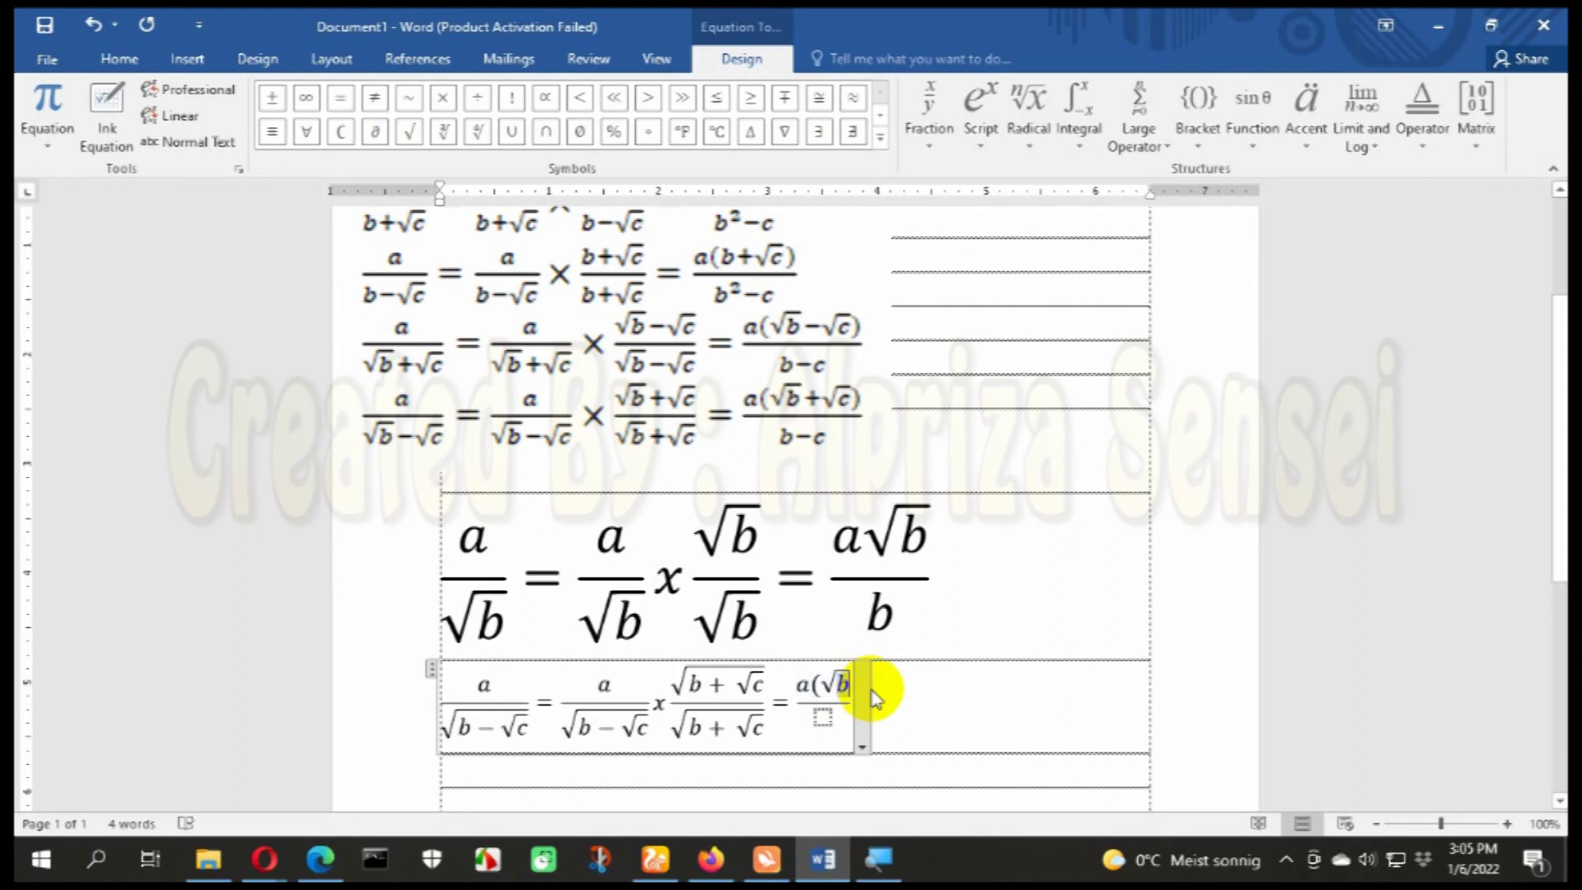
type("+")
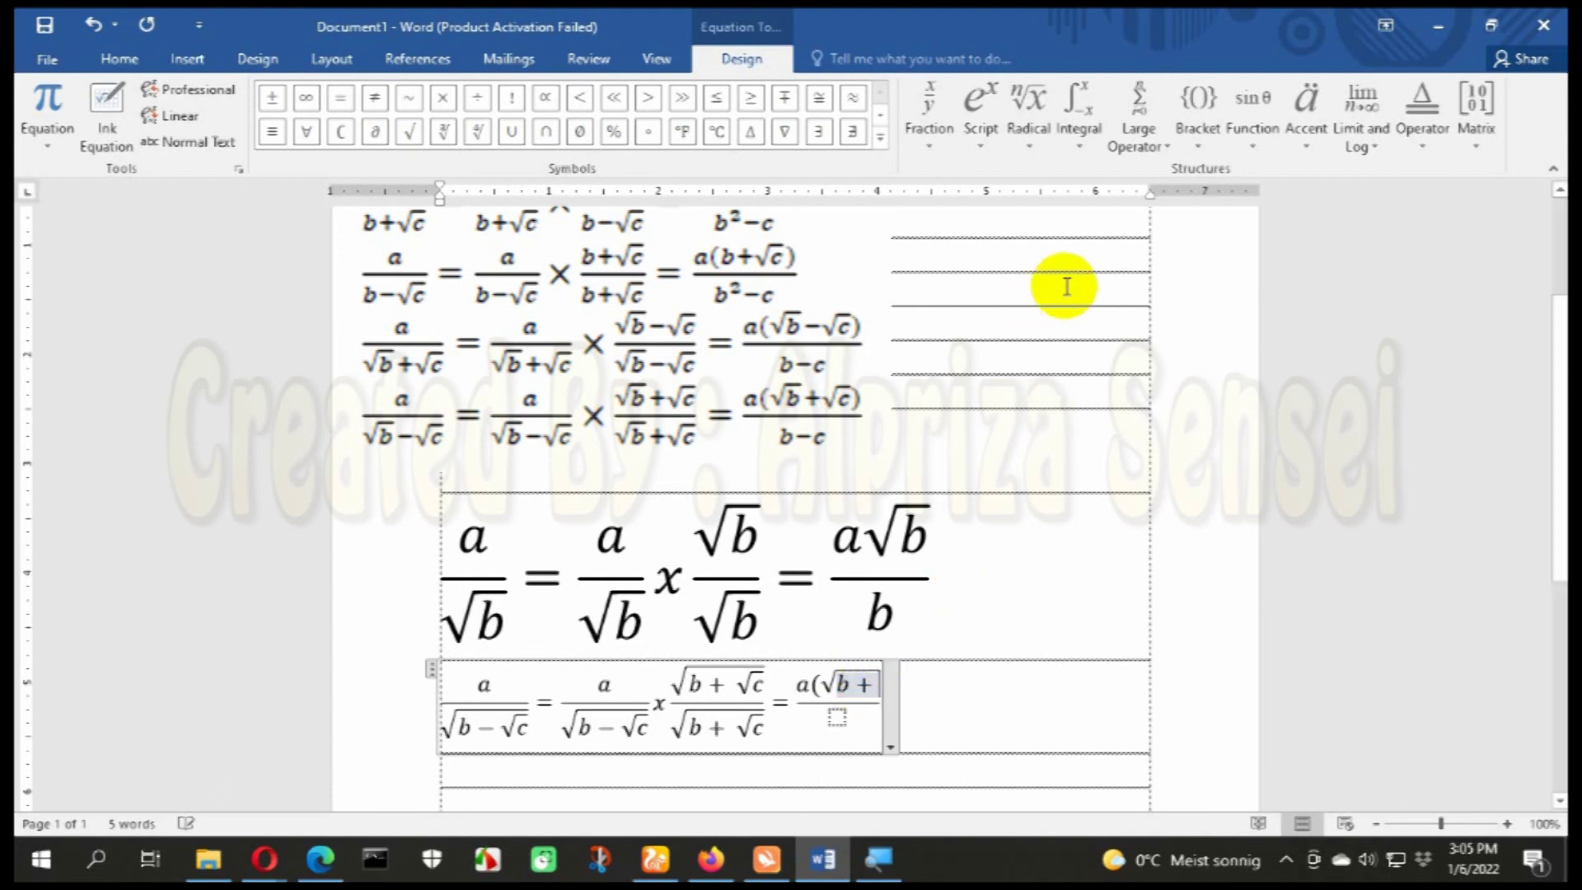
left_click(1042, 142)
left_click(1054, 239)
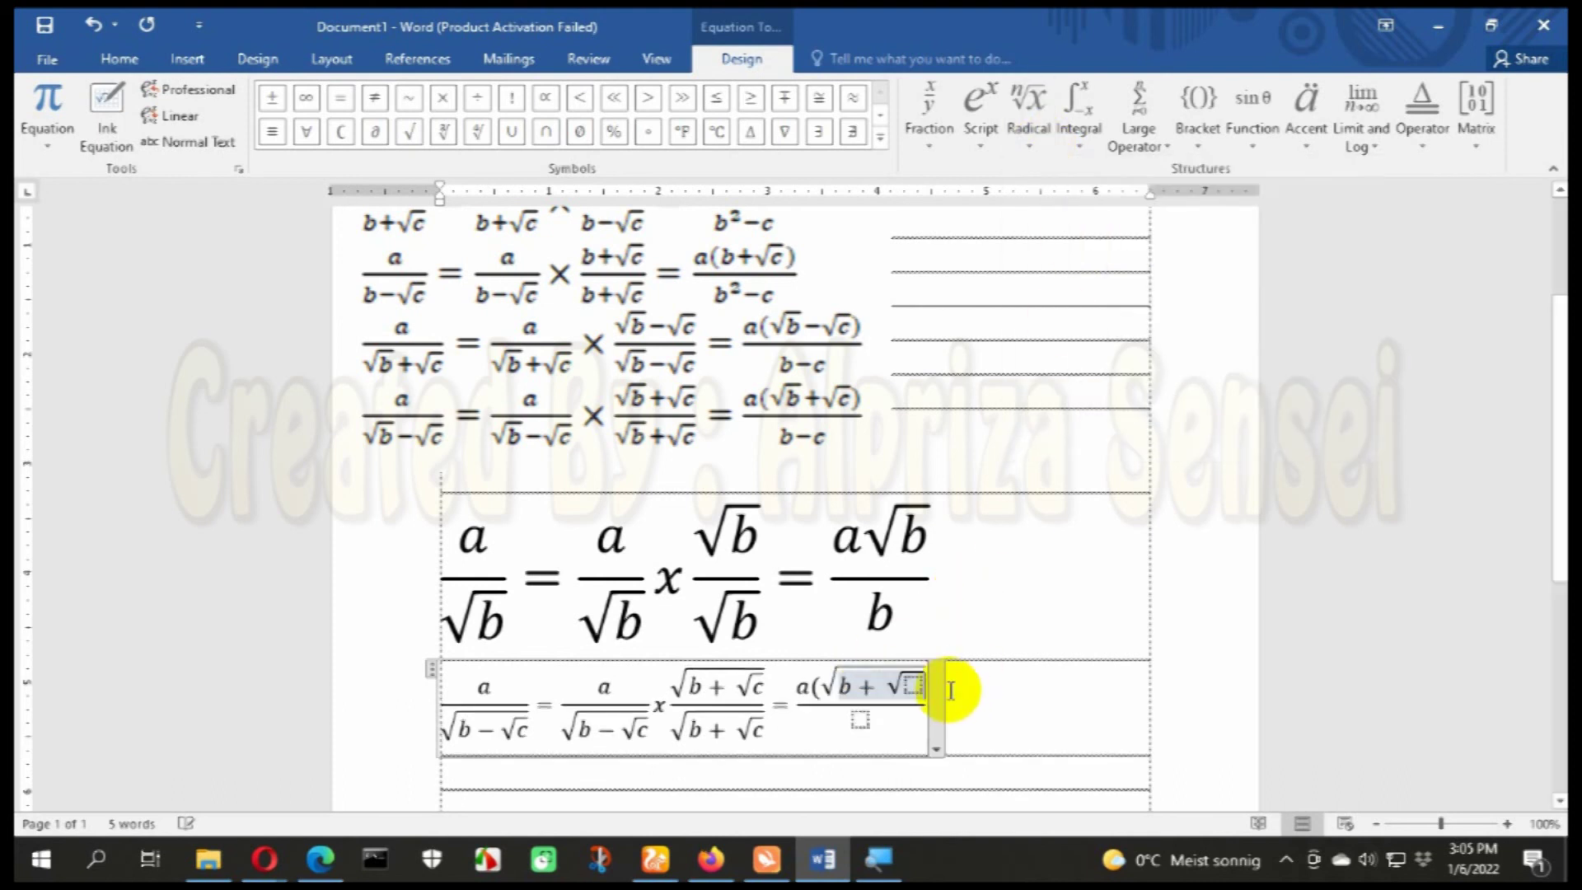
type("c")
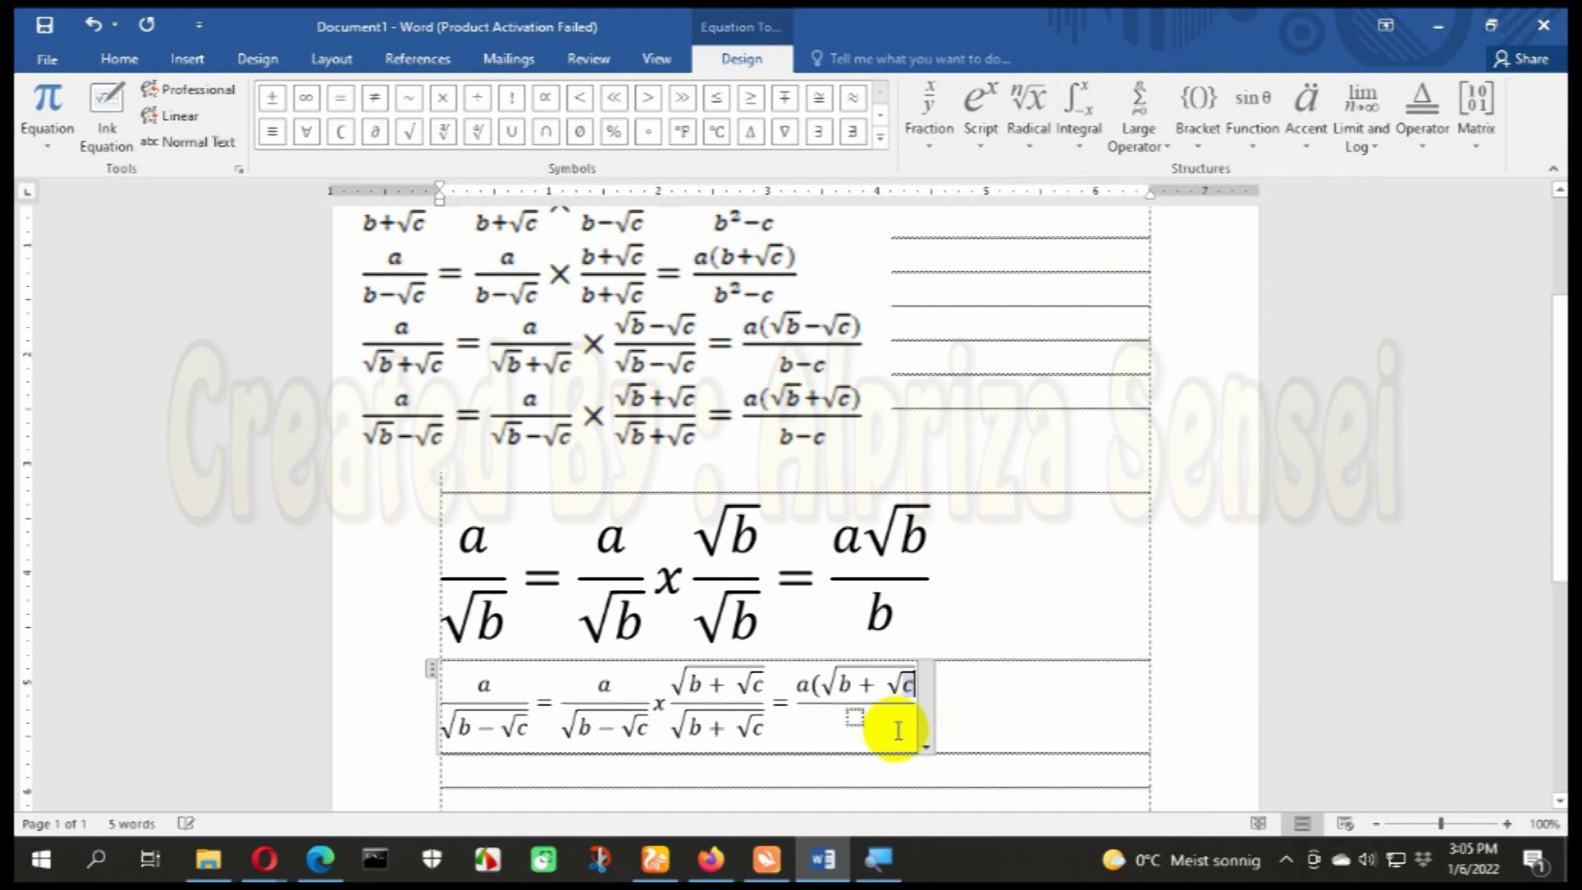
type(")")
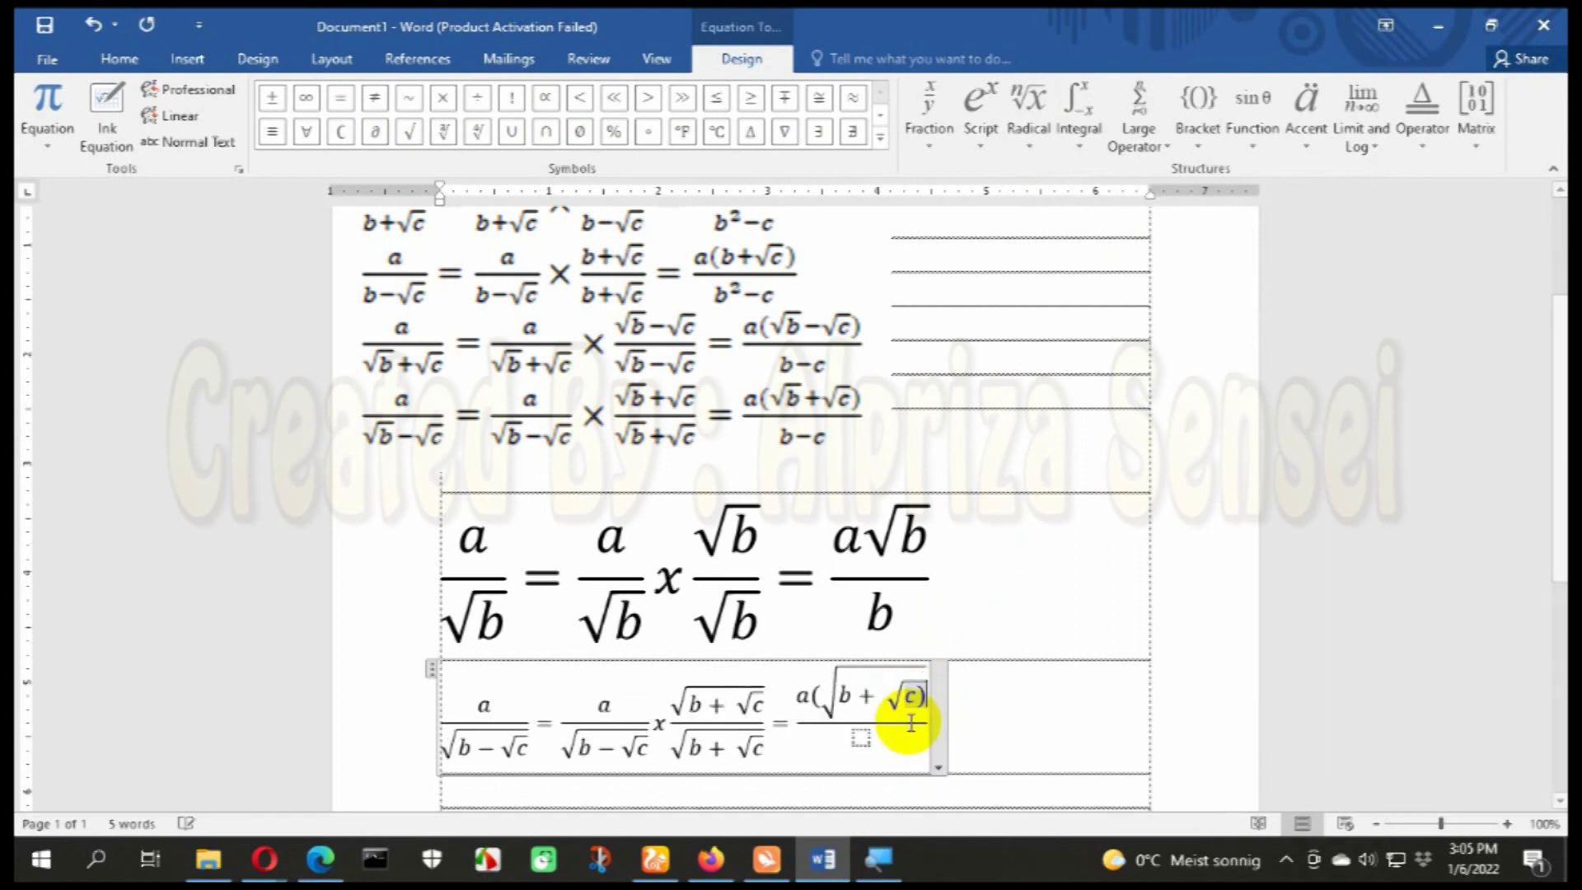
Step: Enter b-c as the denominator of the second equation's final fraction and leave the equation
left_click(860, 744)
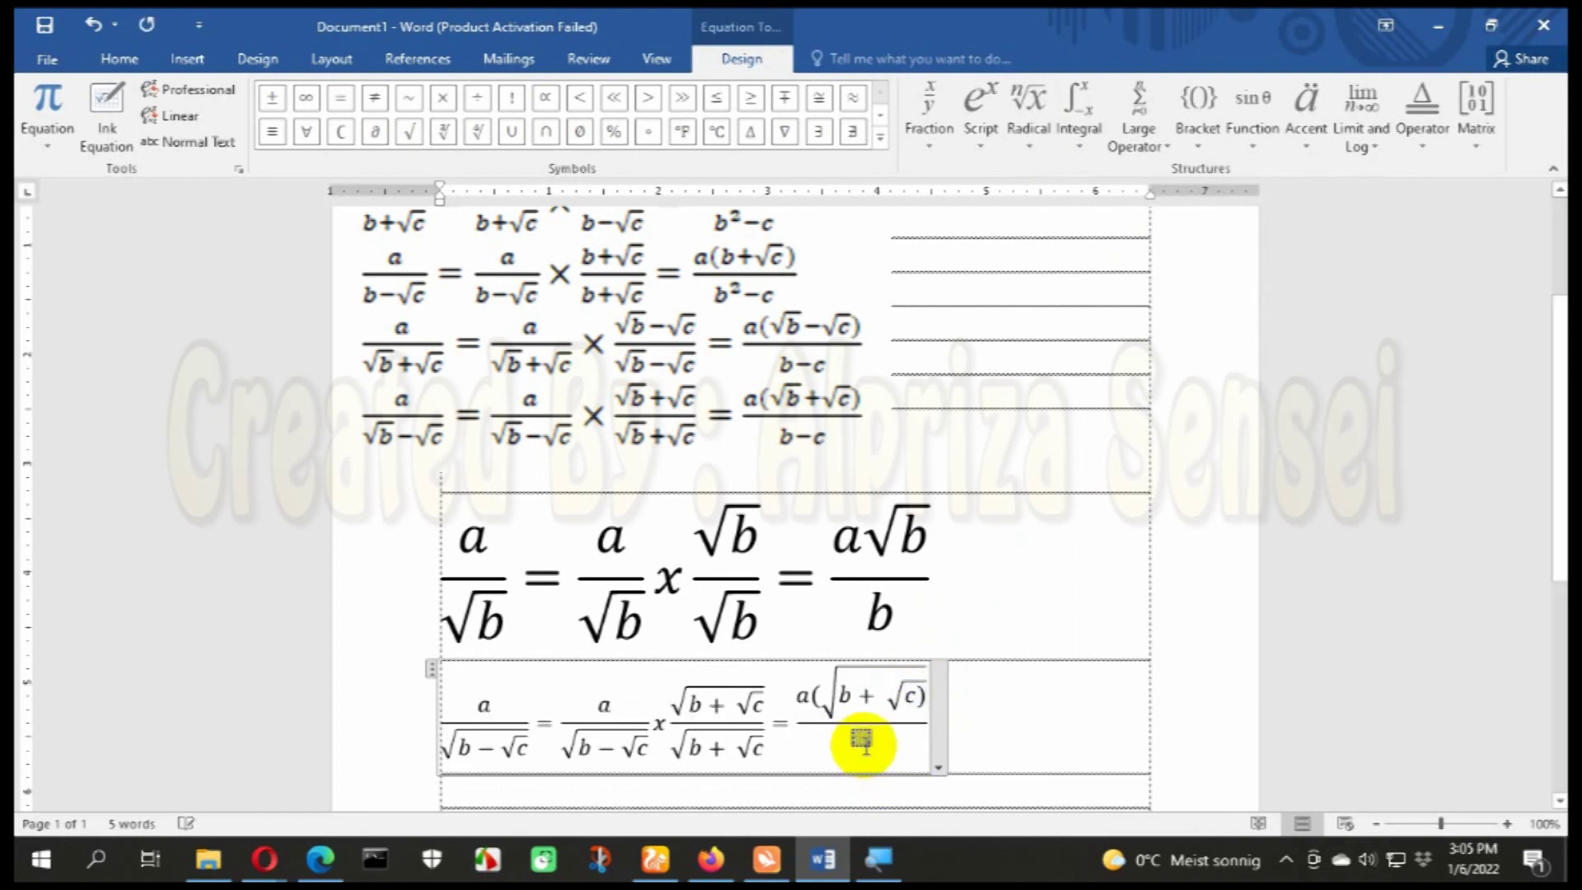
type("b-c")
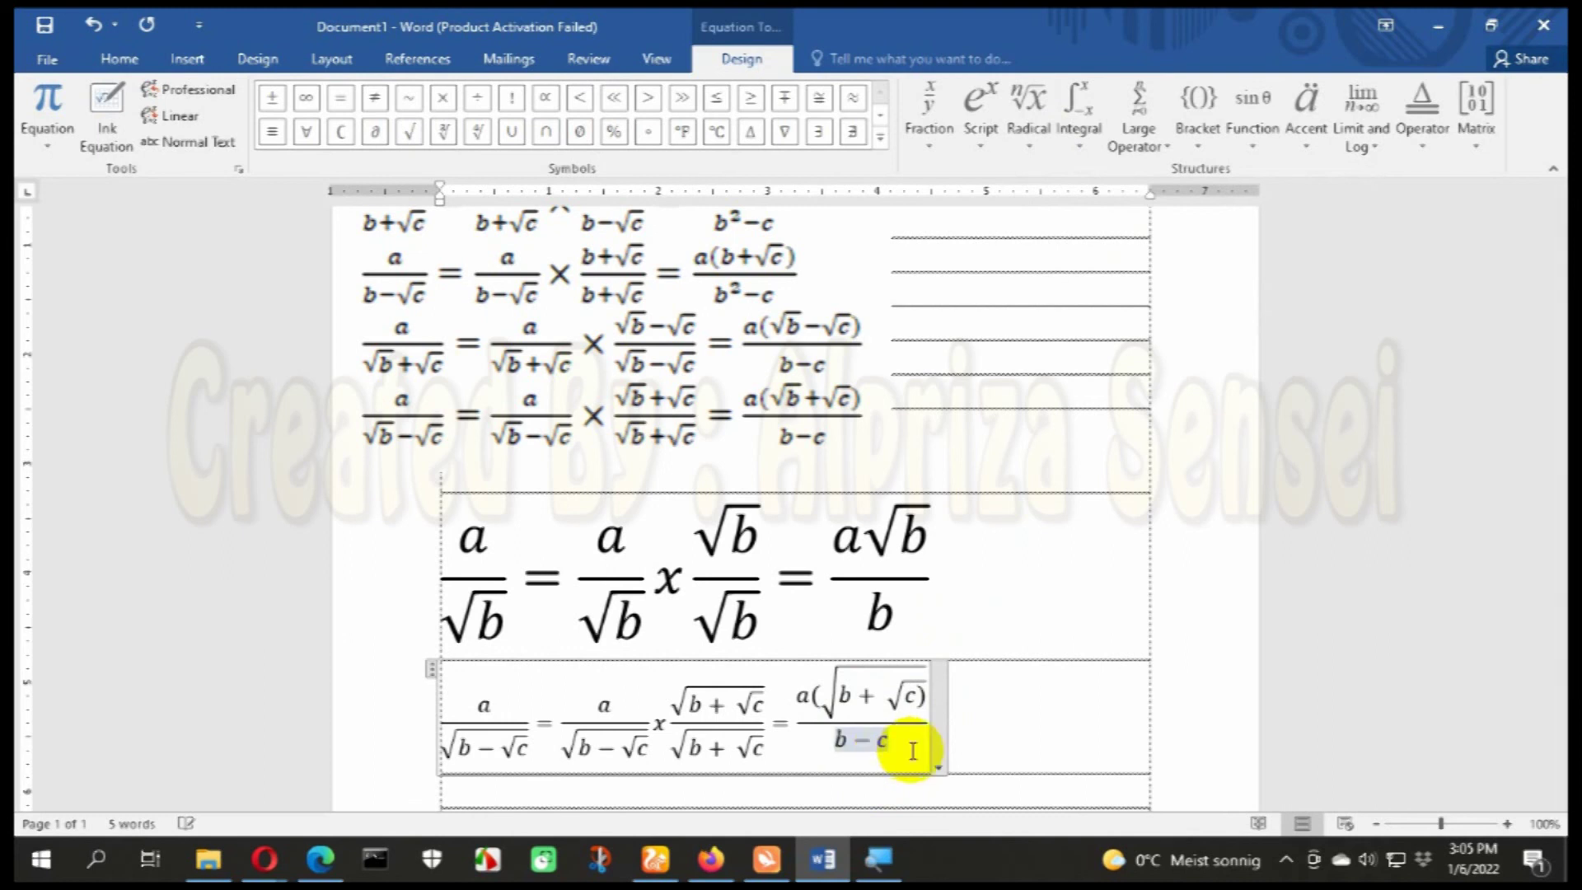
left_click(1055, 731)
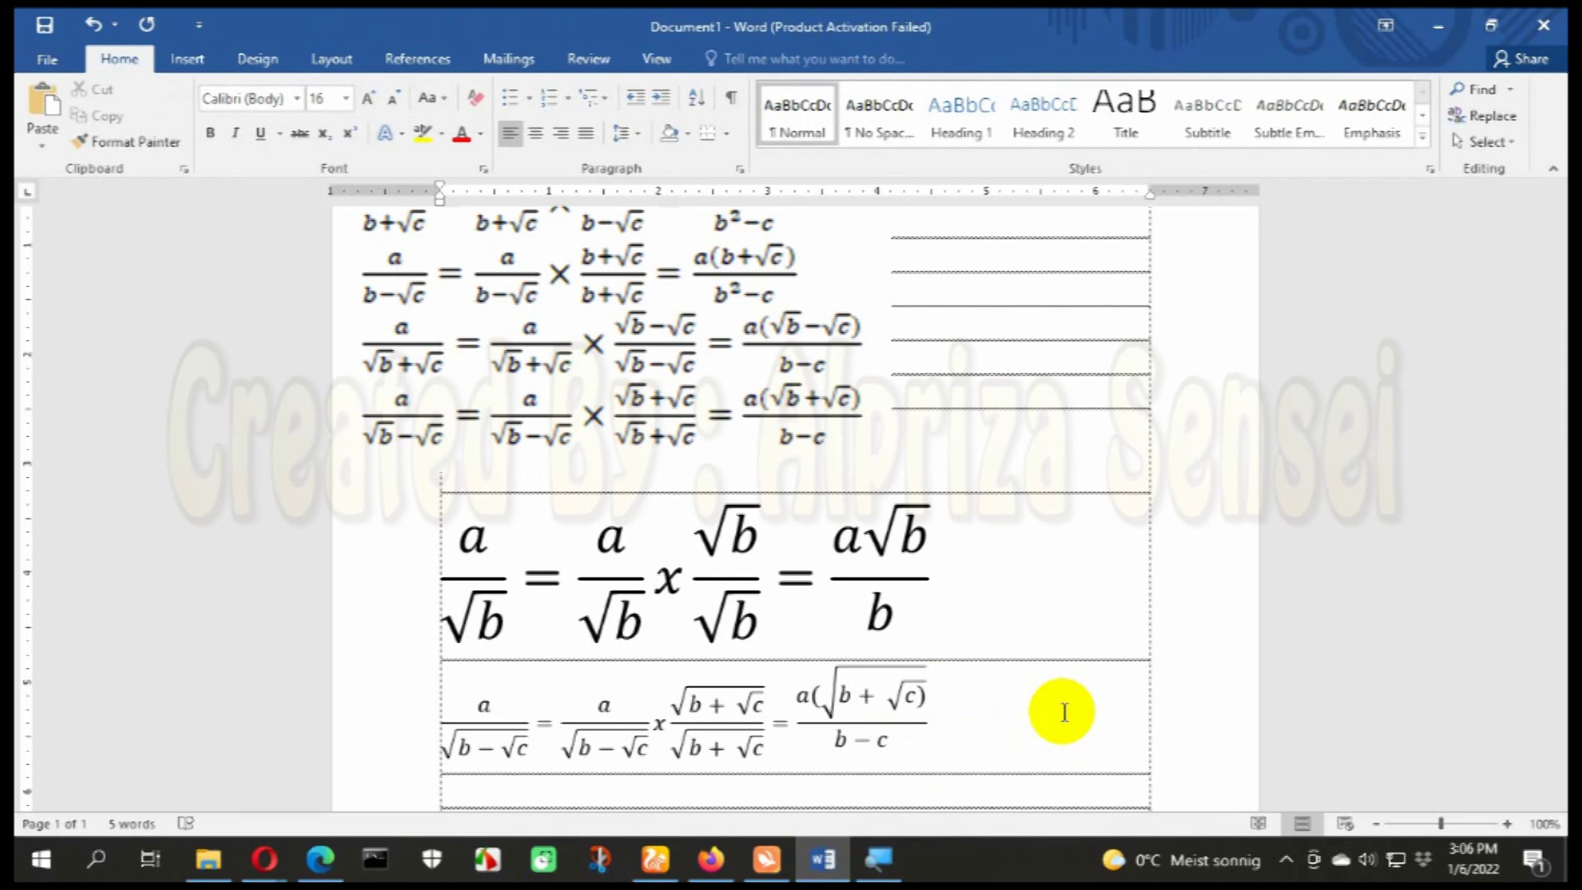
scroll(1201, 701, "up", 3)
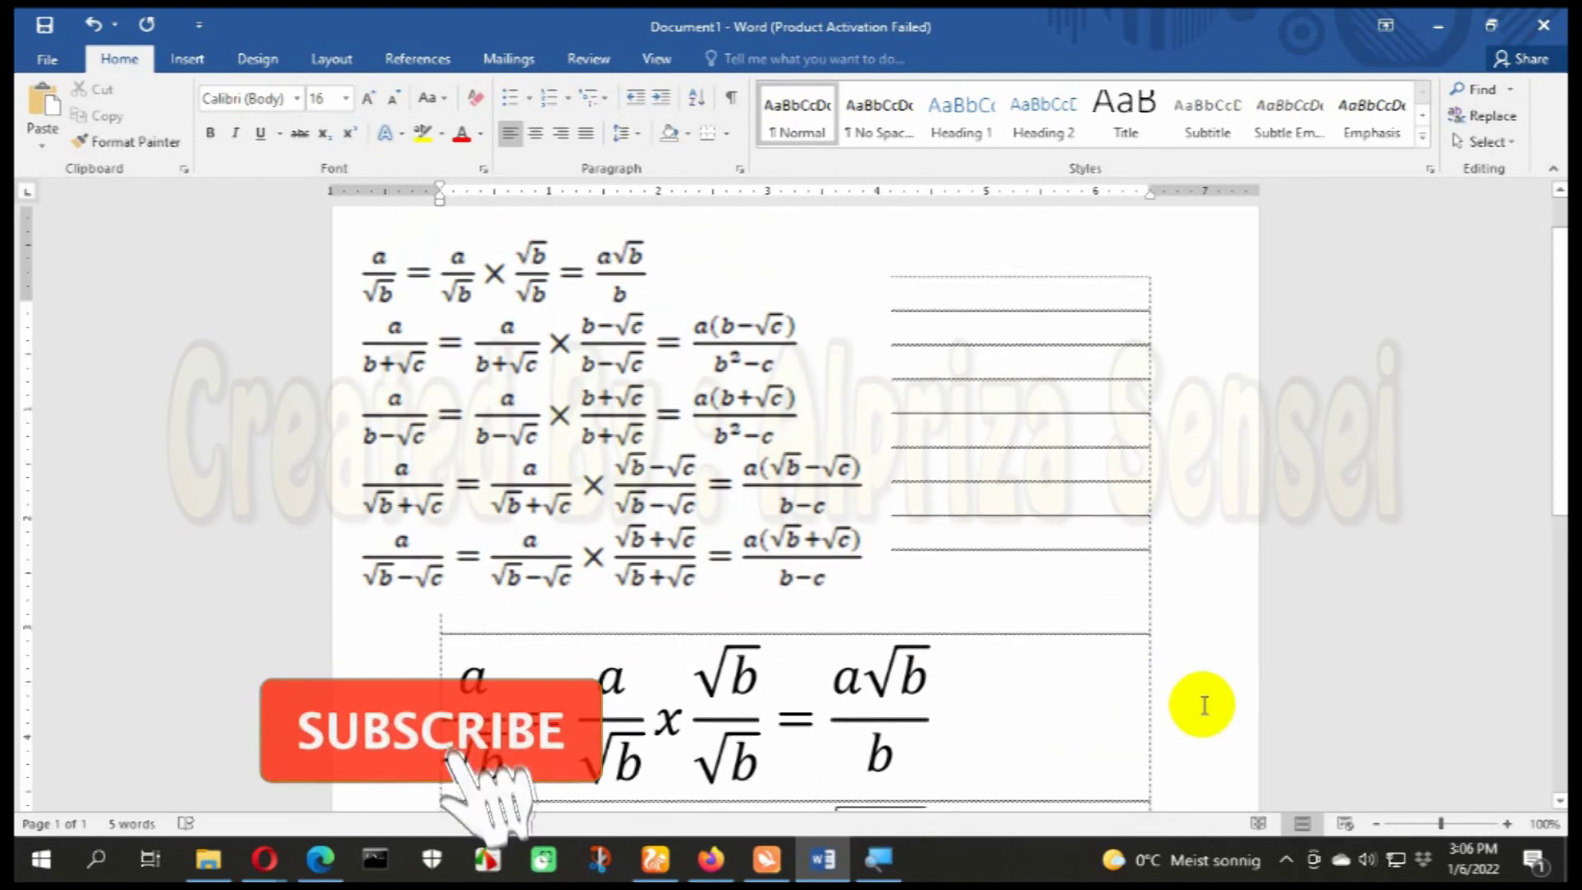